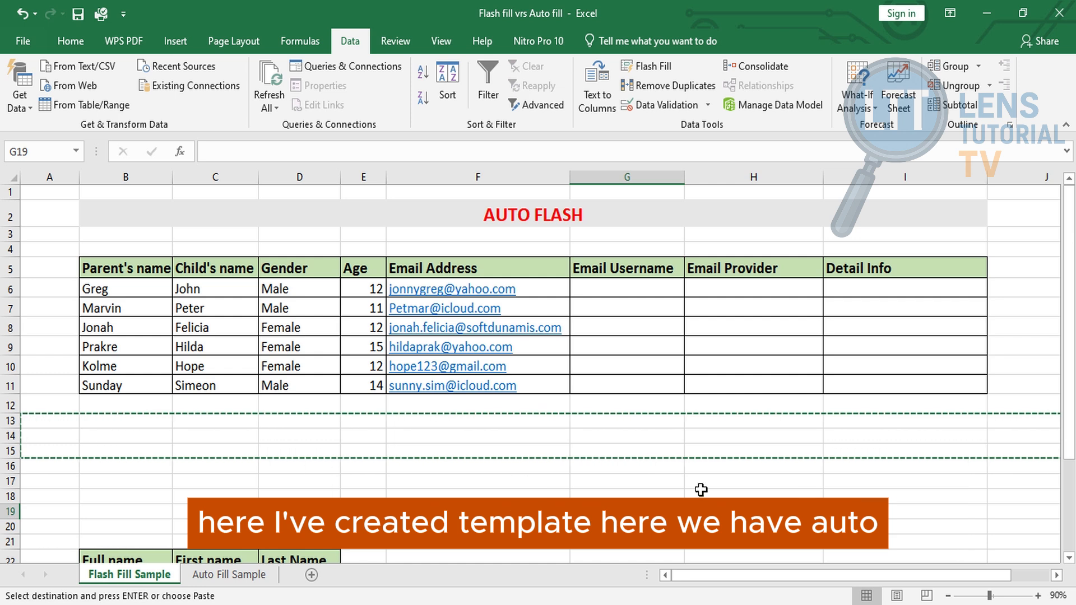
# Change the title above the table on the Flash Fill Sample sheet to FLASH FILL.
pyautogui.doubleClick(519, 214)
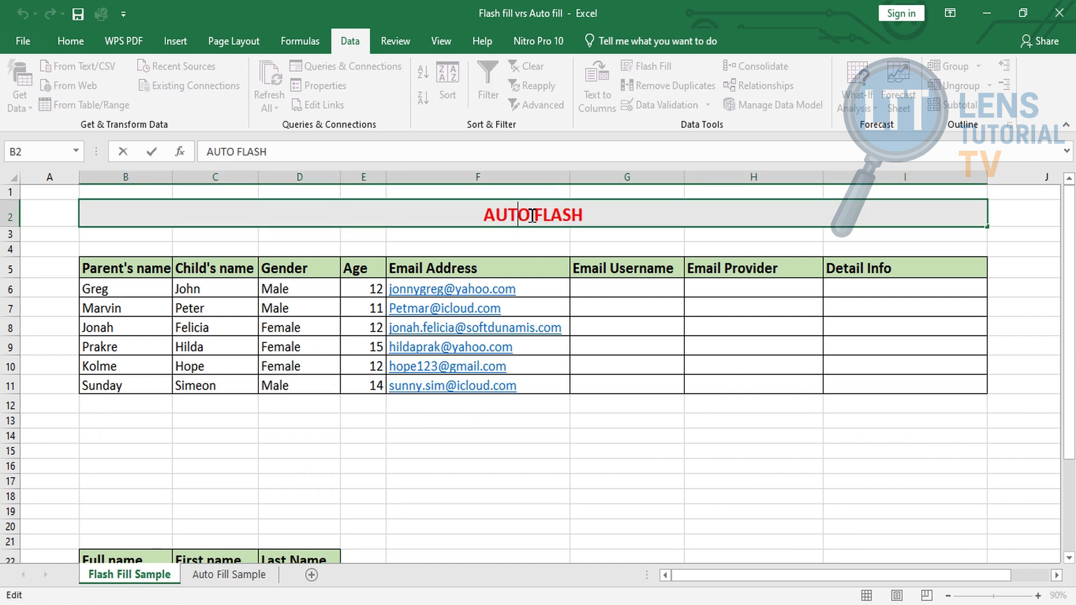
pyautogui.press('BackSpace')
pyautogui.press('BackSpace')
pyautogui.press('BackSpace')
pyautogui.press('BackSpace')
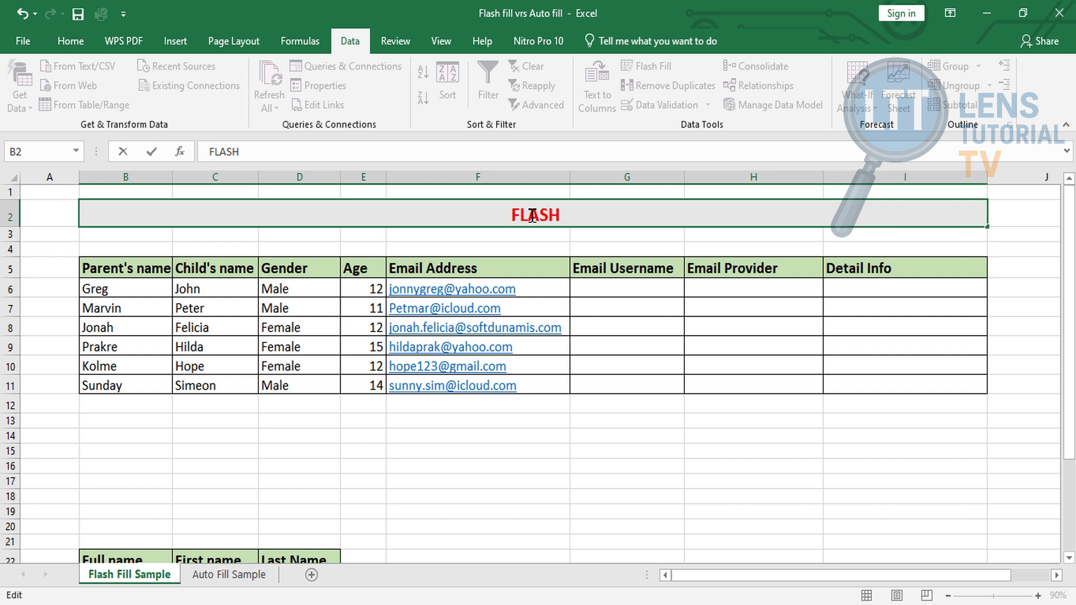
pyautogui.press('Right')
pyautogui.press('Right')
pyautogui.press('Right')
pyautogui.press('Right')
pyautogui.press('Right')
pyautogui.write('F')
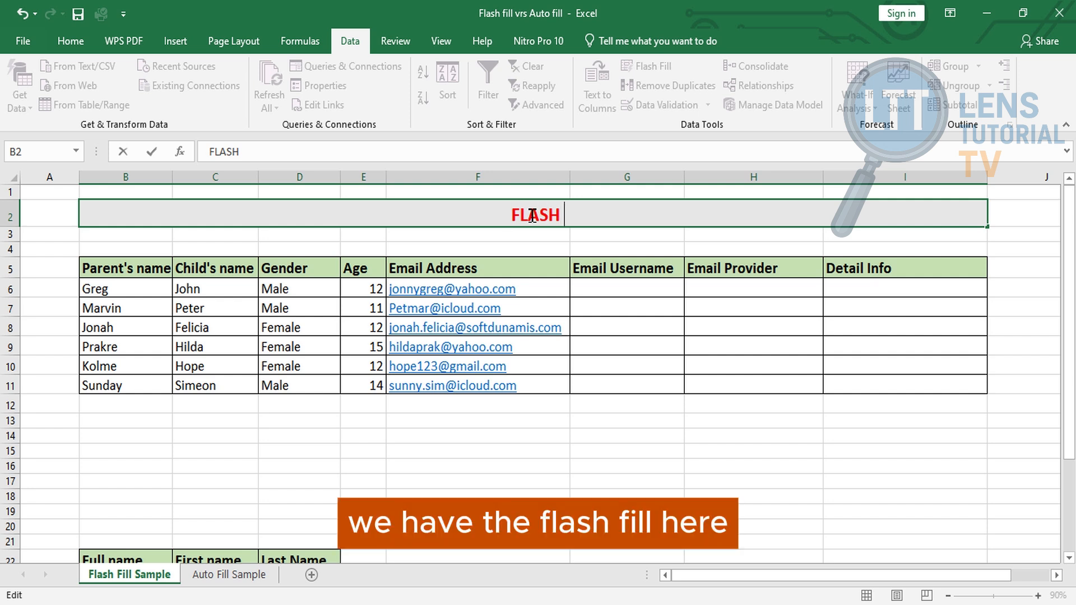
pyautogui.write('ILL')
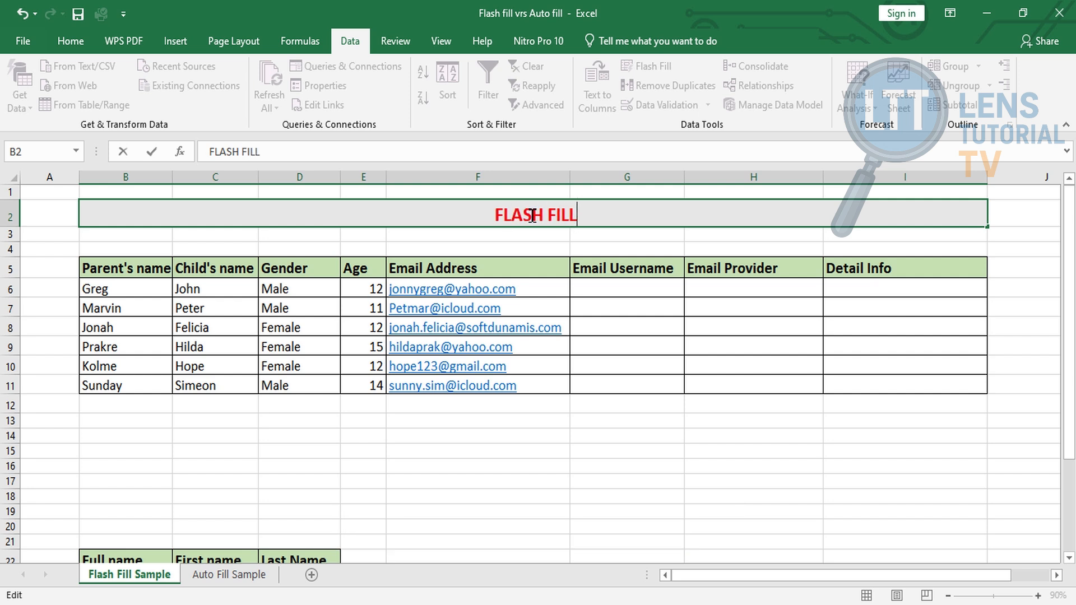
# Change the title above the table on the Auto Fill Sample sheet to AUTO FILL.
pyautogui.click(231, 577)
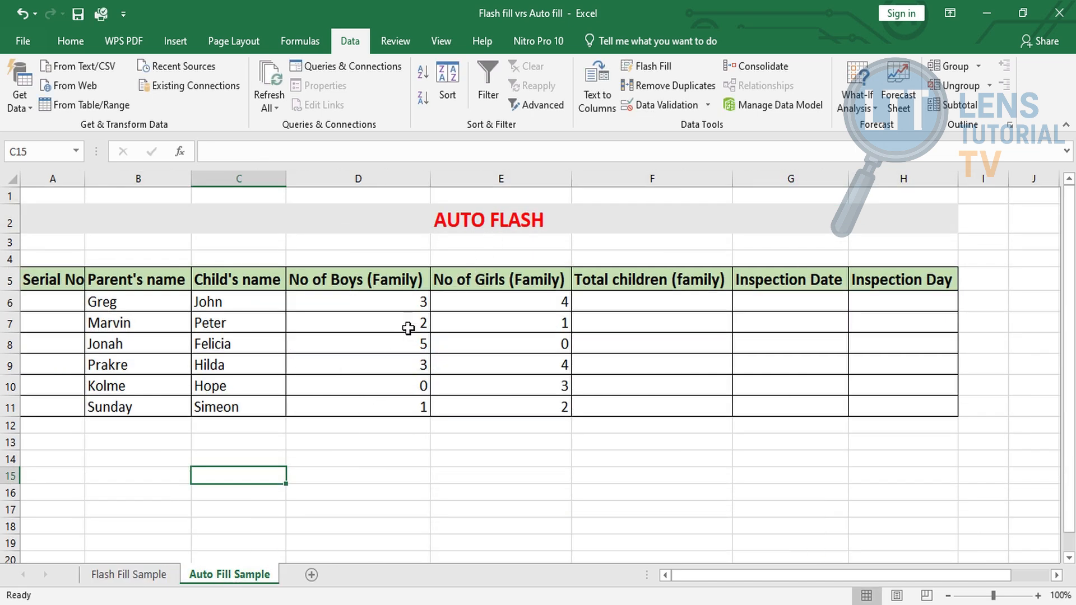
pyautogui.doubleClick(519, 219)
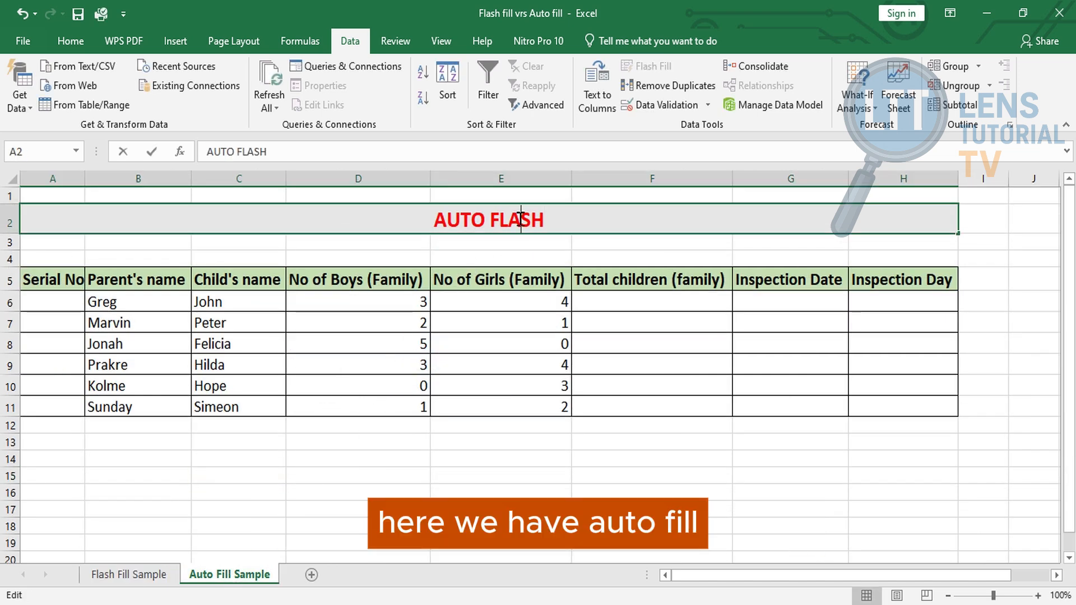
pyautogui.doubleClick(520, 219)
pyautogui.write('FILL')
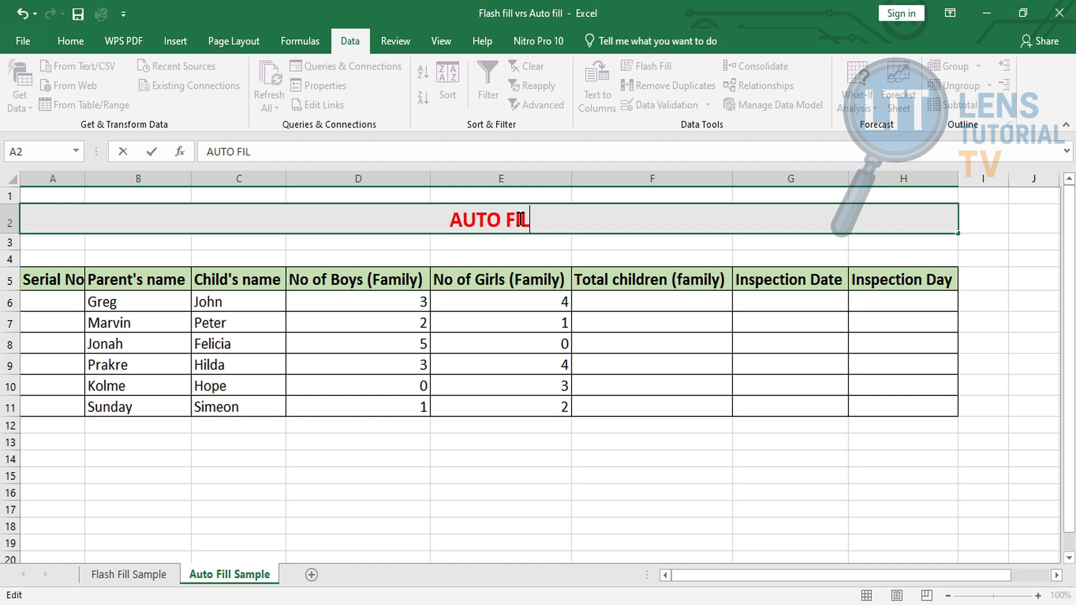
pyautogui.click(475, 476)
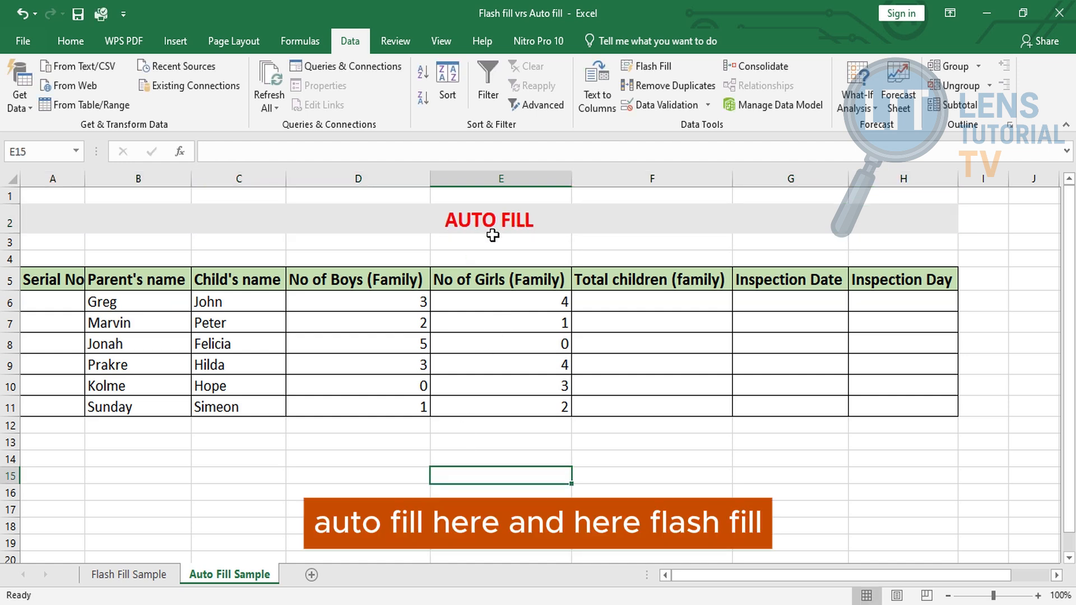
# Add the column header COUNTRY in cell I5 of the Auto Fill Sample sheet.
pyautogui.click(147, 581)
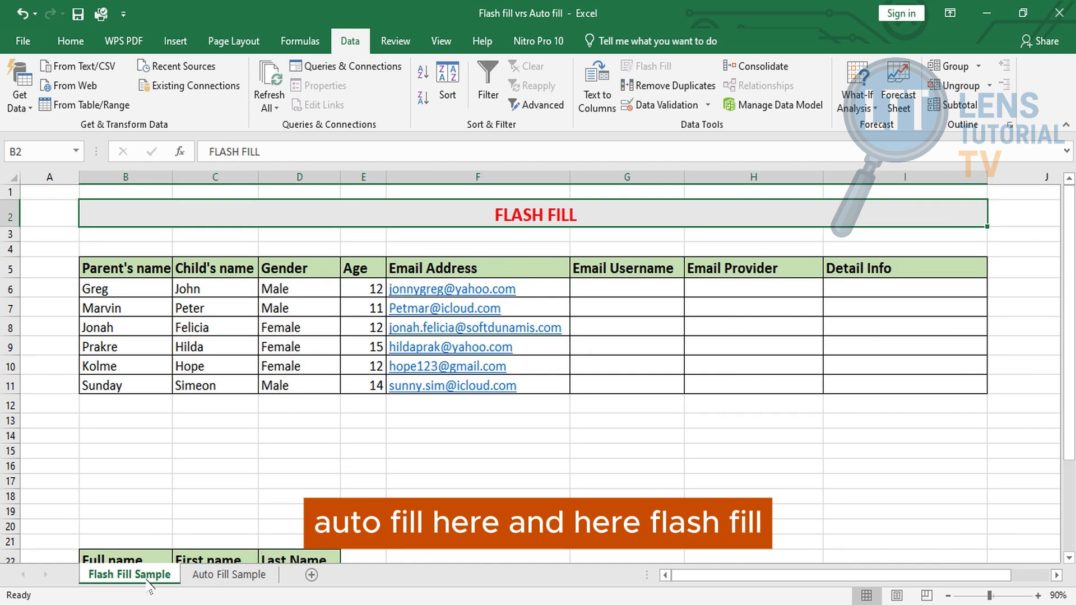
pyautogui.click(201, 575)
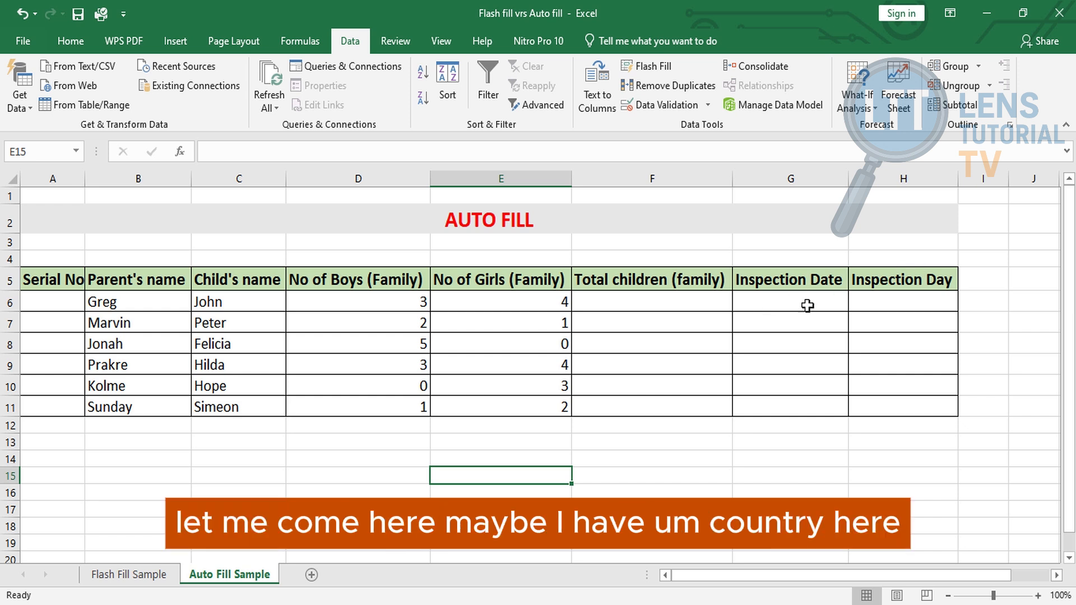
pyautogui.click(985, 283)
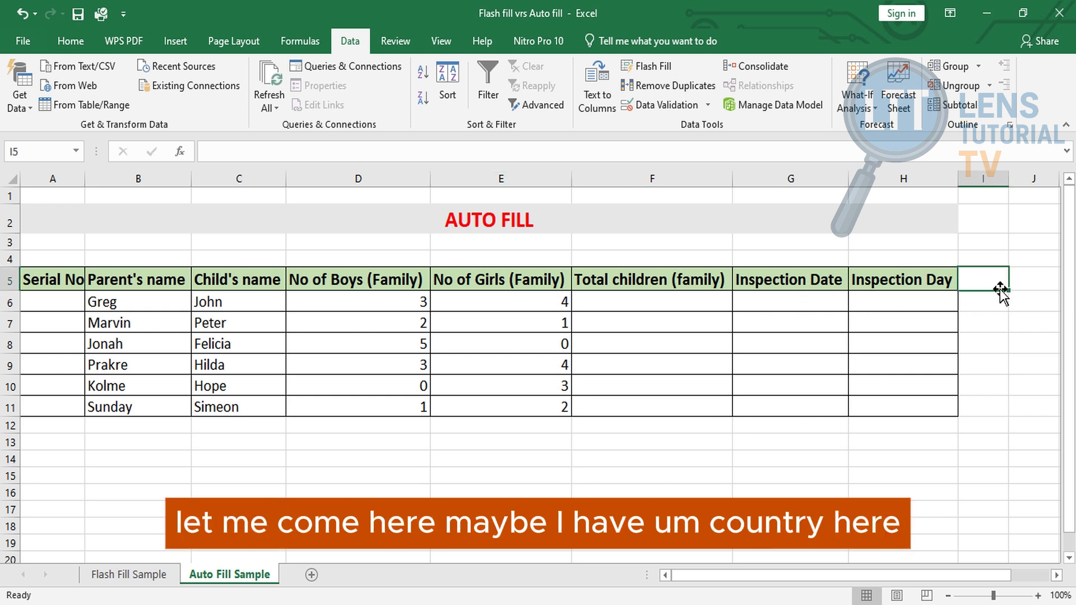
pyautogui.write('cou')
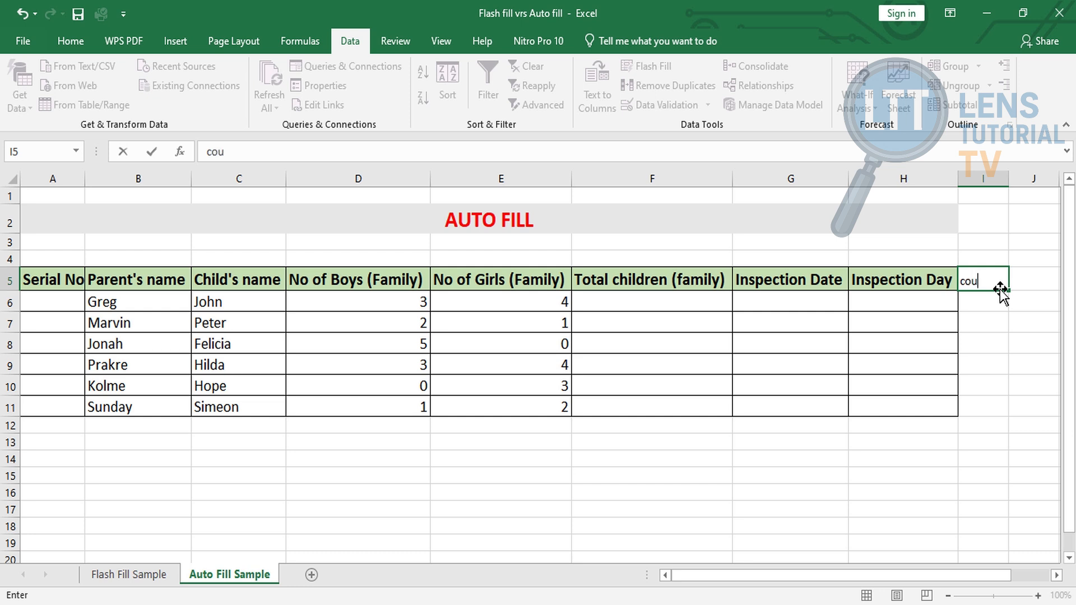
pyautogui.press('BackSpace')
pyautogui.press('BackSpace')
pyautogui.press('BackSpace')
pyautogui.write('CO')
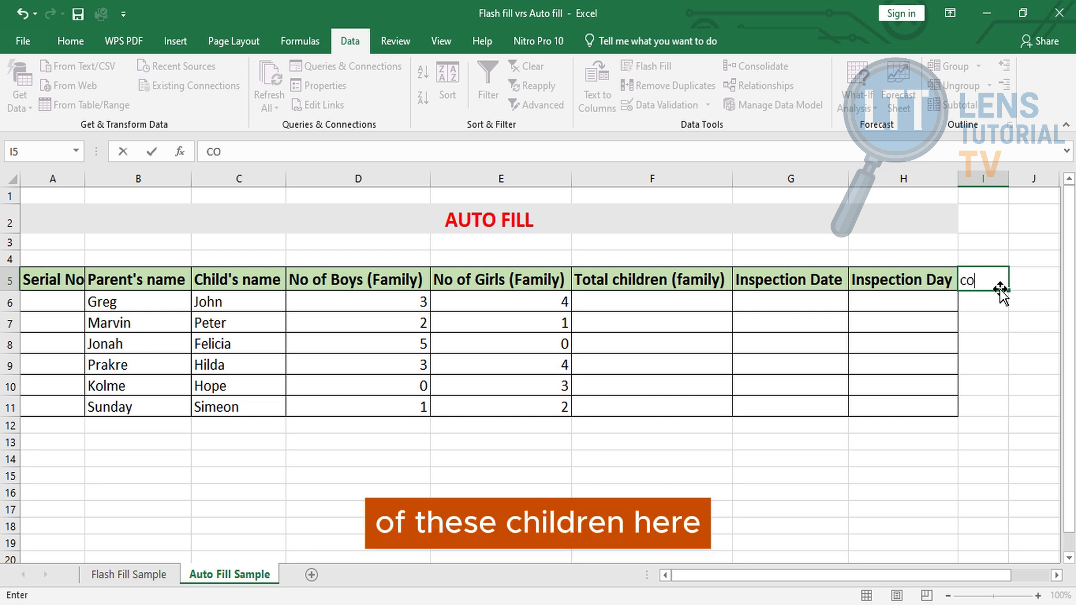
pyautogui.write('UNTRY')
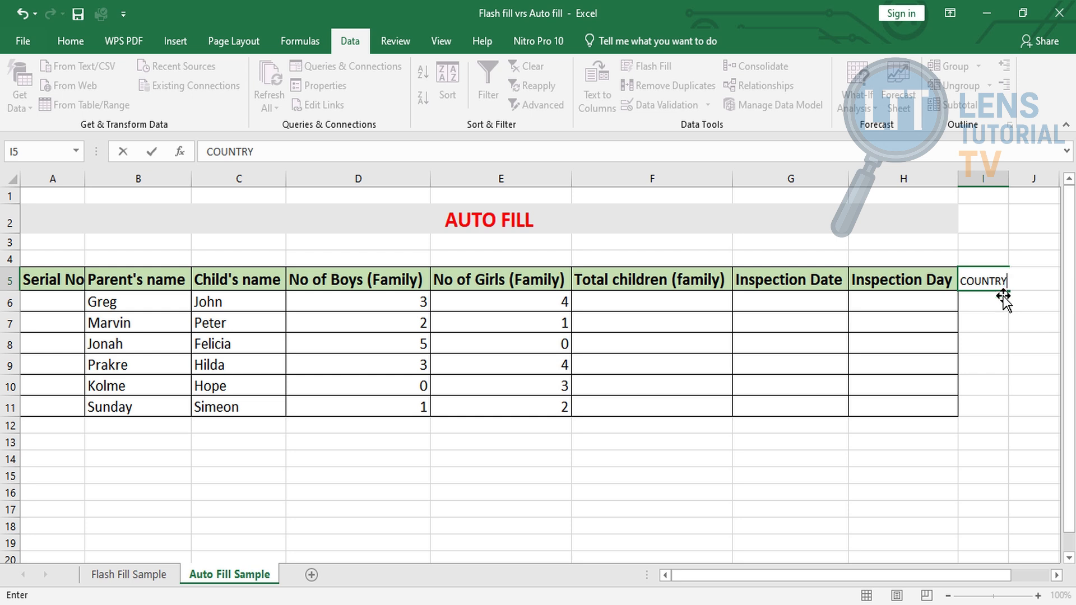
pyautogui.press('Return')
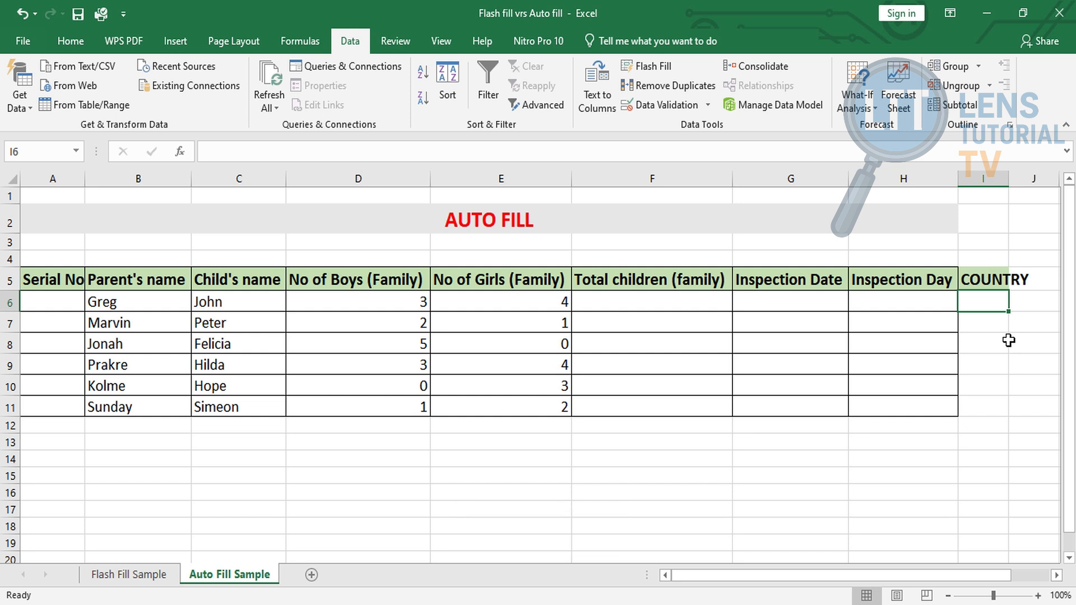
# Enter U.S.A as the country for the first record in cell I6.
pyautogui.write('U.S')
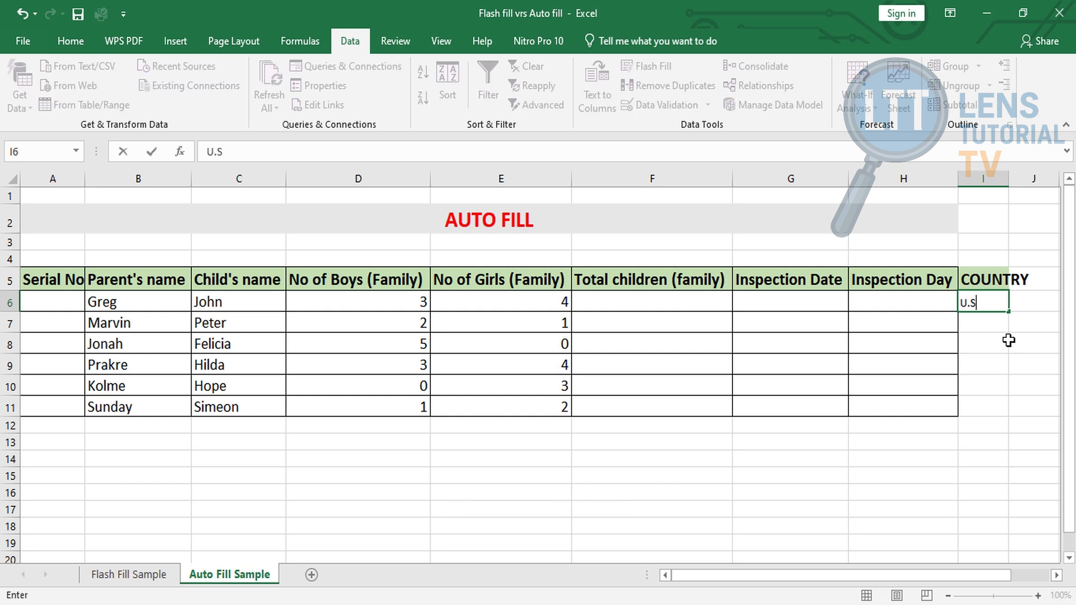
pyautogui.write('.A')
pyautogui.press('Up')
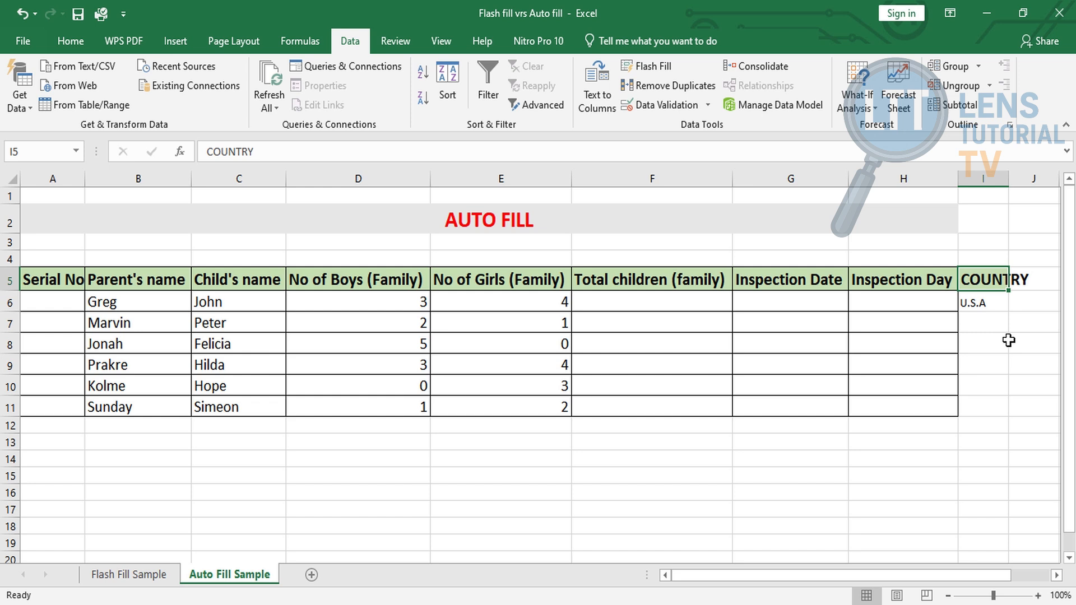
# AutoFill the U.S.A entry from I6 down the COUNTRY column to row 11.
pyautogui.click(988, 301)
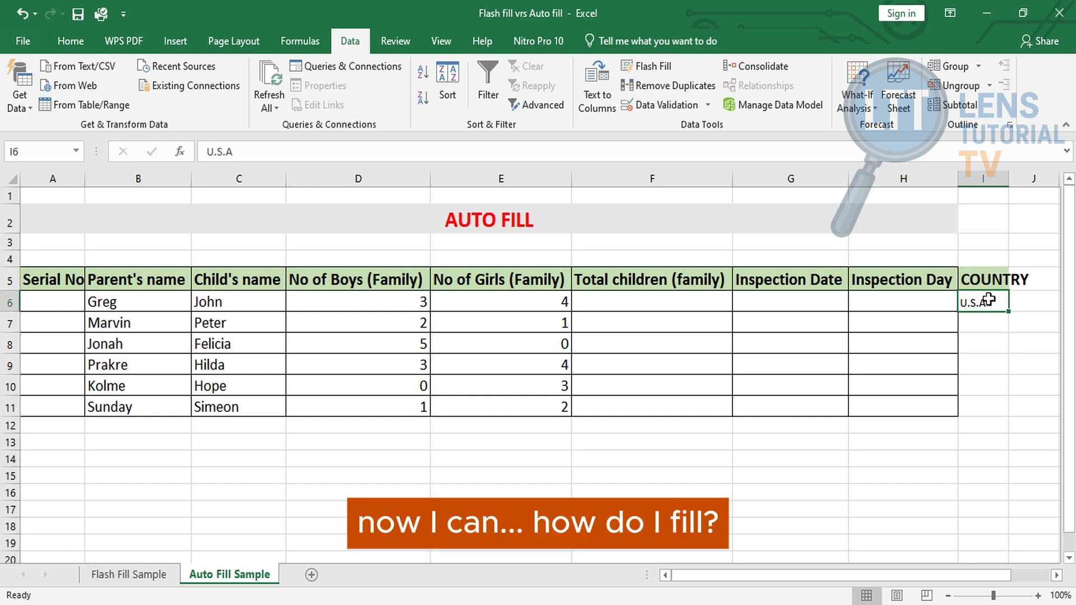
pyautogui.click(986, 344)
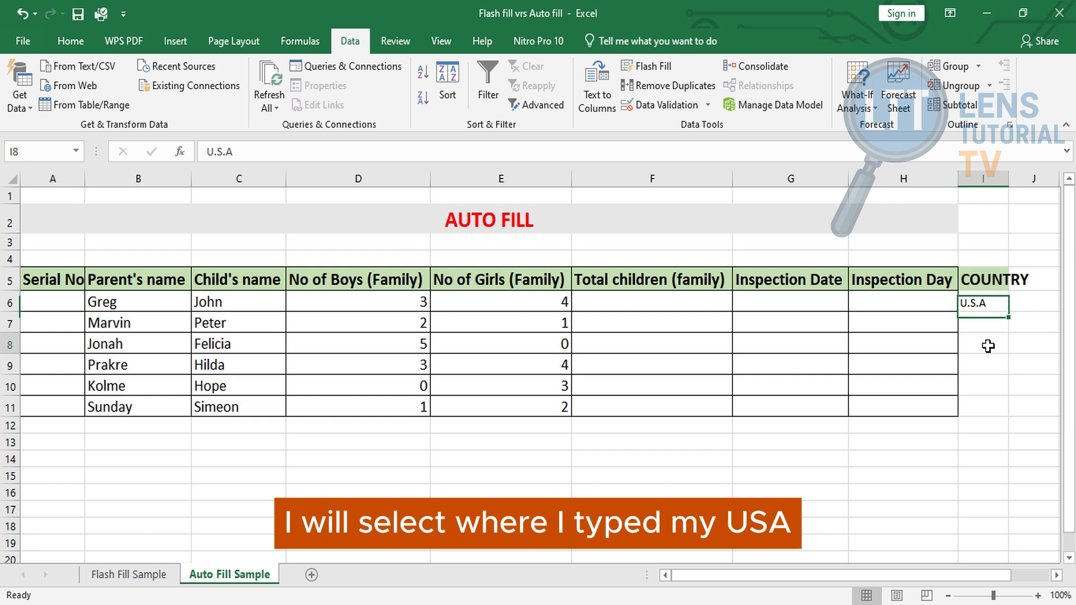
pyautogui.click(985, 300)
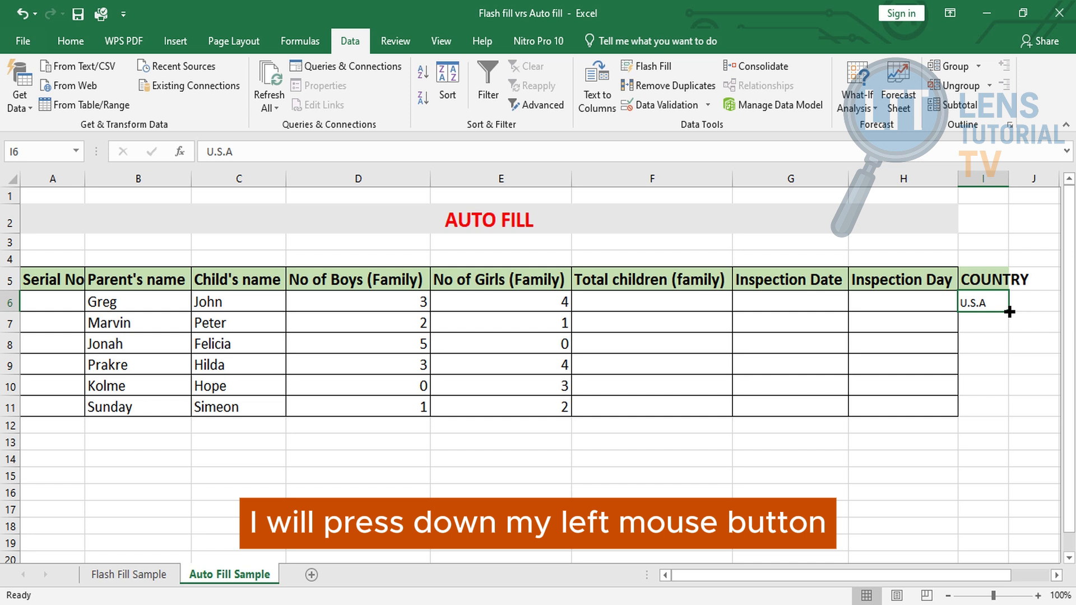
pyautogui.moveTo(1009, 312); pyautogui.dragTo(1009, 414)
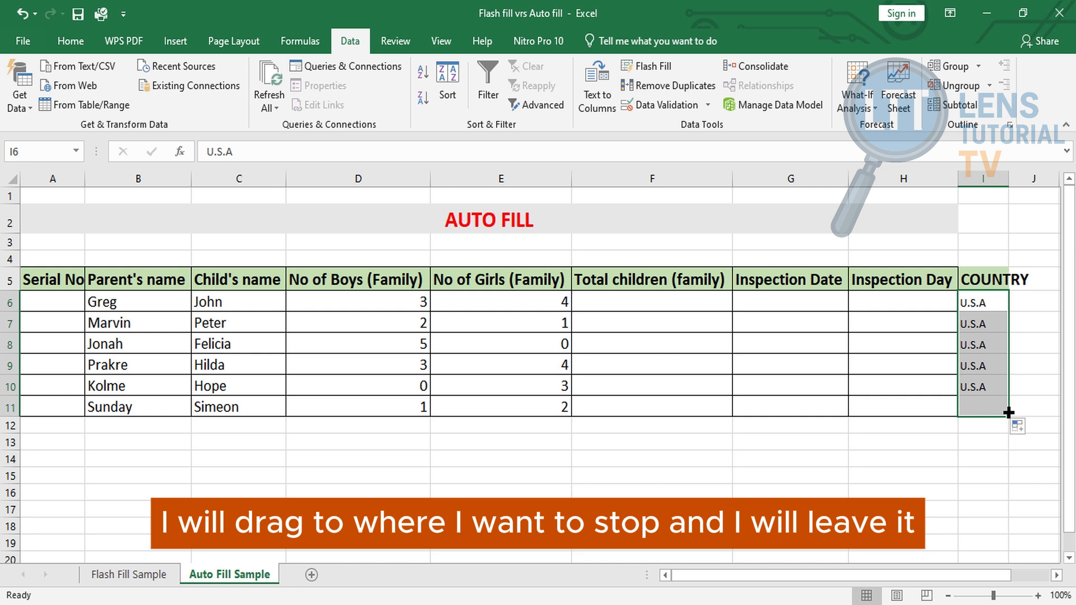
pyautogui.click(966, 496)
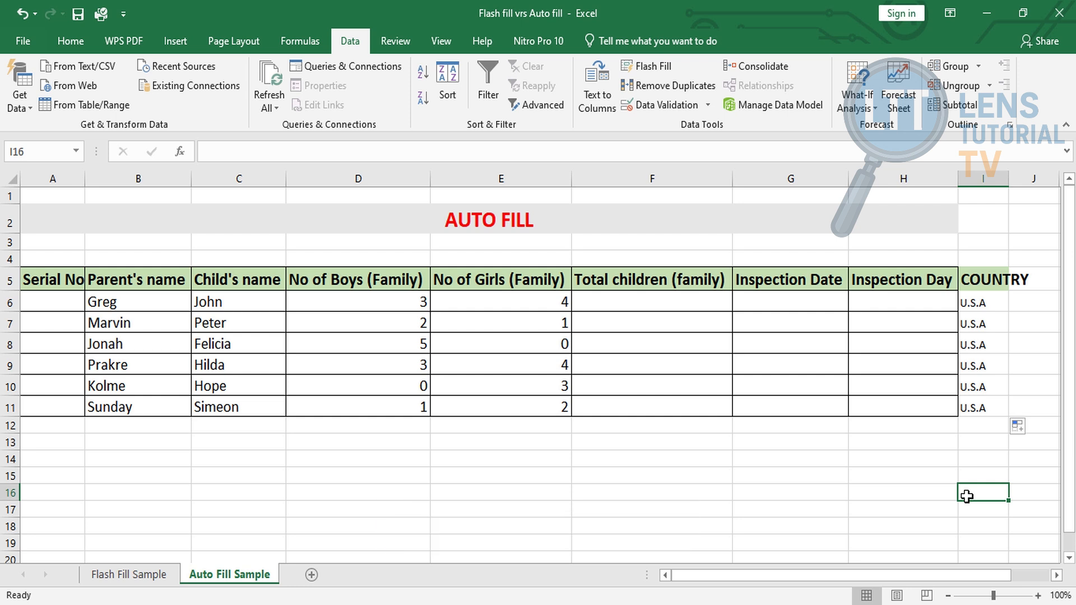
# Enter 1 as the first serial number in cell A6.
pyautogui.click(47, 303)
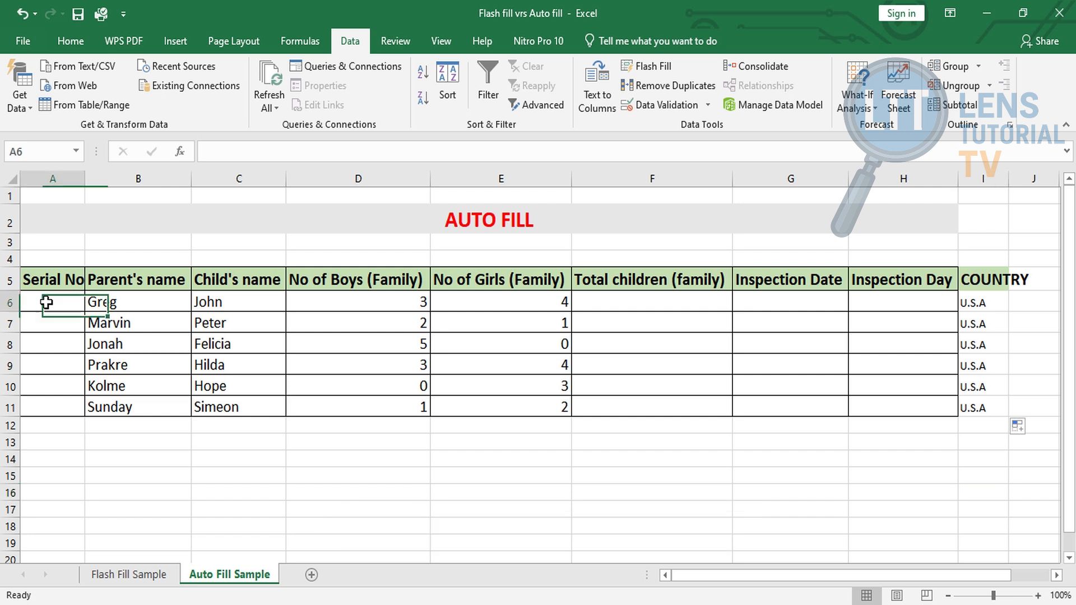
pyautogui.write('1')
pyautogui.press('Return')
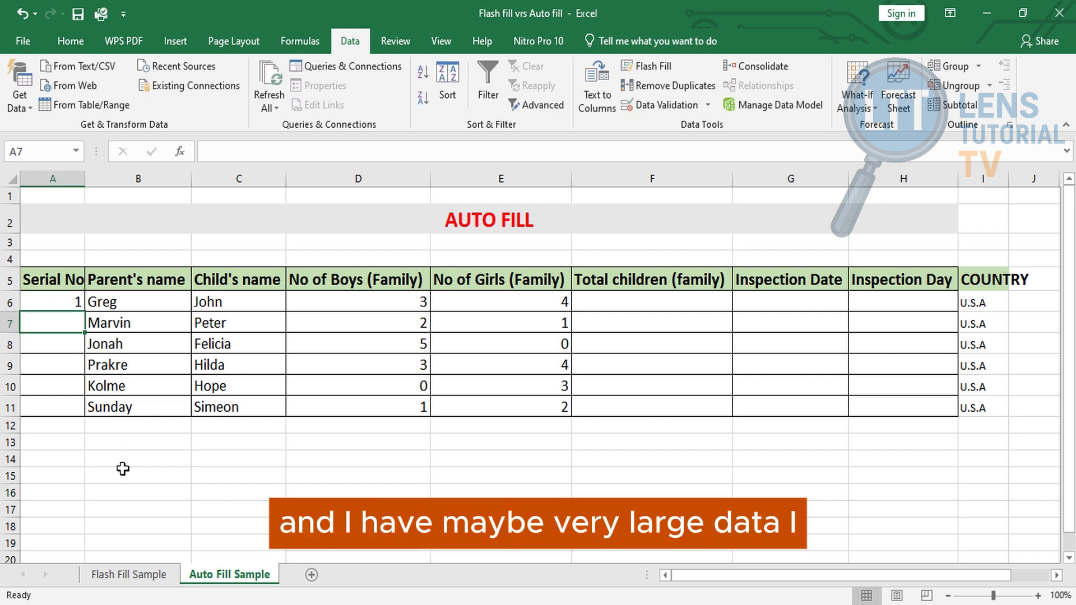
# AutoFill the serial number from A6 down to A11 using the Fill Series option.
pyautogui.click(59, 306)
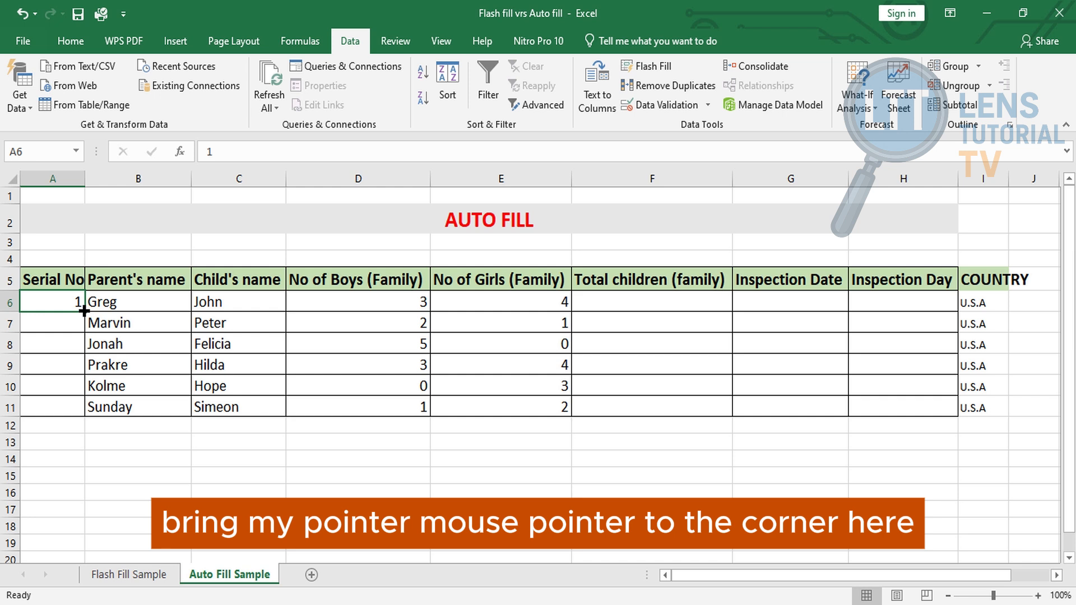
pyautogui.moveTo(84, 311); pyautogui.dragTo(84, 416)
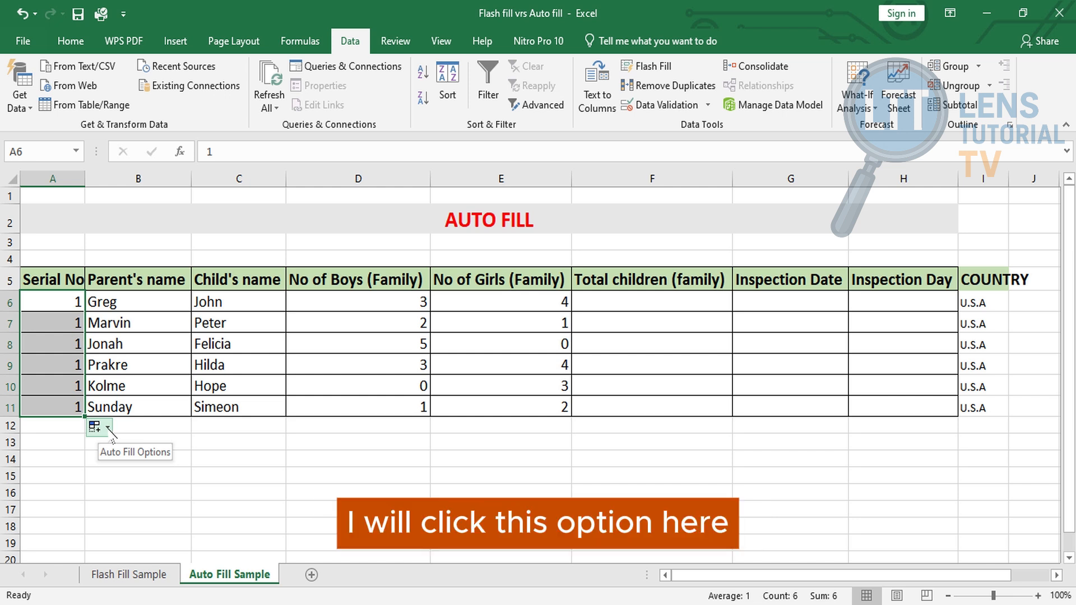
pyautogui.click(108, 428)
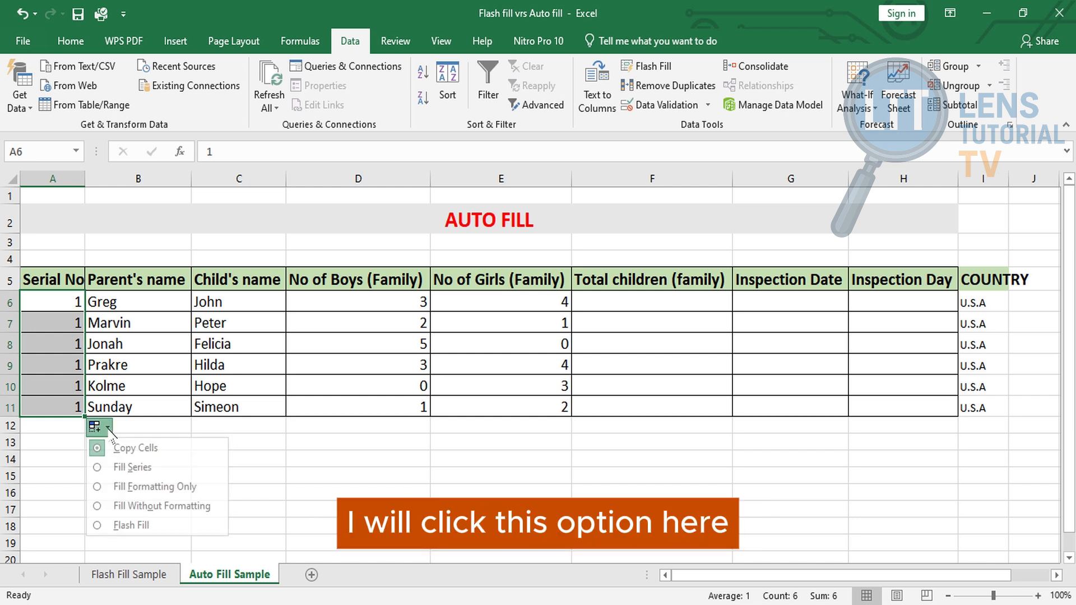
pyautogui.click(167, 468)
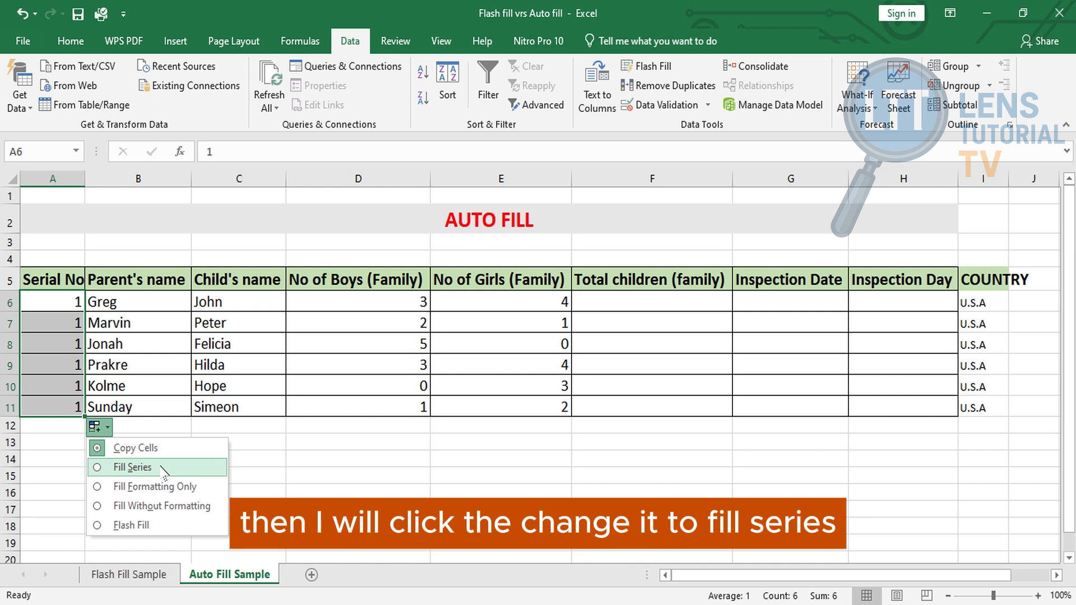
pyautogui.click(132, 467)
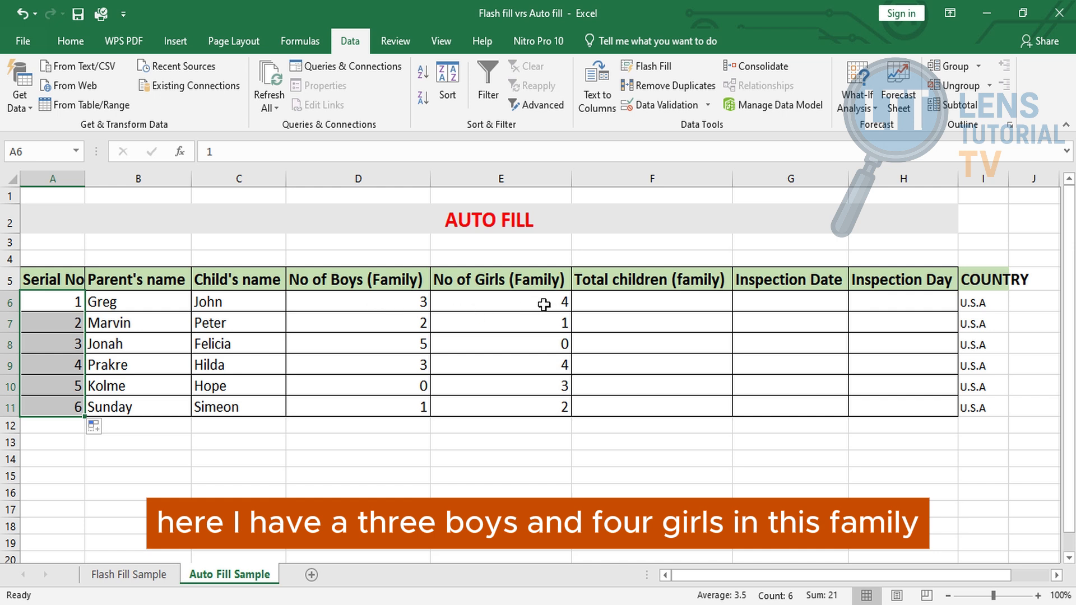
# Enter the formula =D6+E6 in cell F6 to total the first family's boys and girls.
pyautogui.click(623, 301)
pyautogui.write('=')
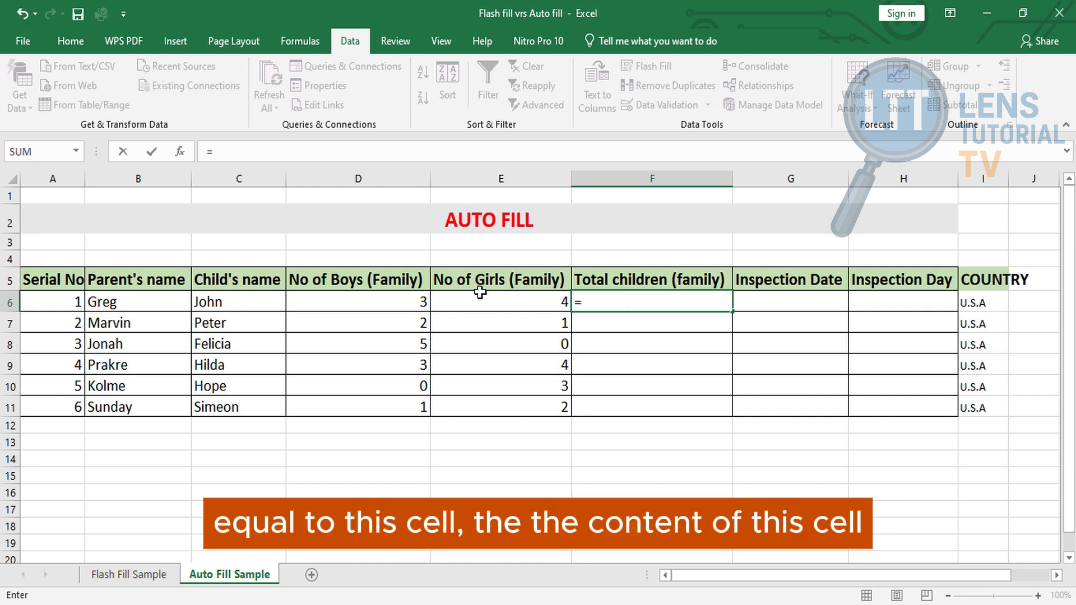
pyautogui.click(395, 302)
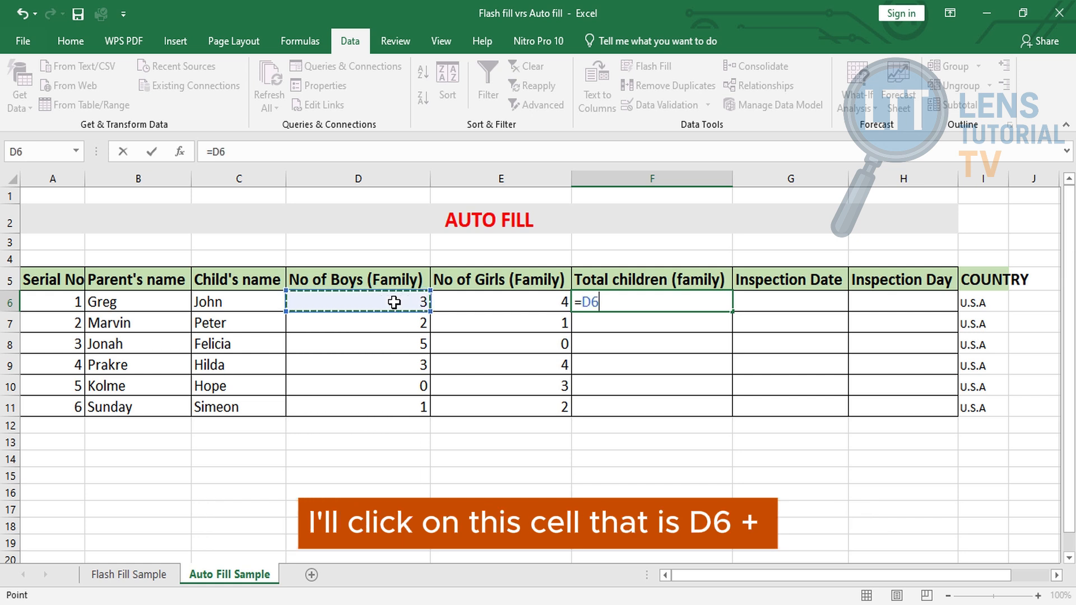
pyautogui.write('+')
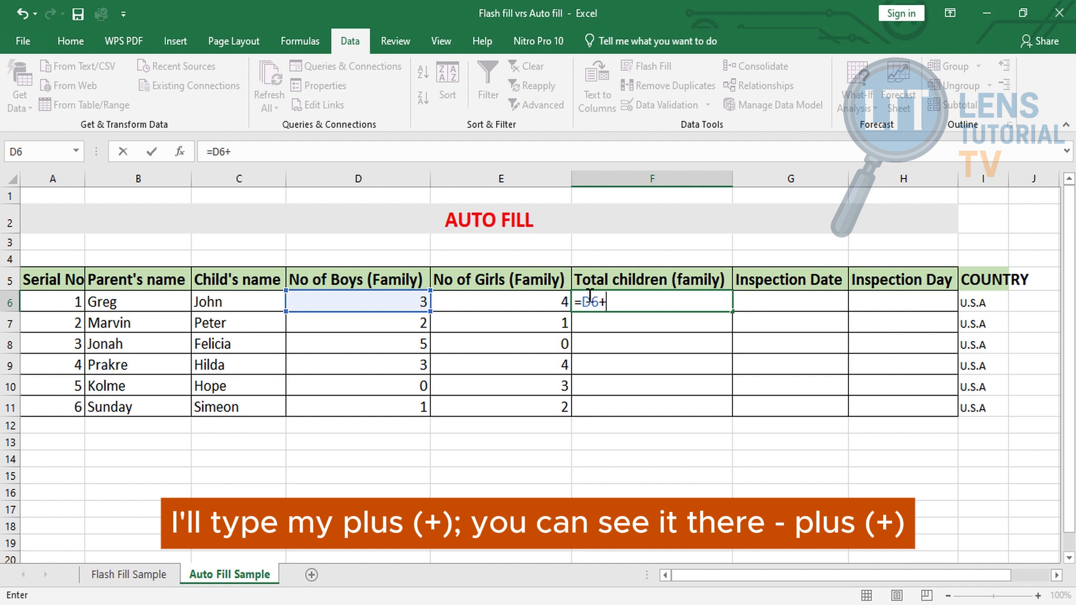
pyautogui.click(516, 301)
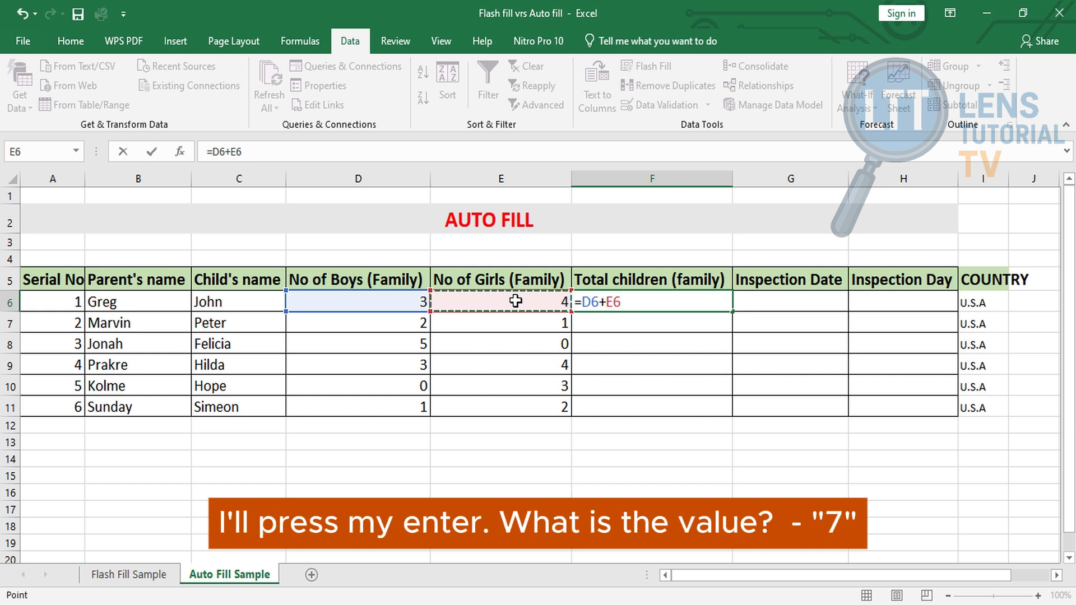
pyautogui.press('Return')
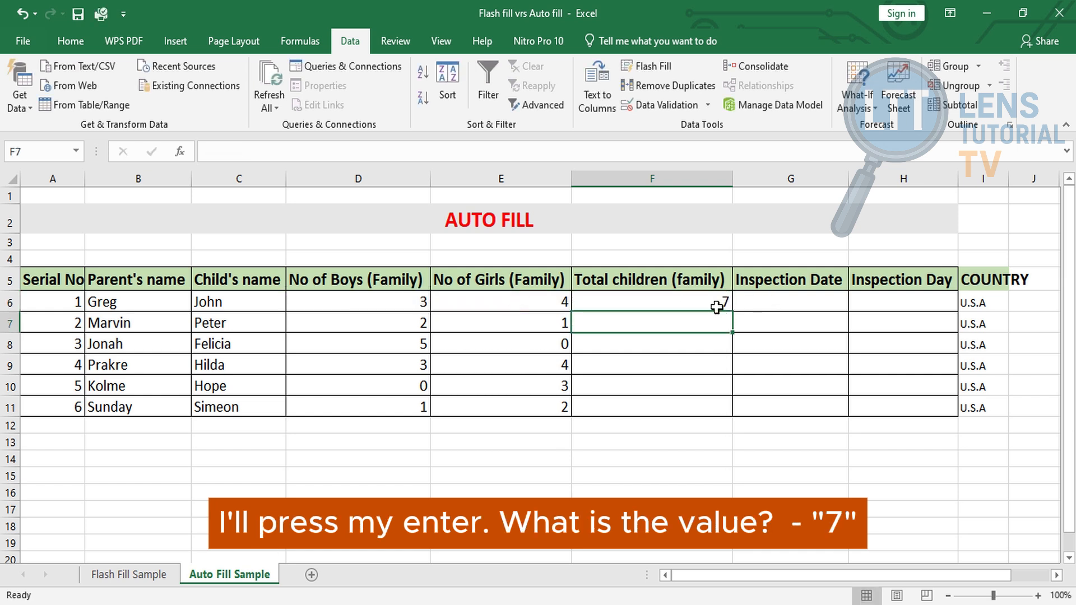
pyautogui.click(698, 304)
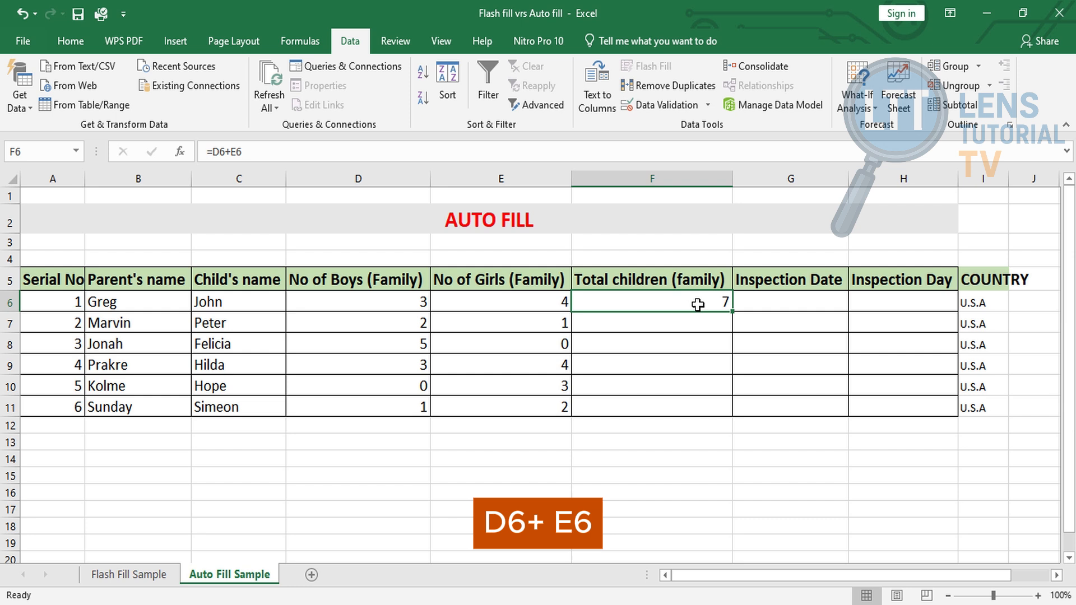
# Examine the boys and girls cells in rows 7 and 8 and the total formula in cell F6.
pyautogui.click(406, 321)
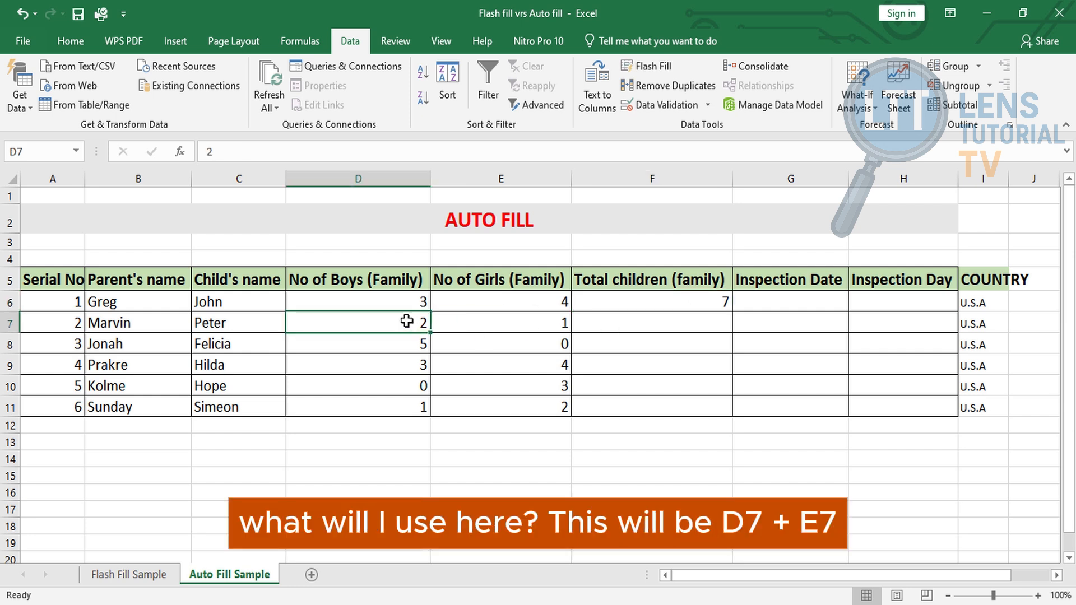
pyautogui.click(481, 322)
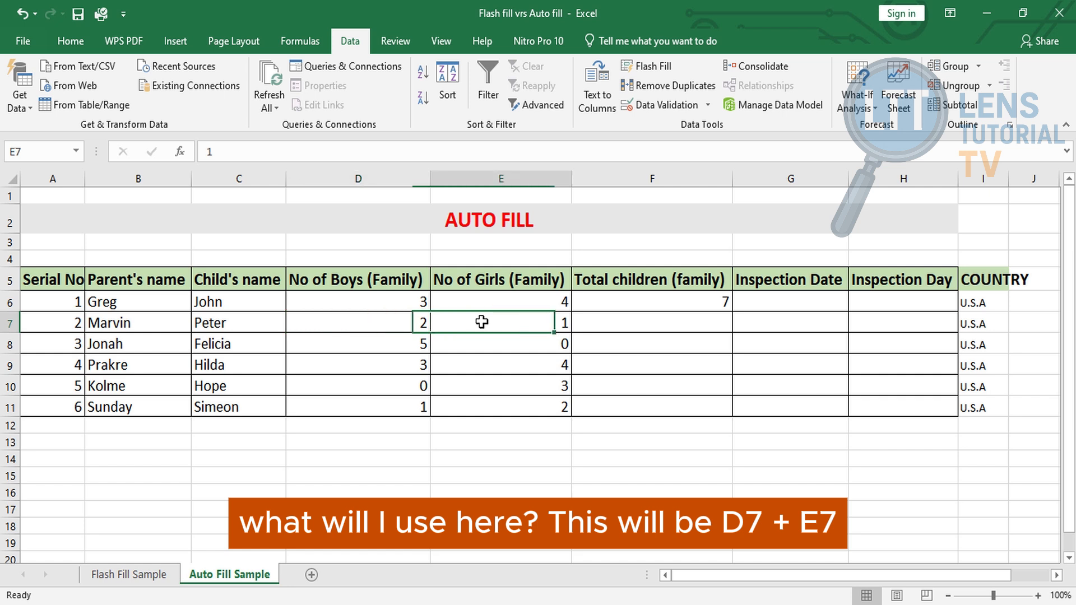
pyautogui.click(404, 348)
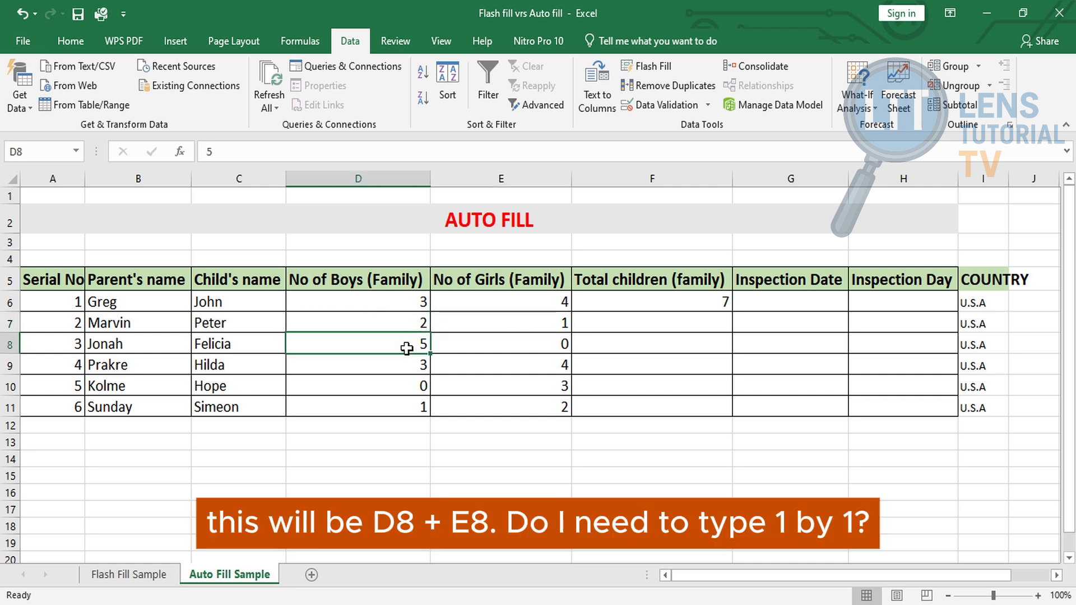
pyautogui.click(493, 343)
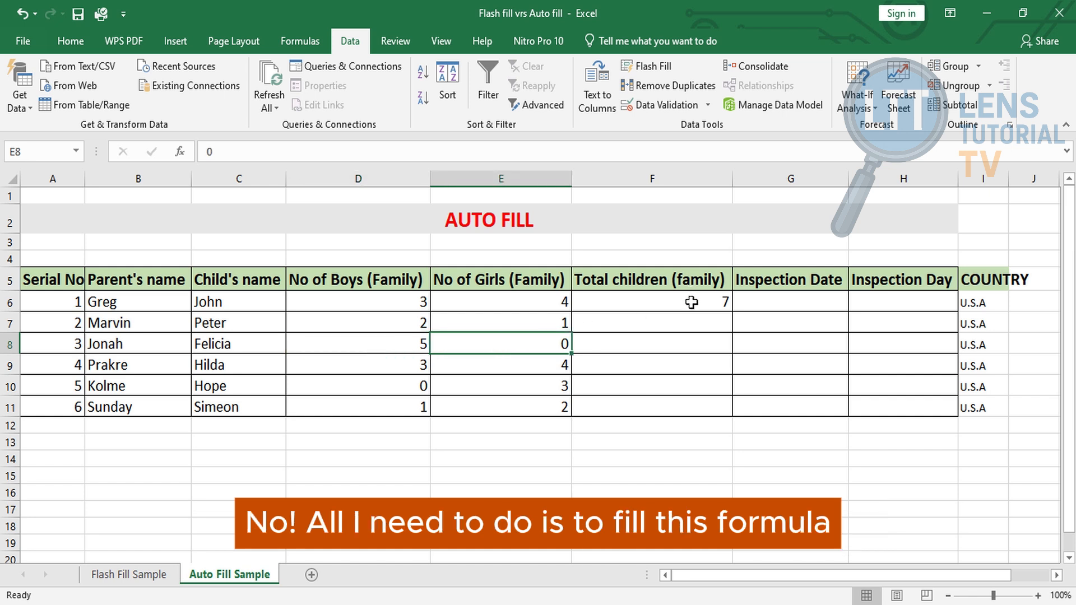
pyautogui.click(691, 303)
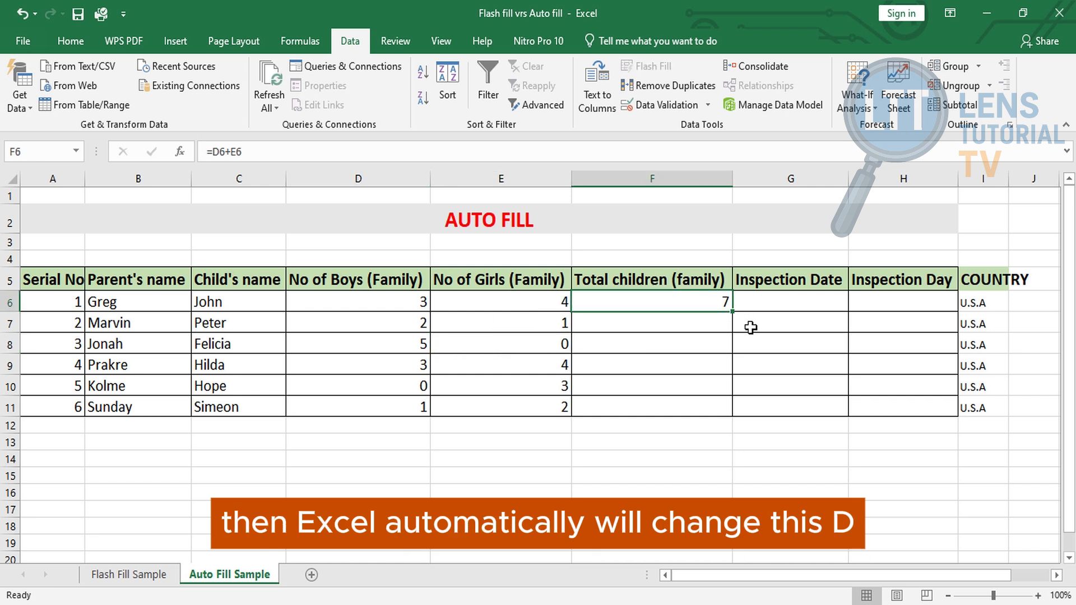
pyautogui.doubleClick(689, 301)
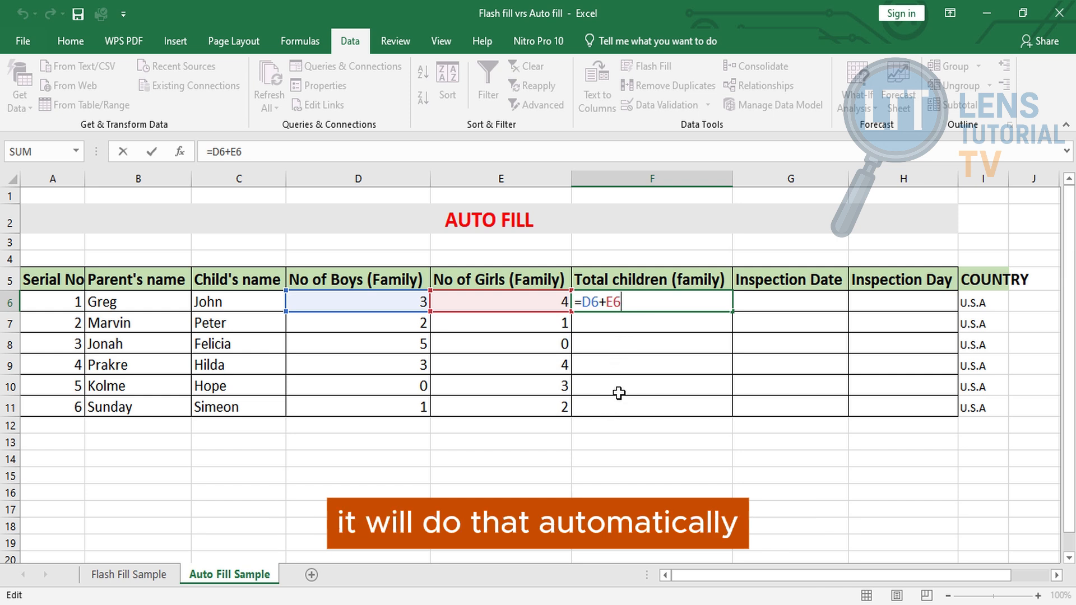
pyautogui.press('Return')
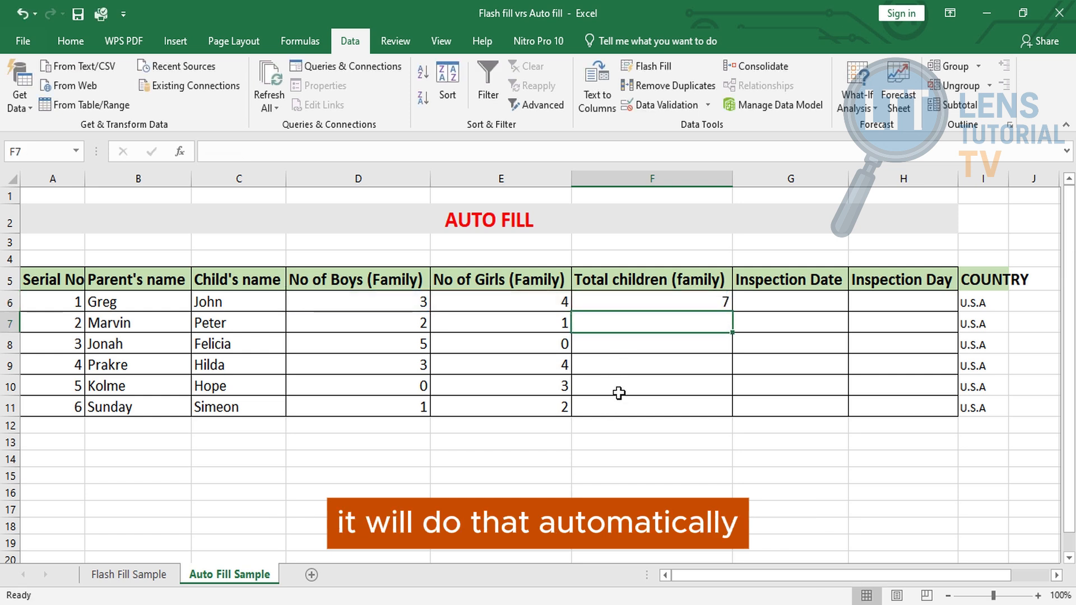
# AutoFill the total children formula from F6 down to F11.
pyautogui.click(703, 301)
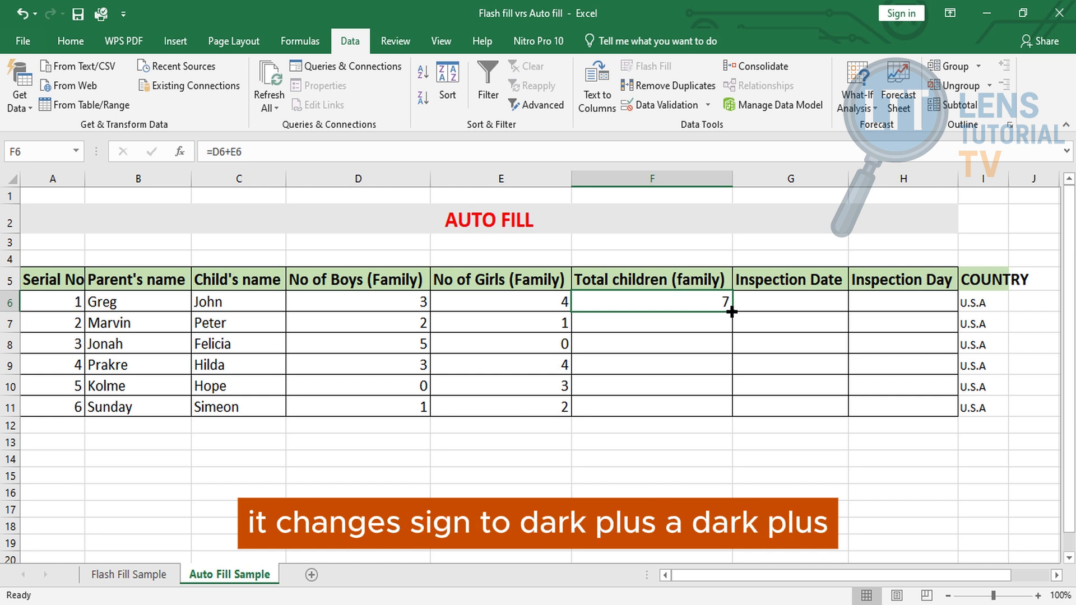
pyautogui.moveTo(732, 312); pyautogui.dragTo(732, 410)
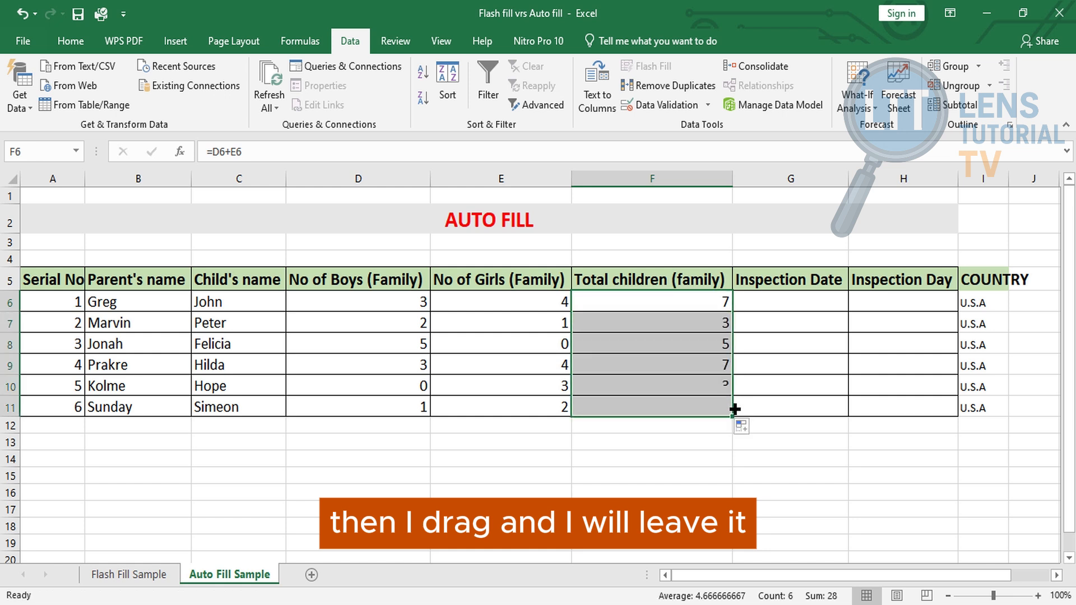
pyautogui.click(731, 486)
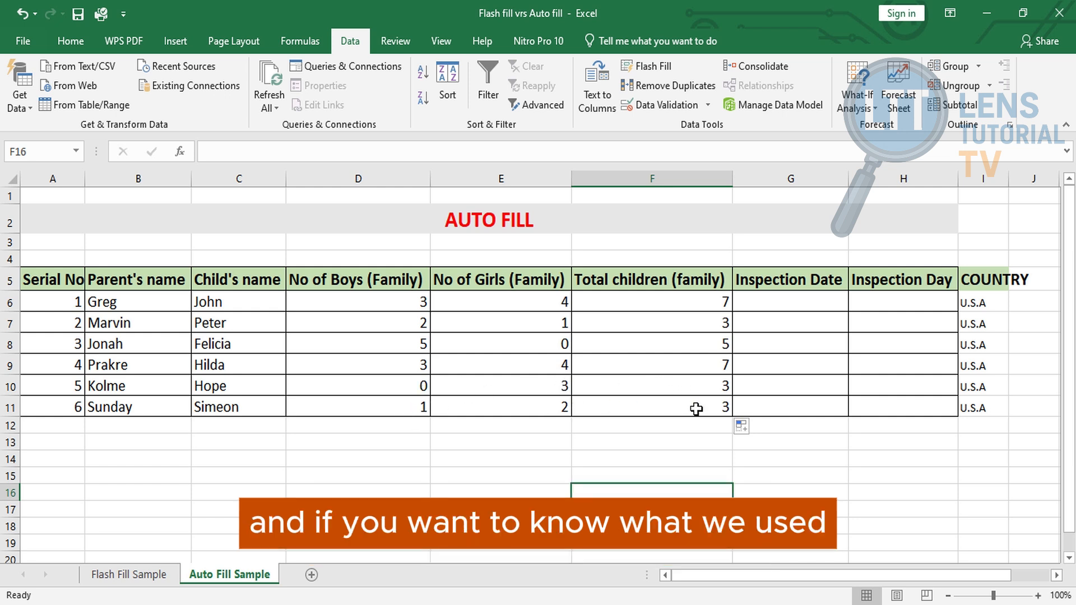
# Check the cell references in the filled total formulas from F7 to F11 against the original formula in F6.
pyautogui.click(700, 323)
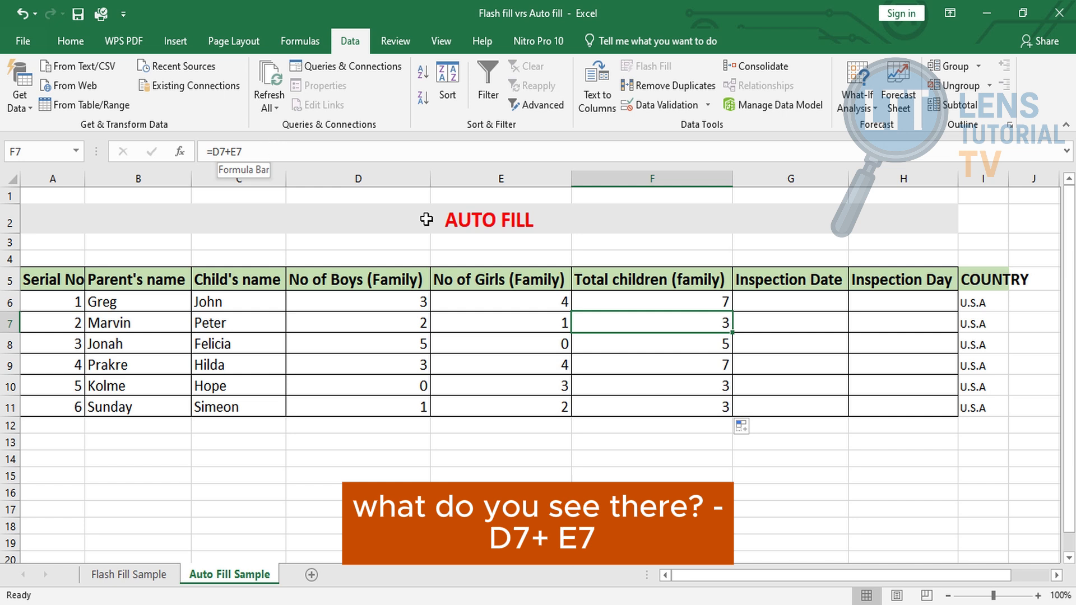
pyautogui.click(619, 346)
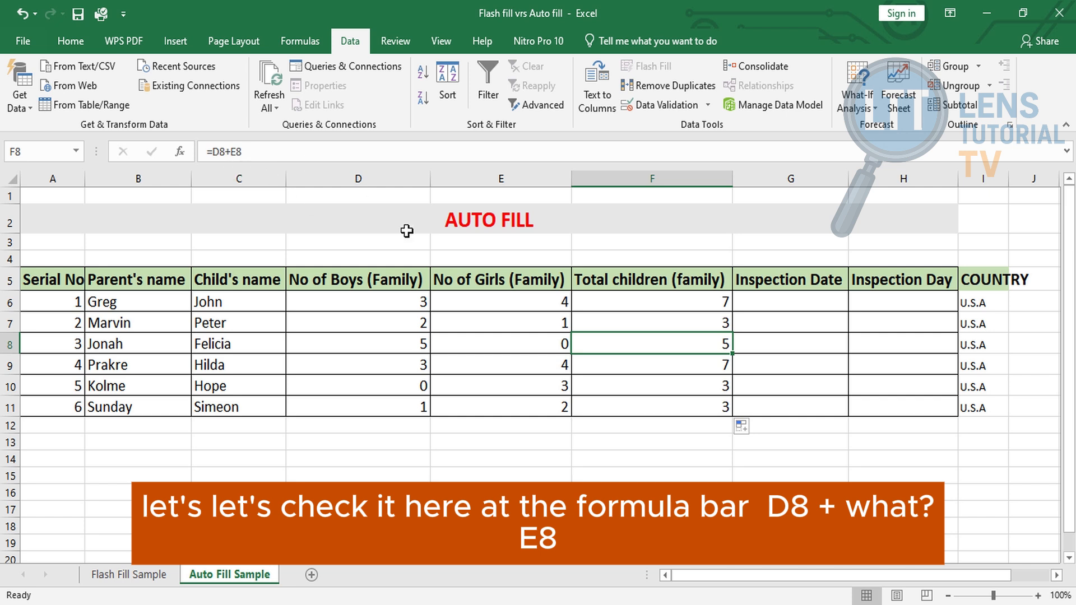
pyautogui.click(622, 367)
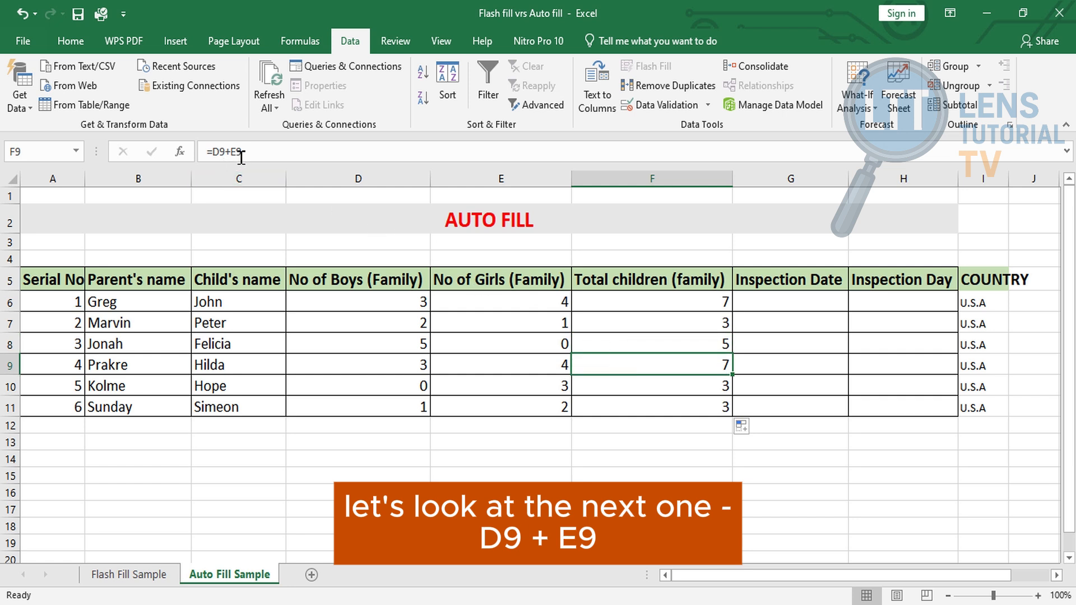
pyautogui.click(582, 383)
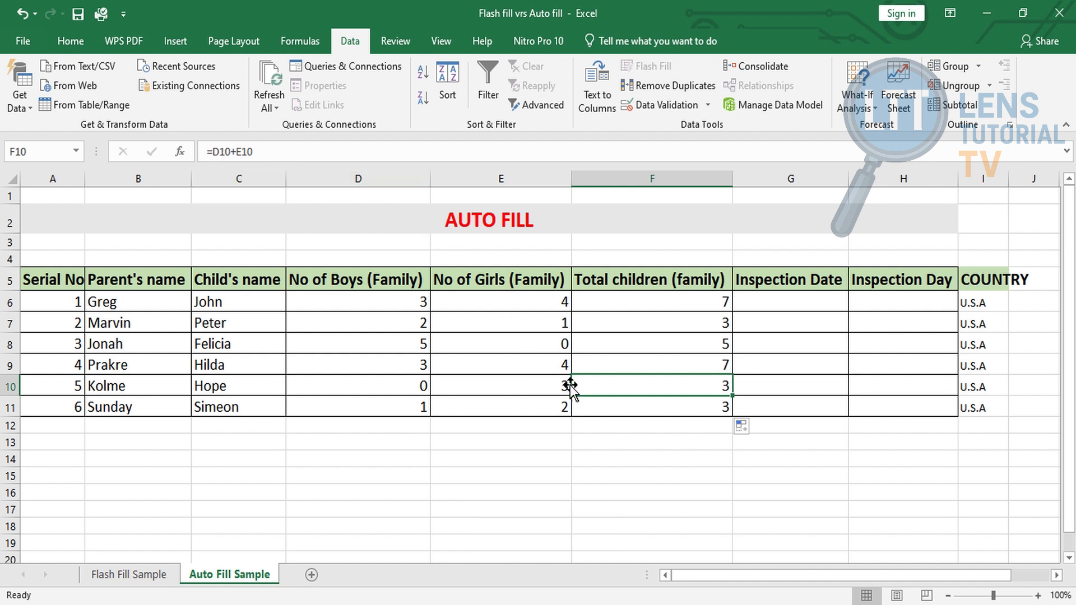
pyautogui.click(583, 404)
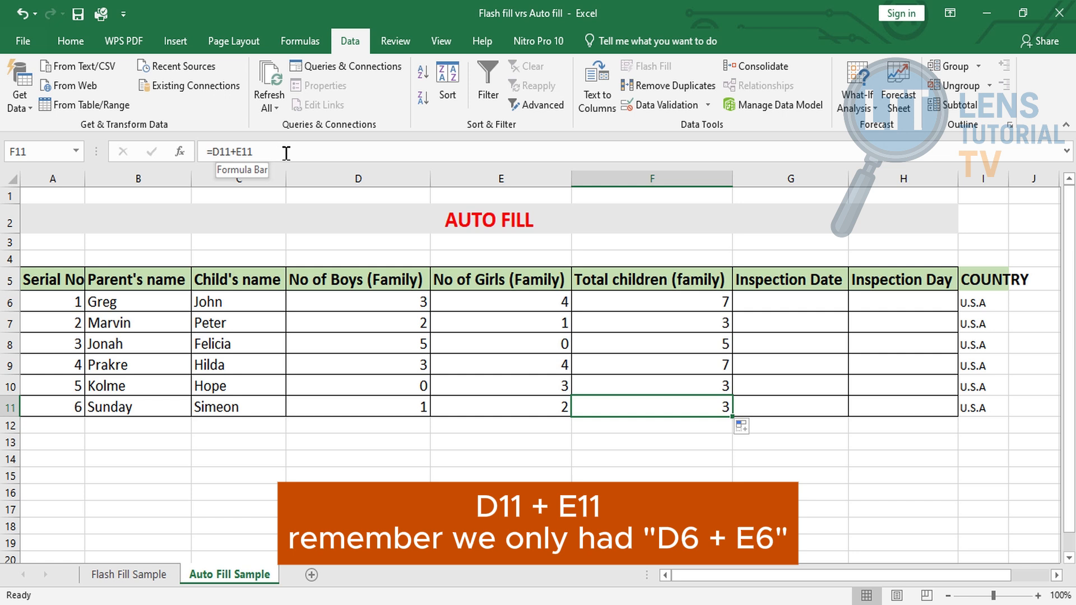
pyautogui.click(611, 303)
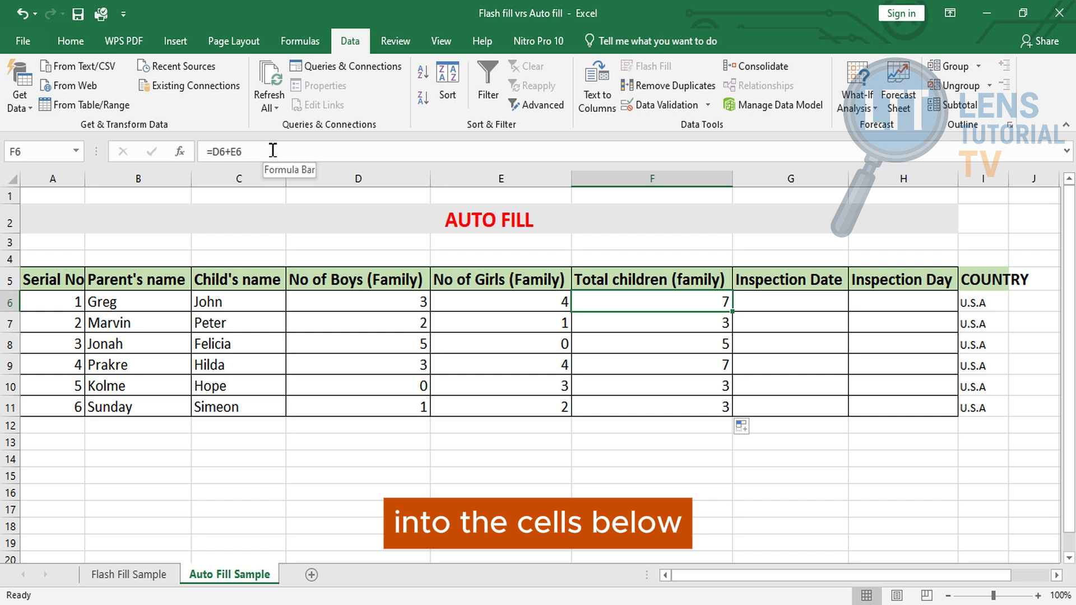
pyautogui.click(650, 448)
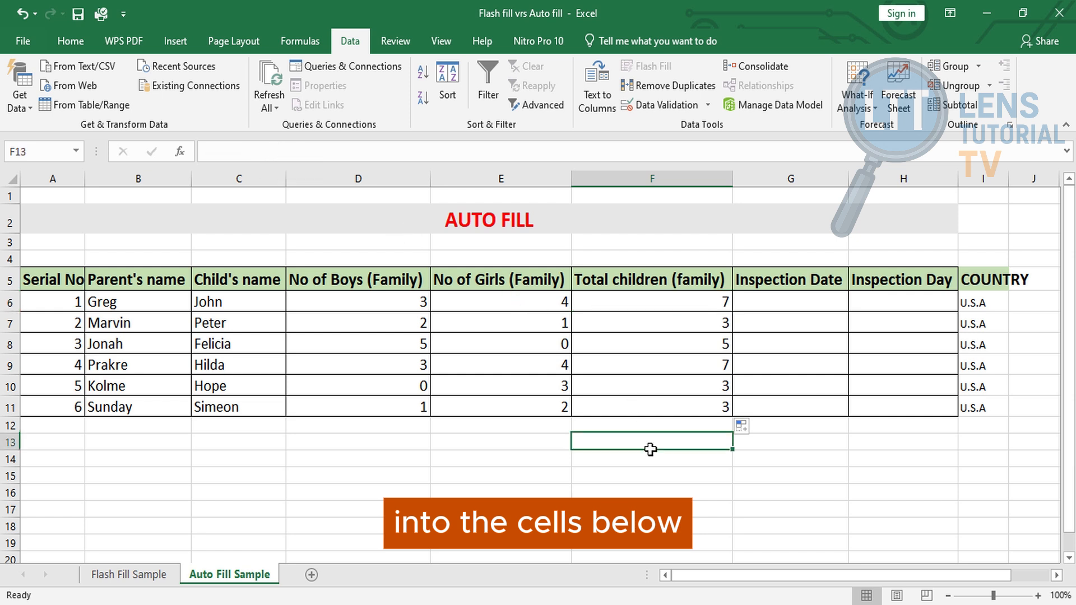
pyautogui.click(814, 480)
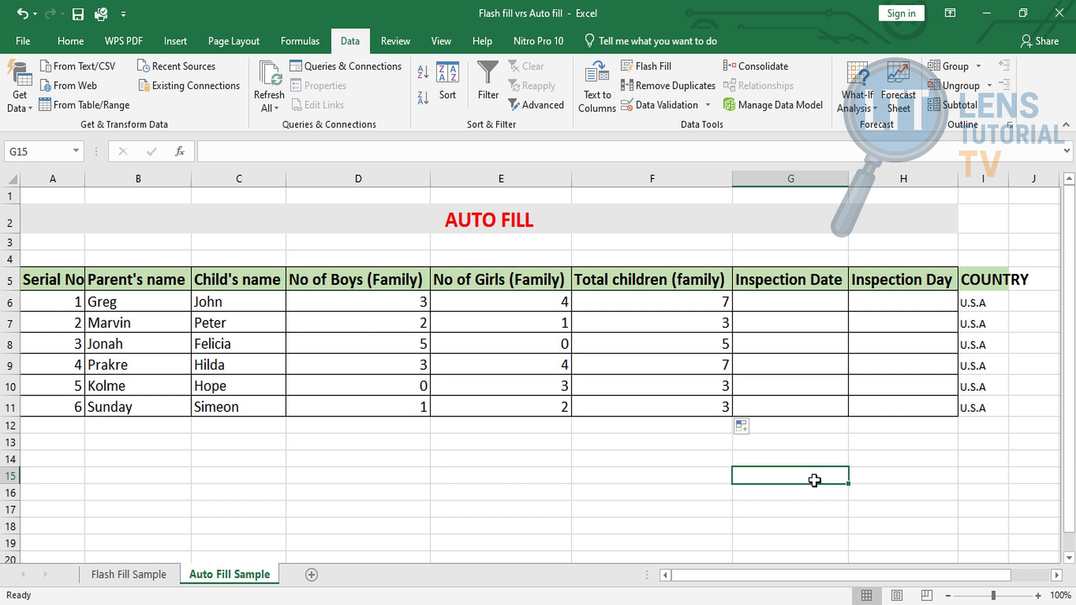
# Enter 25/6 as the first inspection date in cell G6.
pyautogui.click(798, 302)
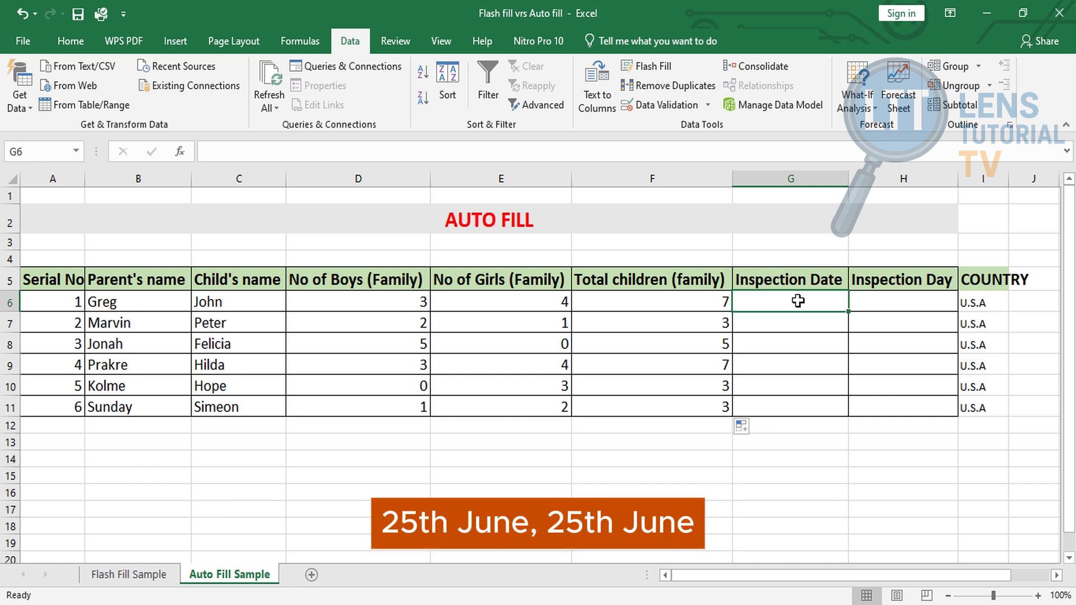
pyautogui.write('25')
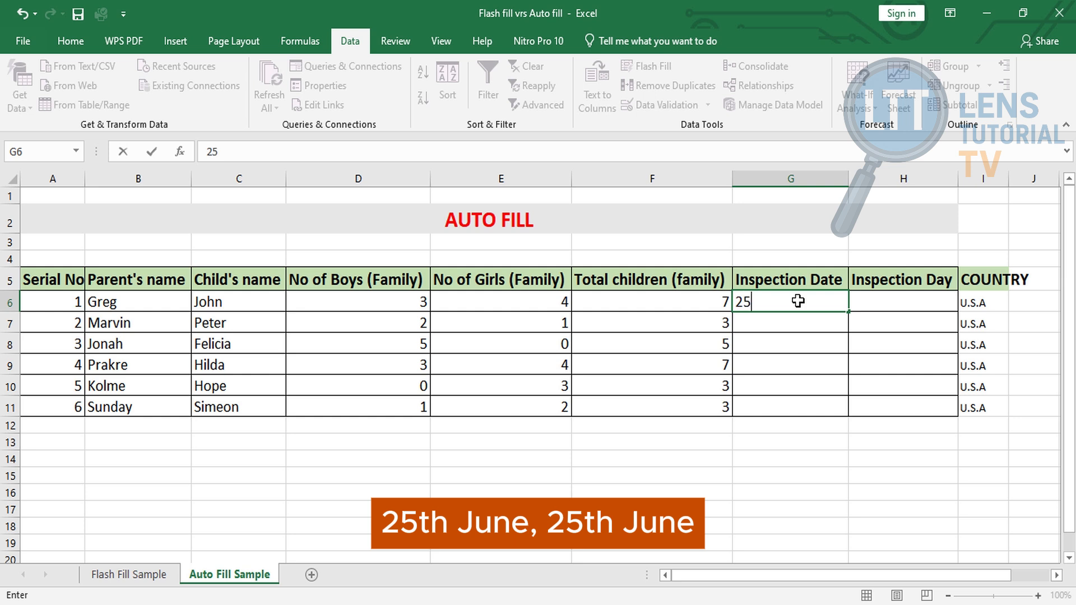
pyautogui.write('/6')
pyautogui.press('Return')
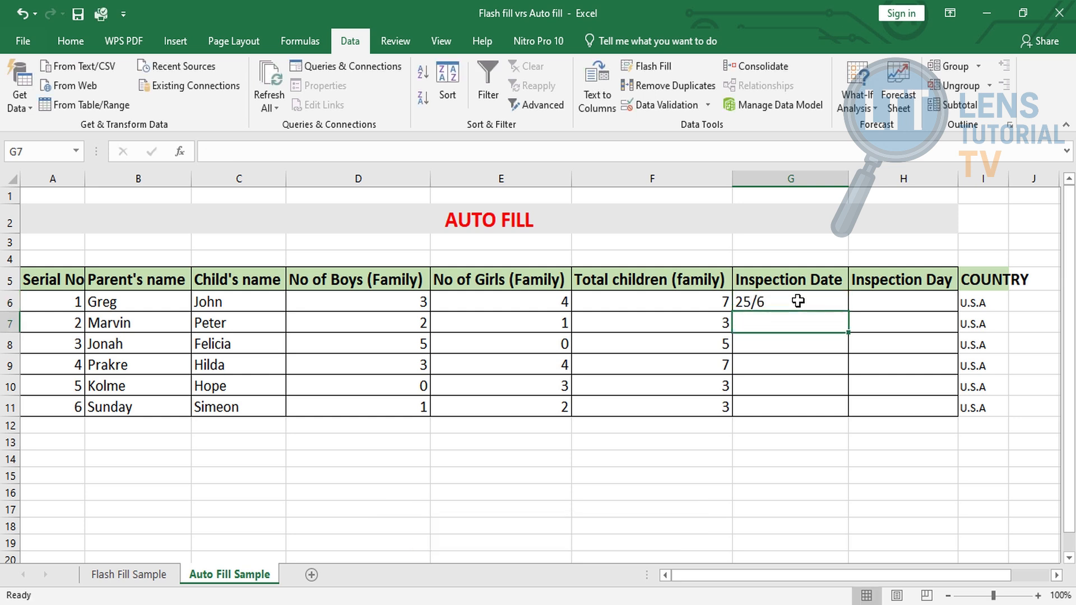
# Replace the inspection date in cell G6 with 6/25, putting the month first.
pyautogui.click(797, 300)
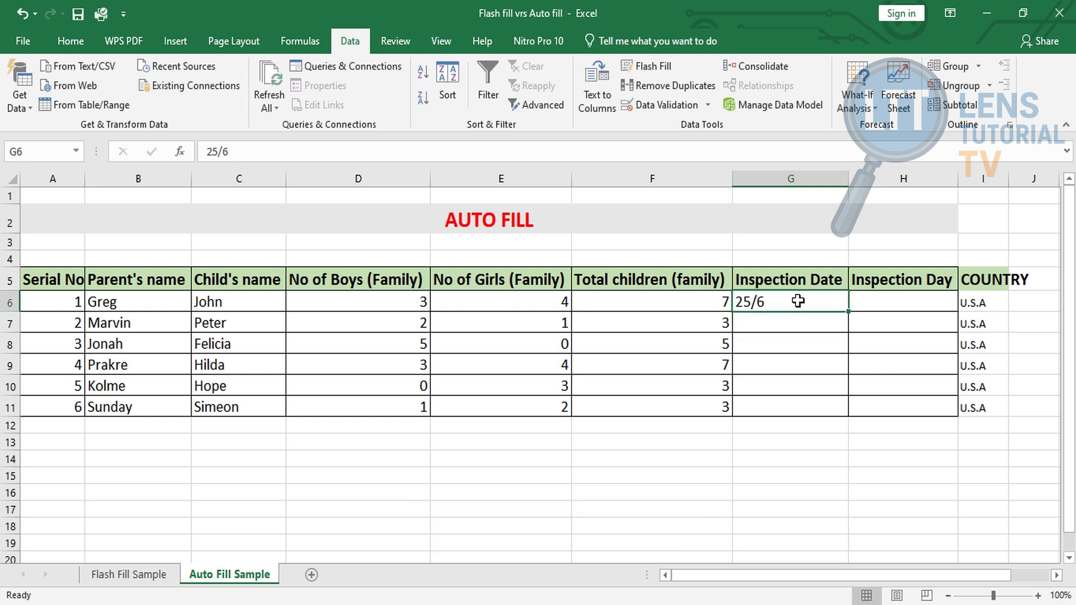
pyautogui.write('6/')
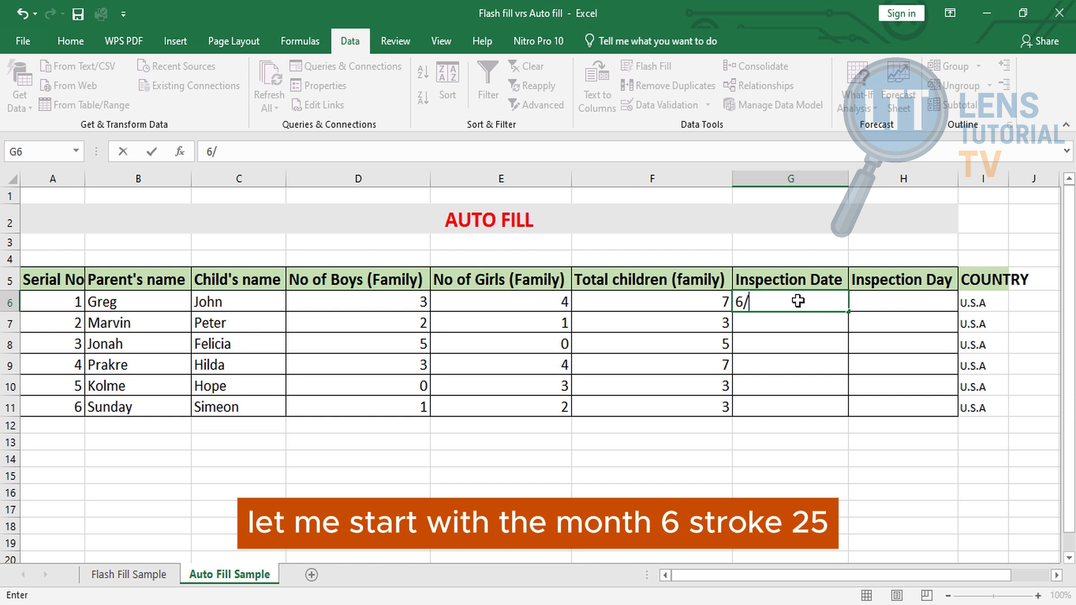
pyautogui.write('25')
pyautogui.press('Return')
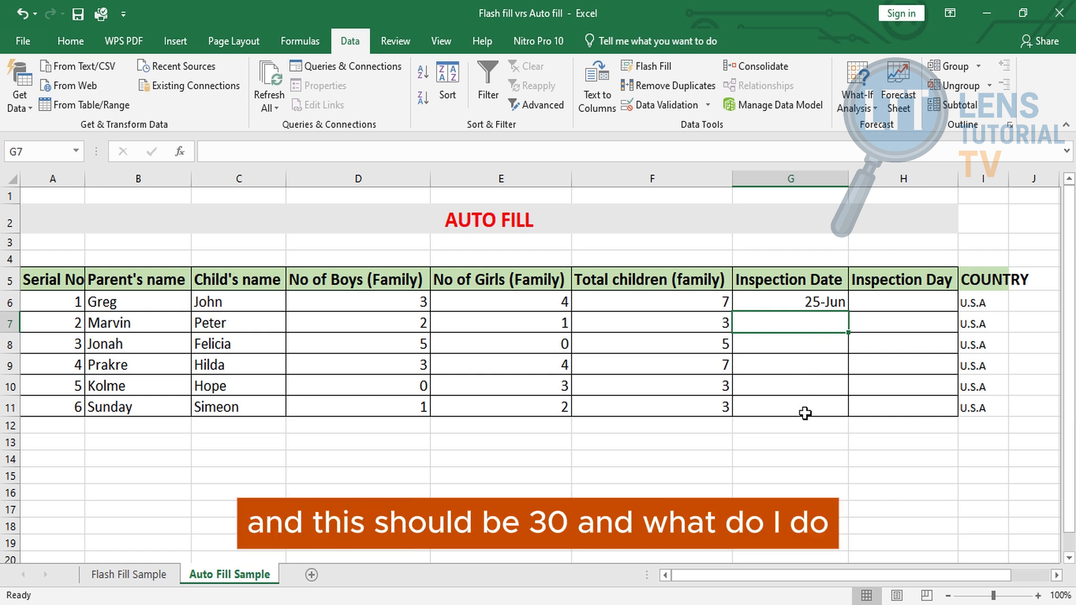
# AutoFill the inspection date from G6 down to G11 as consecutive days.
pyautogui.click(827, 300)
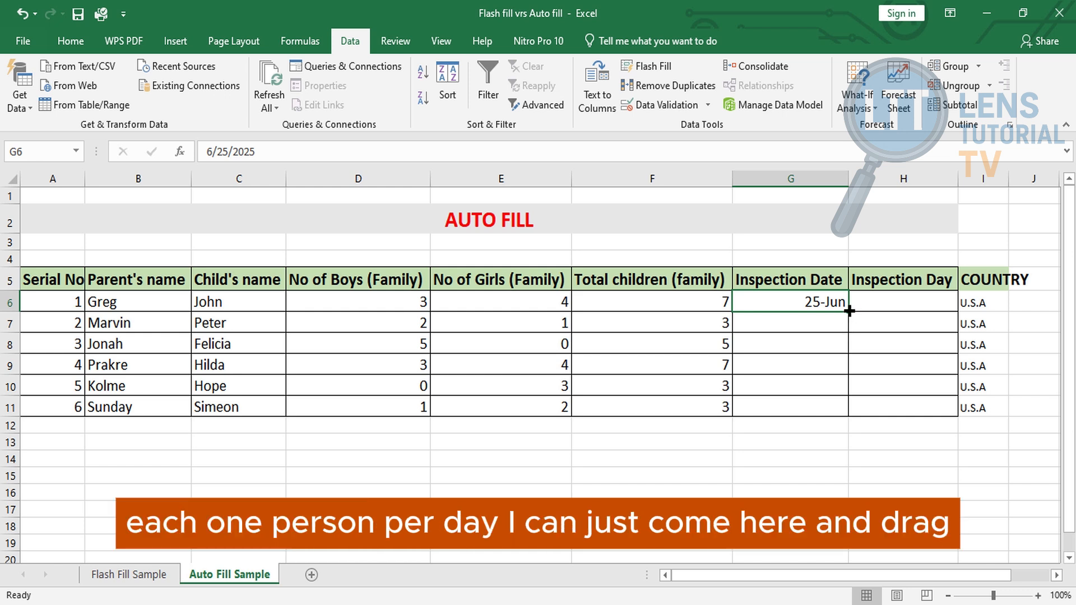
pyautogui.moveTo(849, 311); pyautogui.dragTo(848, 417)
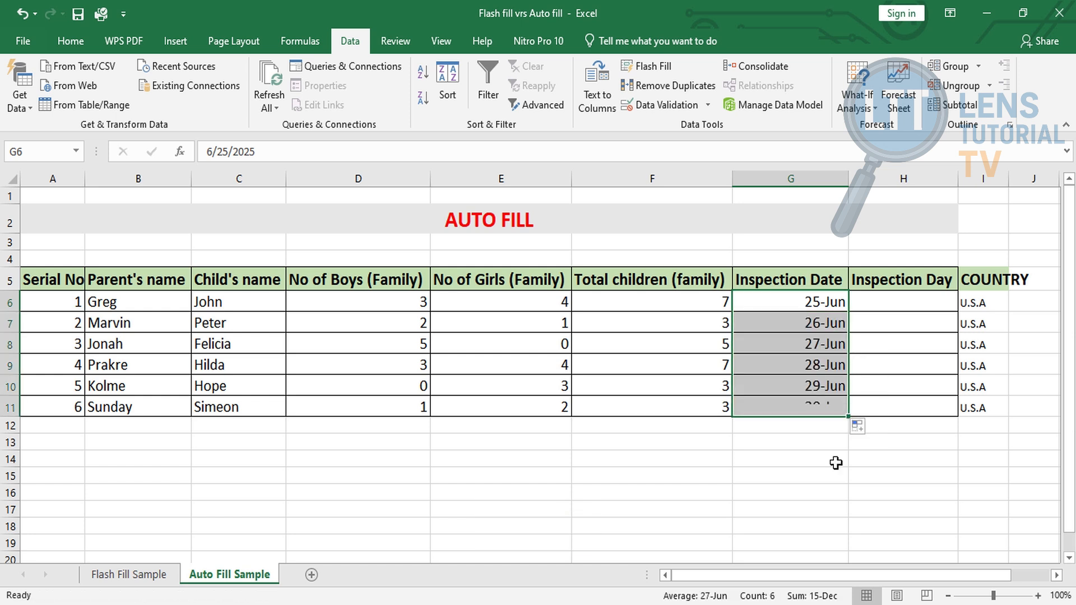
pyautogui.click(830, 488)
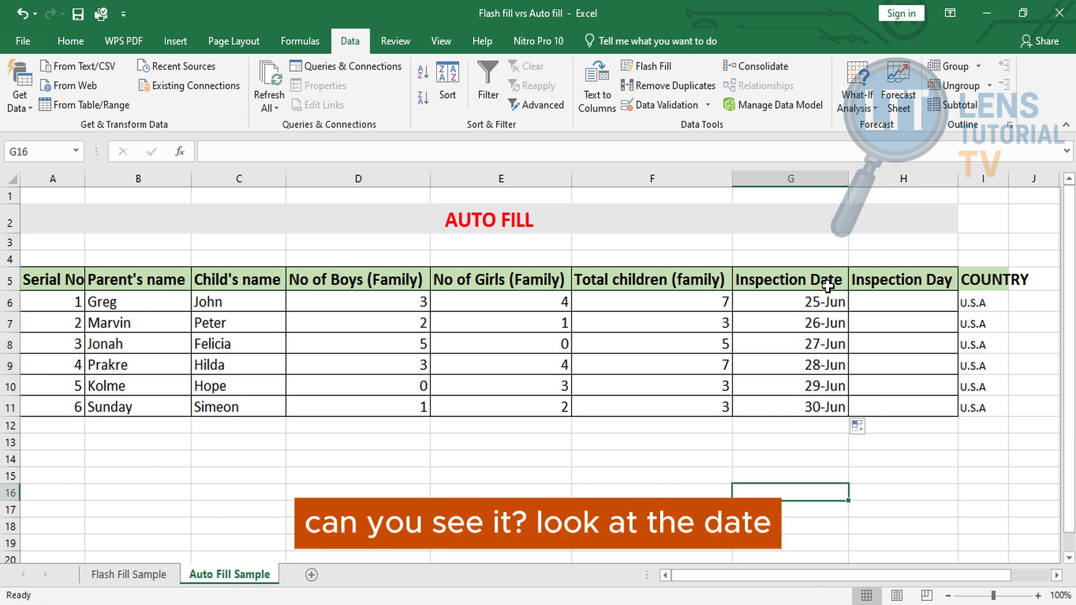
# Try extending the inspection date series from G11 into G12, and undo that extra fill.
pyautogui.click(820, 409)
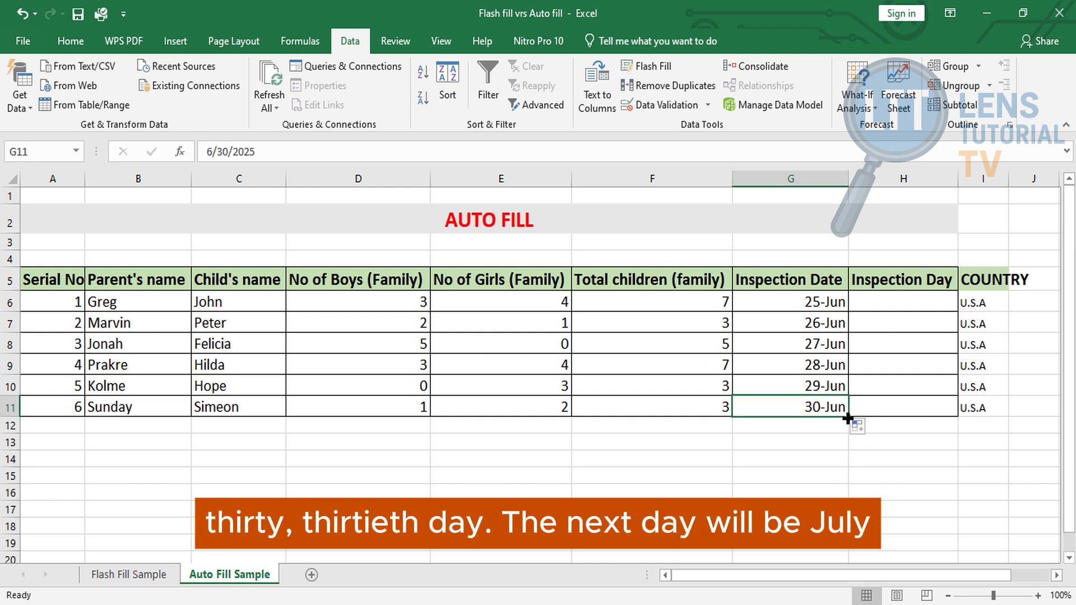
pyautogui.moveTo(847, 418); pyautogui.dragTo(847, 429)
pyautogui.click(831, 480)
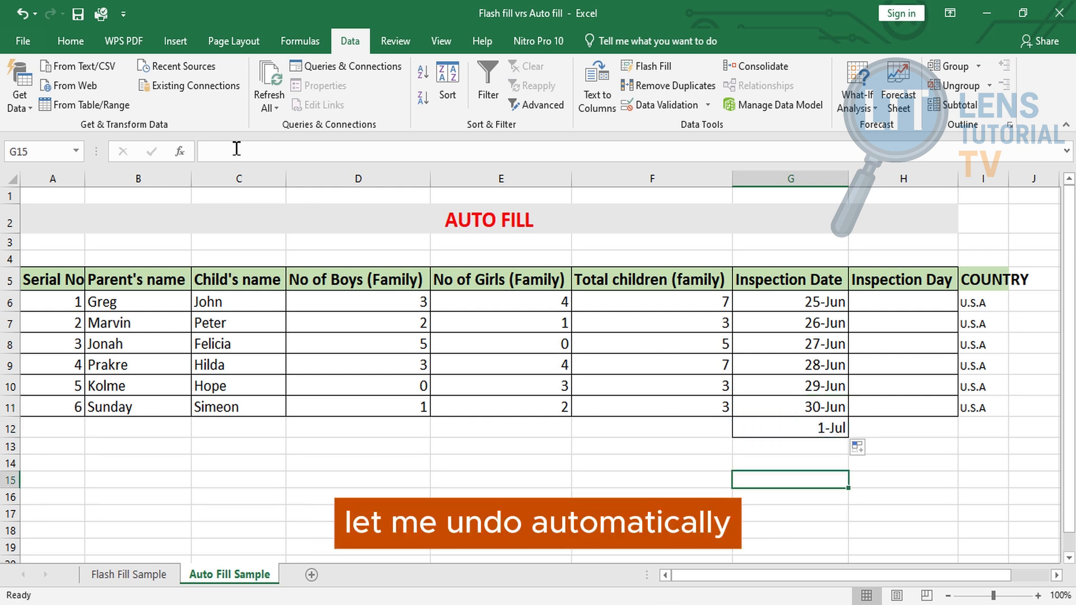
pyautogui.click(21, 13)
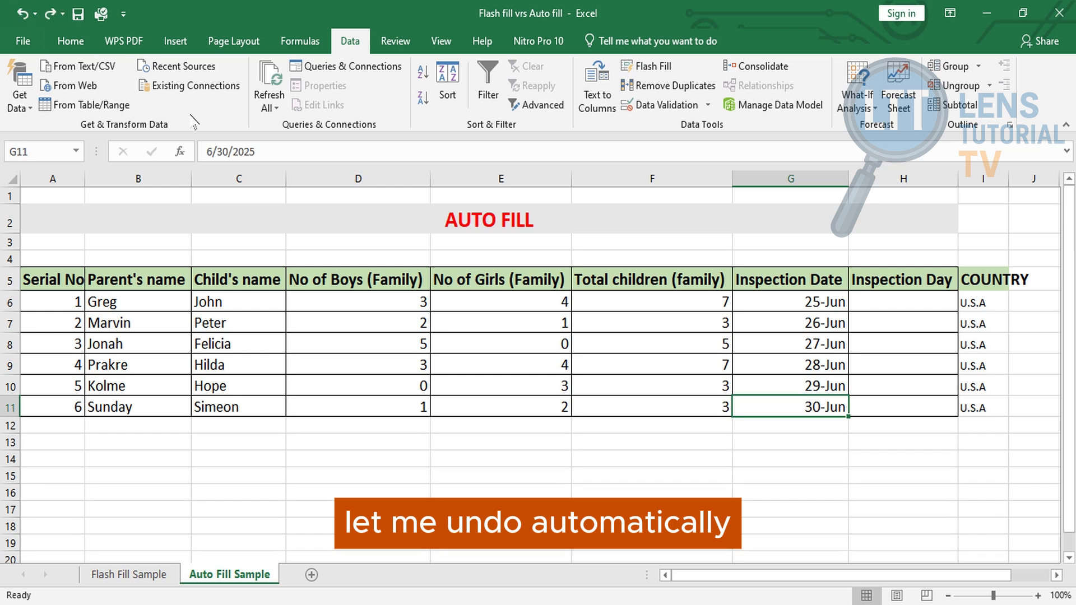
pyautogui.click(631, 482)
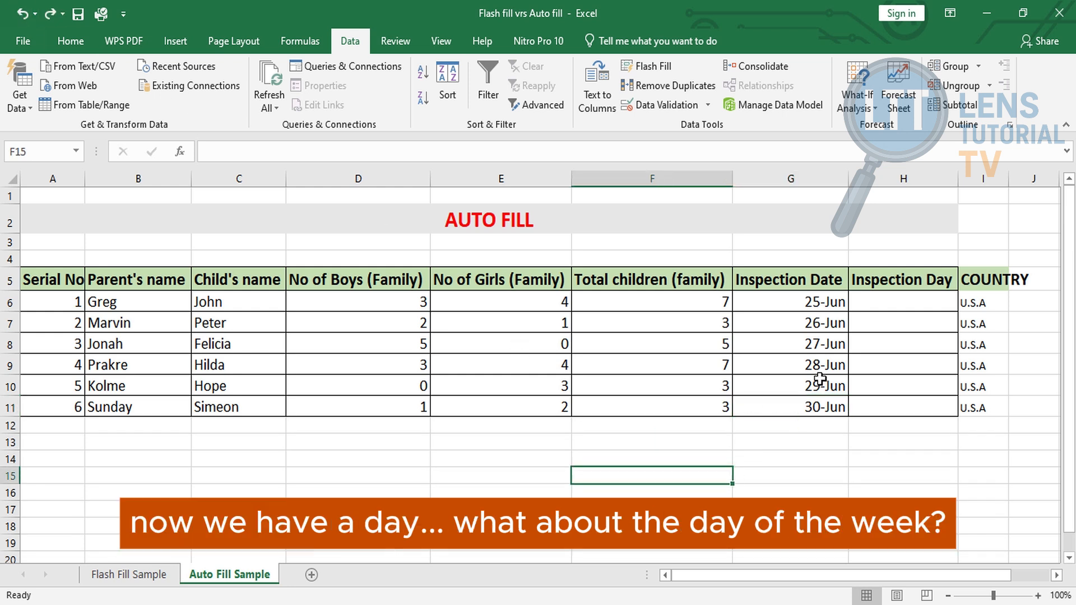
# Enter Wednesday as the first inspection day in cell H6.
pyautogui.click(896, 300)
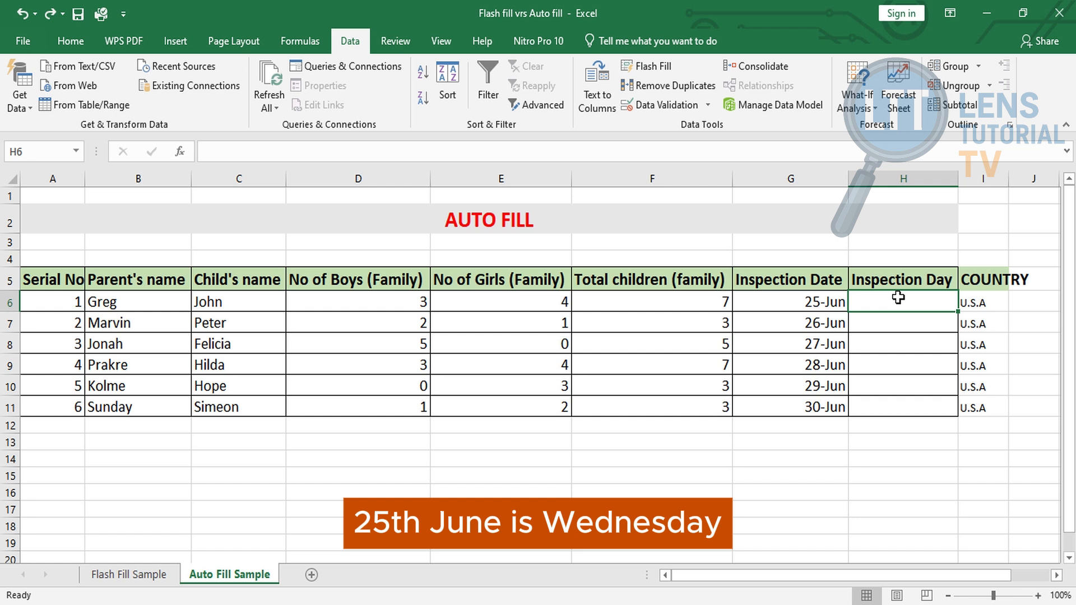
pyautogui.write('wednesday')
pyautogui.press('Return')
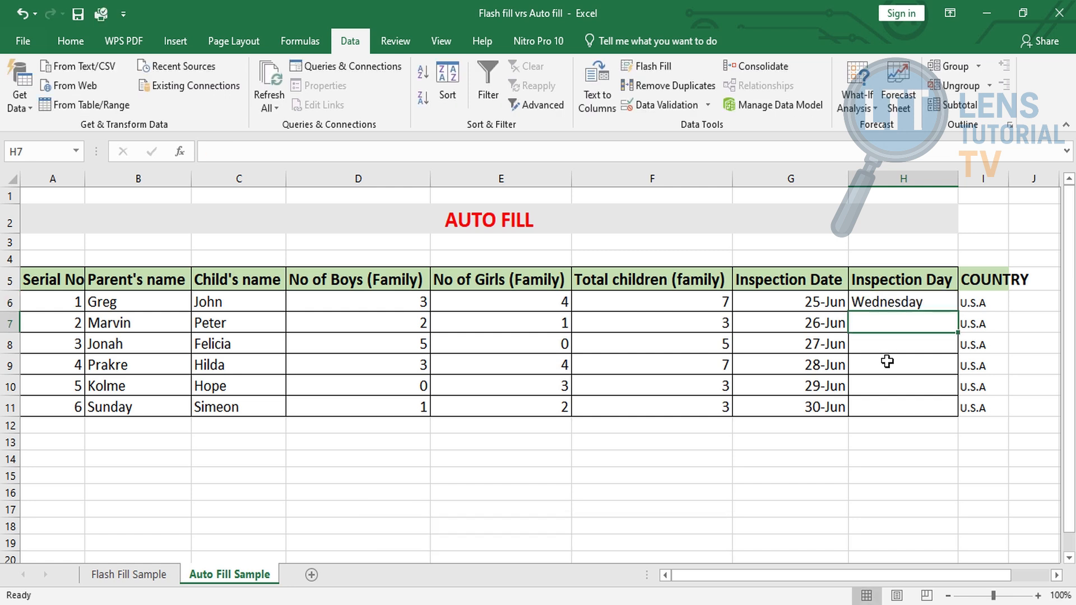
# AutoFill the inspection day from H6 down to H11 as consecutive weekdays.
pyautogui.click(887, 361)
pyautogui.click(929, 298)
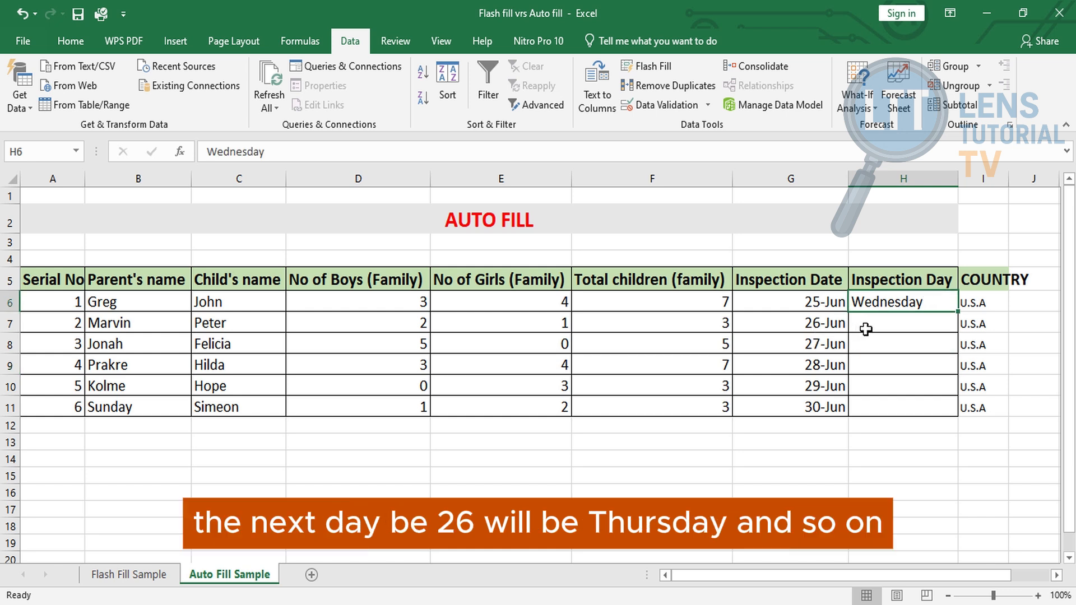
pyautogui.click(922, 342)
pyautogui.click(922, 300)
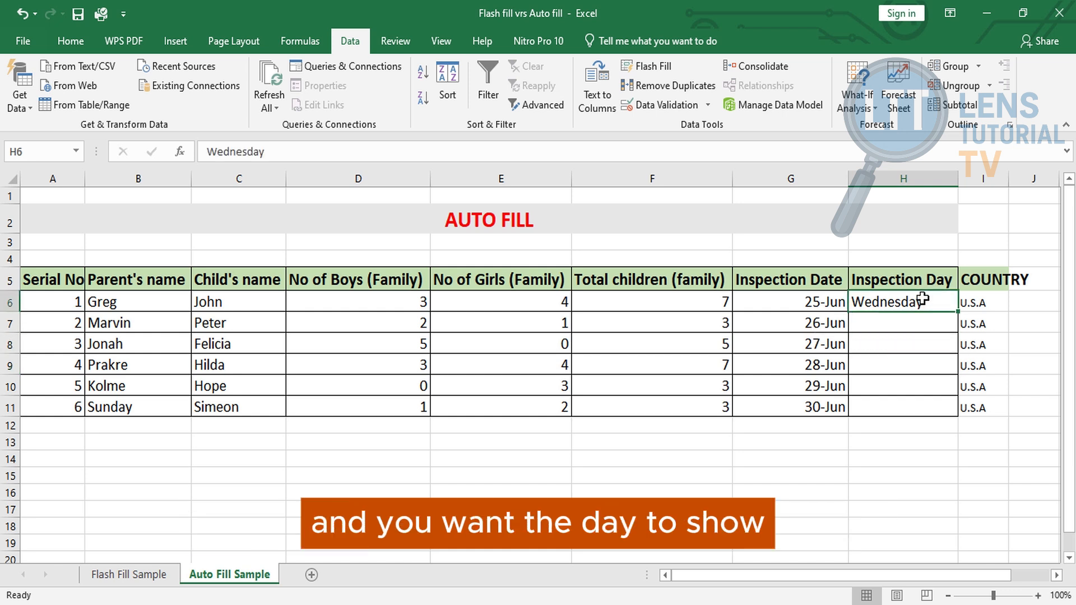
pyautogui.moveTo(957, 310); pyautogui.dragTo(953, 414)
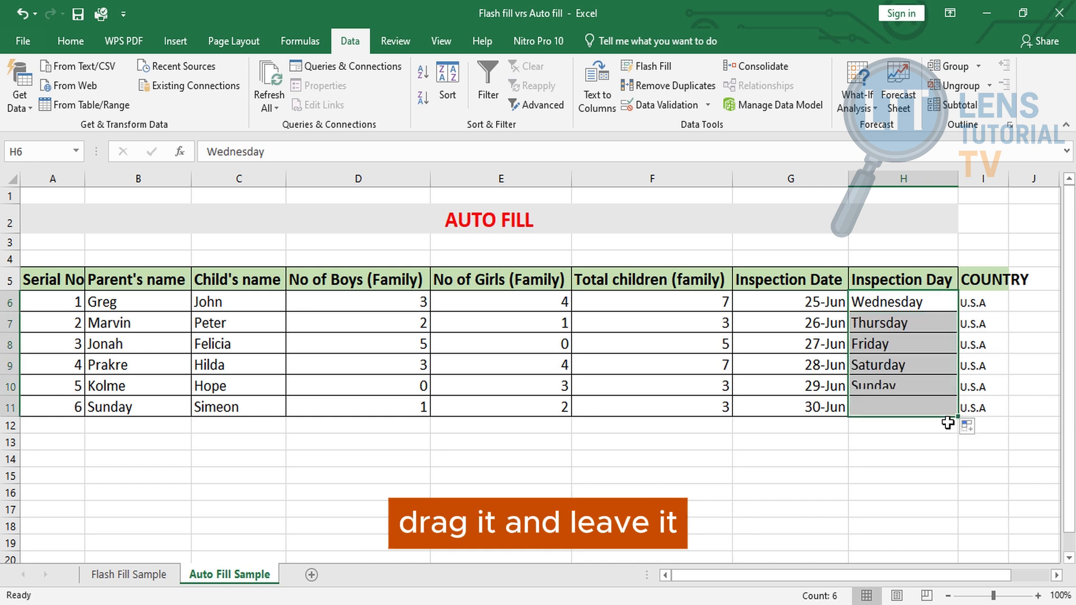
pyautogui.click(903, 493)
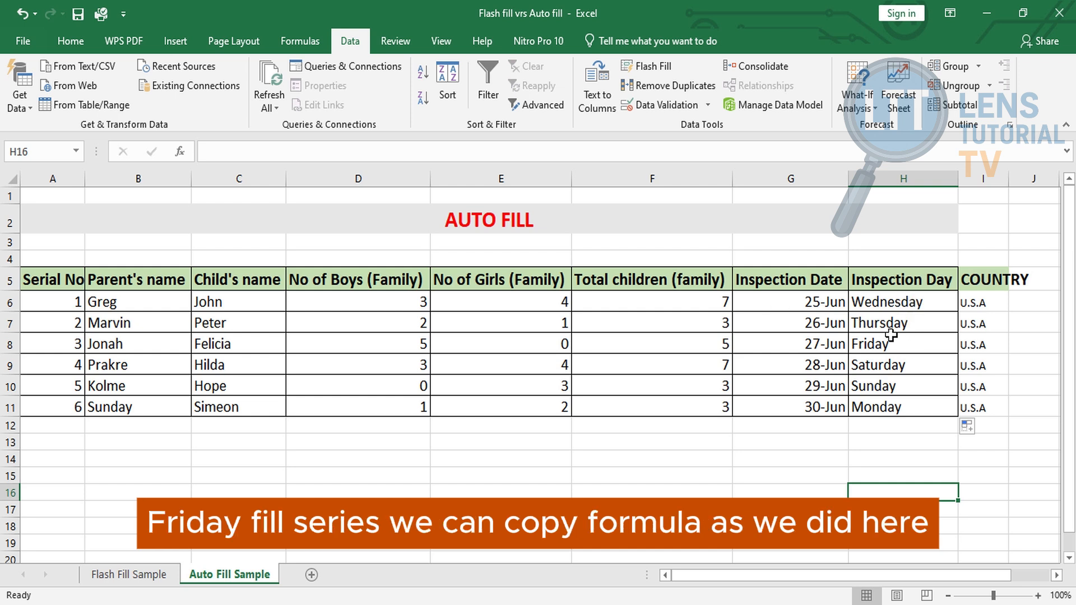
# Apply the Long Date number format to the inspection date in cell G6.
pyautogui.click(680, 302)
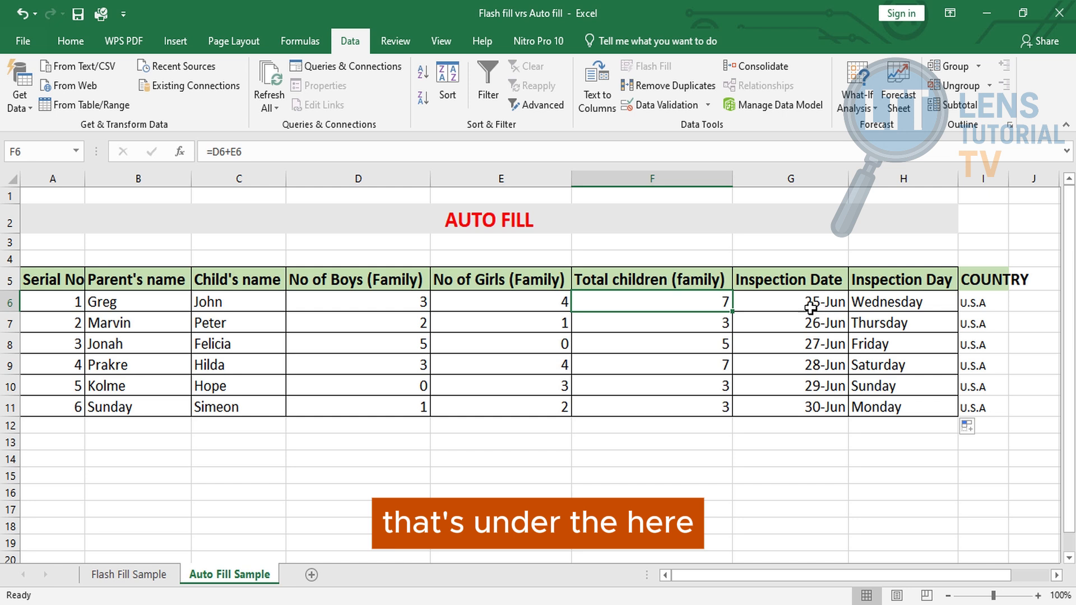
pyautogui.click(810, 300)
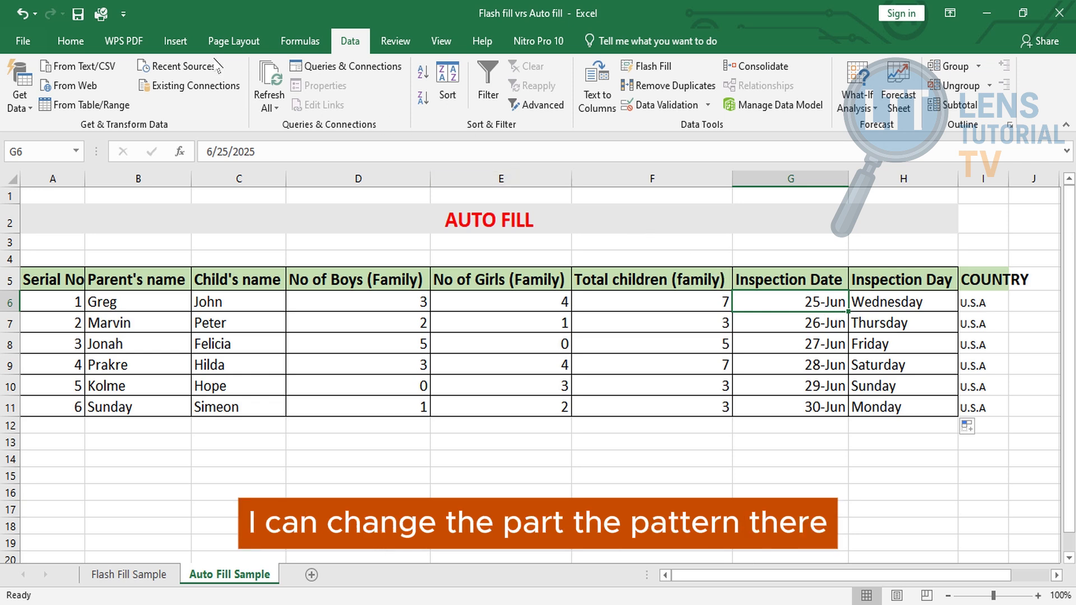
pyautogui.click(70, 41)
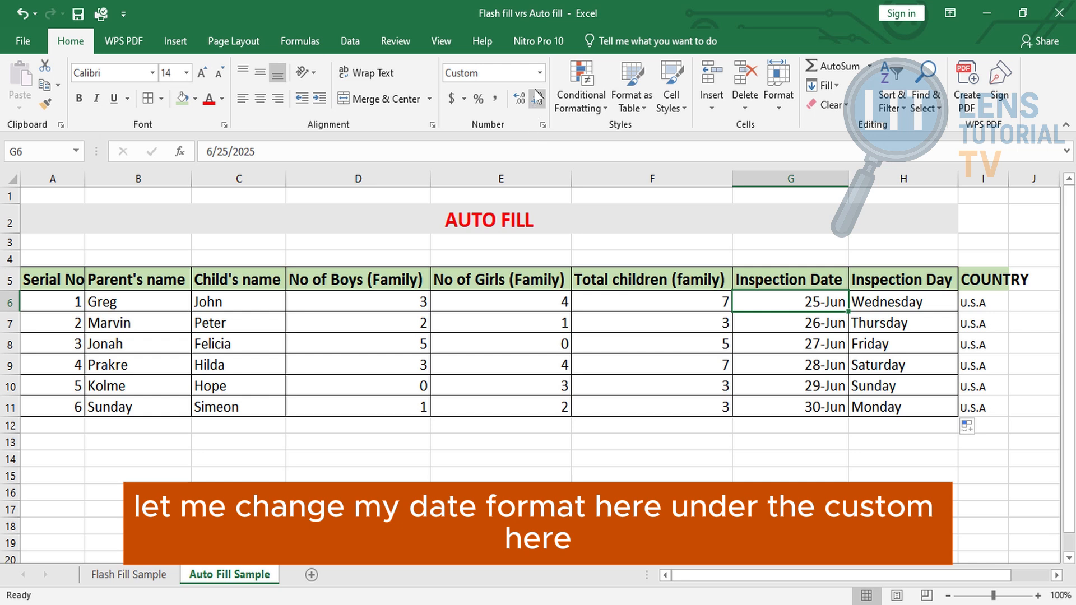
pyautogui.click(539, 73)
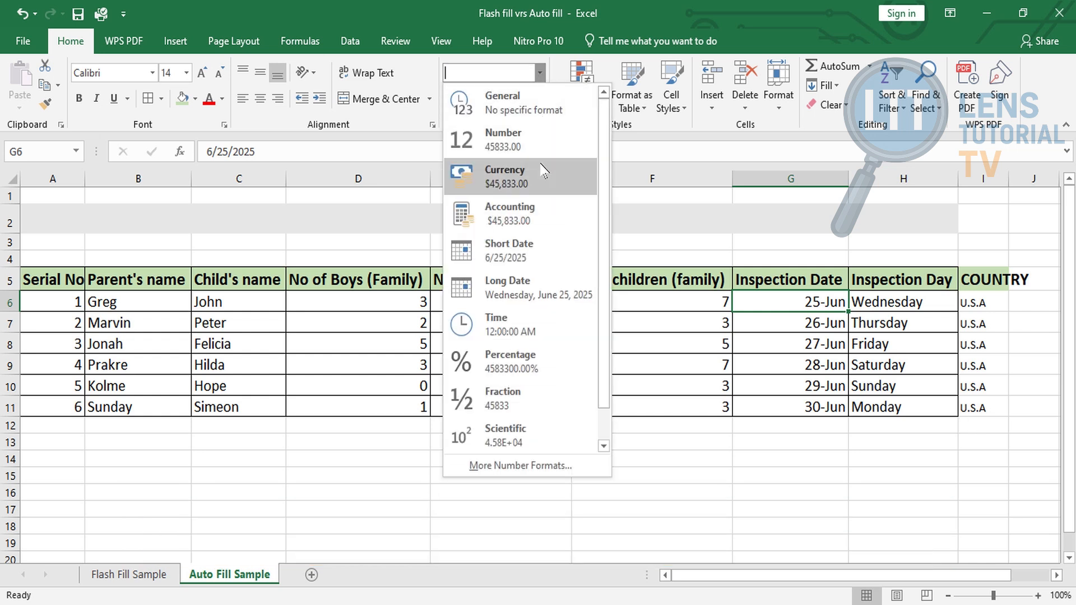
pyautogui.click(543, 295)
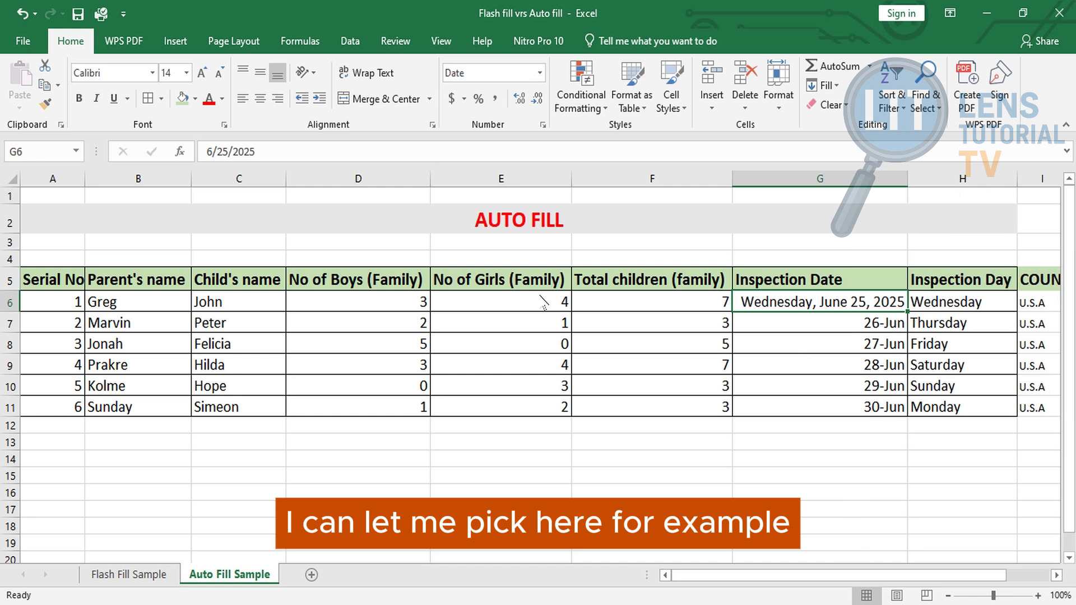
# Clear the inspection dates in G7:G11 and AutoFill them again from the long-format date in G6.
pyautogui.click(751, 460)
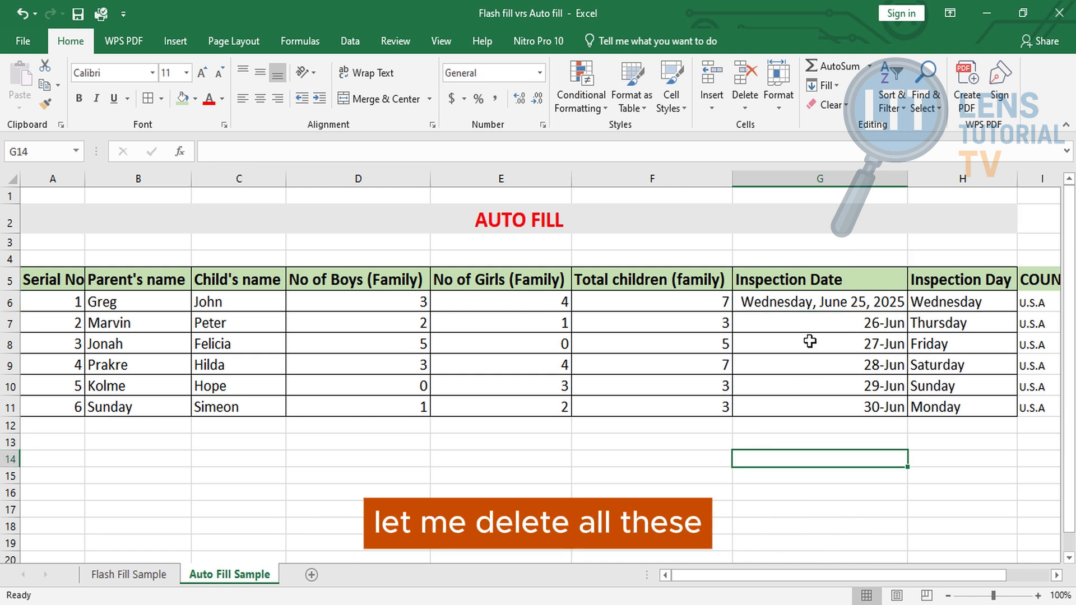
pyautogui.moveTo(809, 321); pyautogui.dragTo(813, 404)
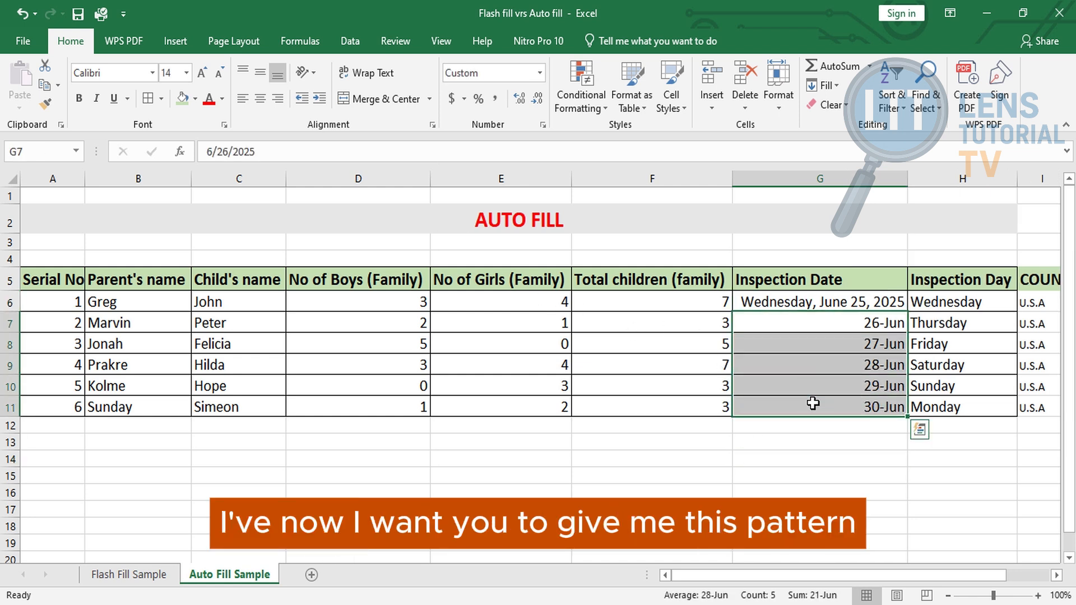
pyautogui.press('Delete')
pyautogui.click(812, 509)
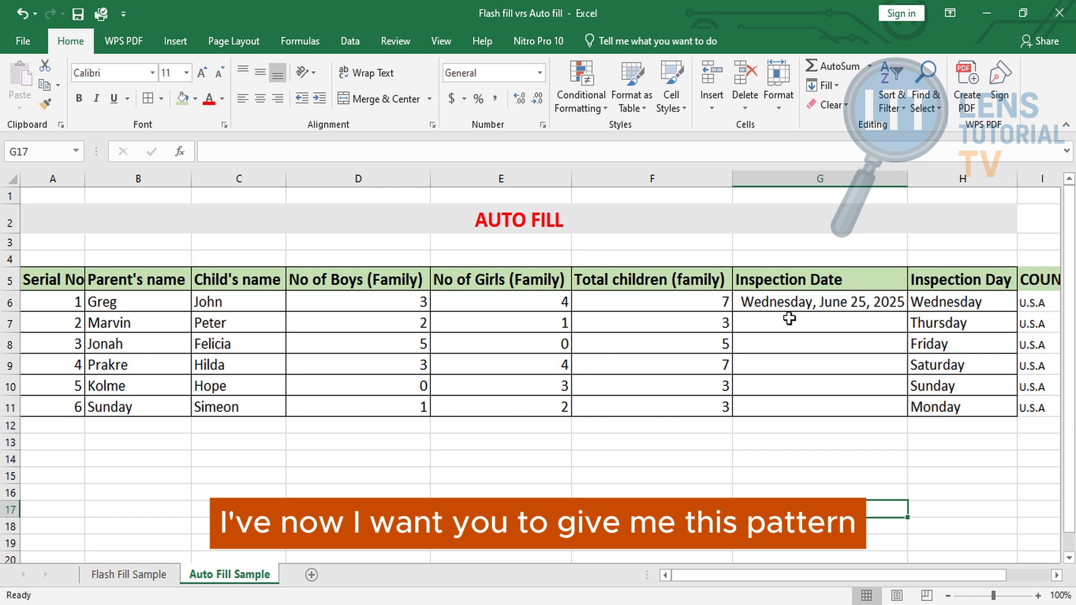
pyautogui.click(887, 302)
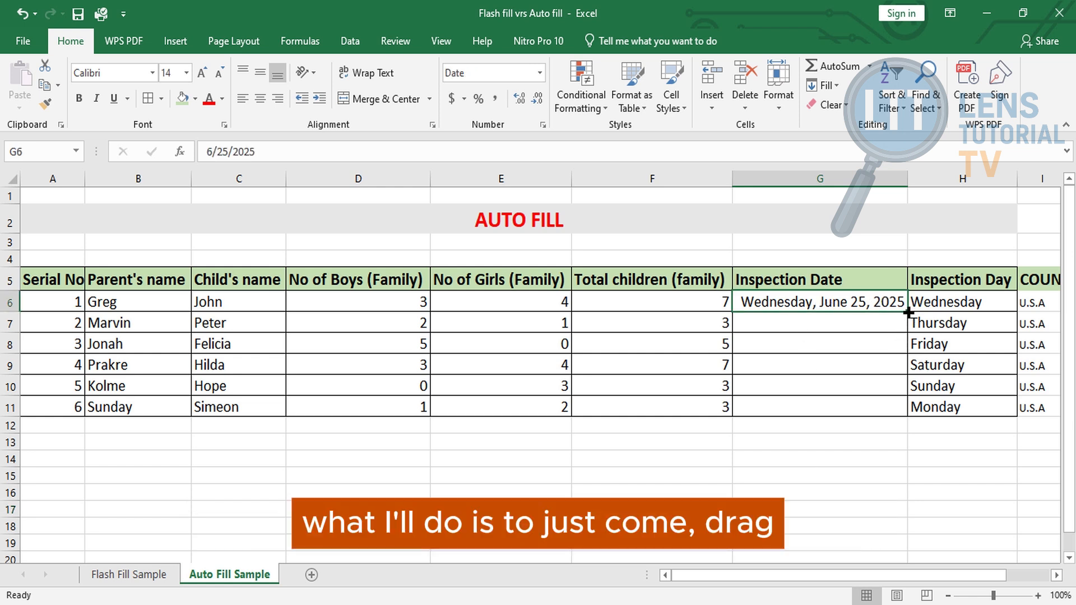
pyautogui.moveTo(908, 313); pyautogui.dragTo(905, 415)
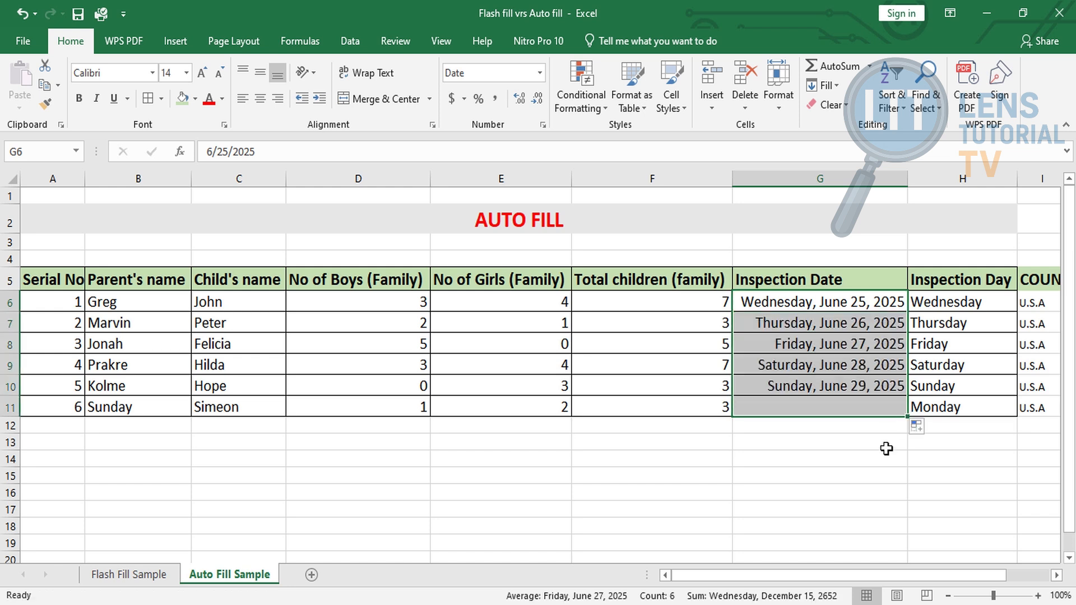
pyautogui.click(873, 493)
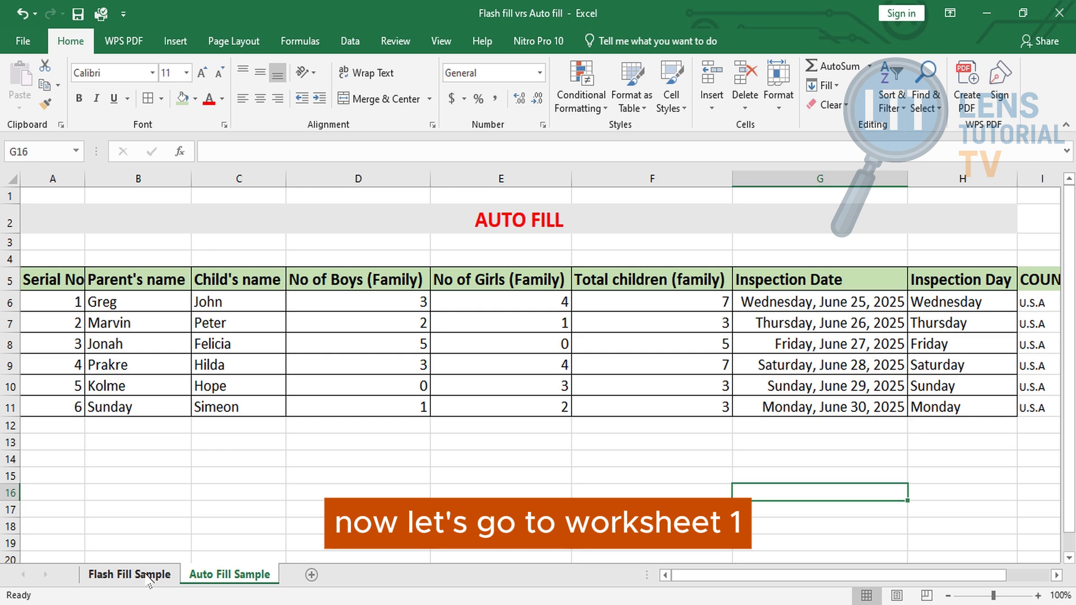
# Switch to the Flash Fill Sample sheet and set its tab color to the blue theme color.
pyautogui.click(148, 577)
pyautogui.click(216, 576)
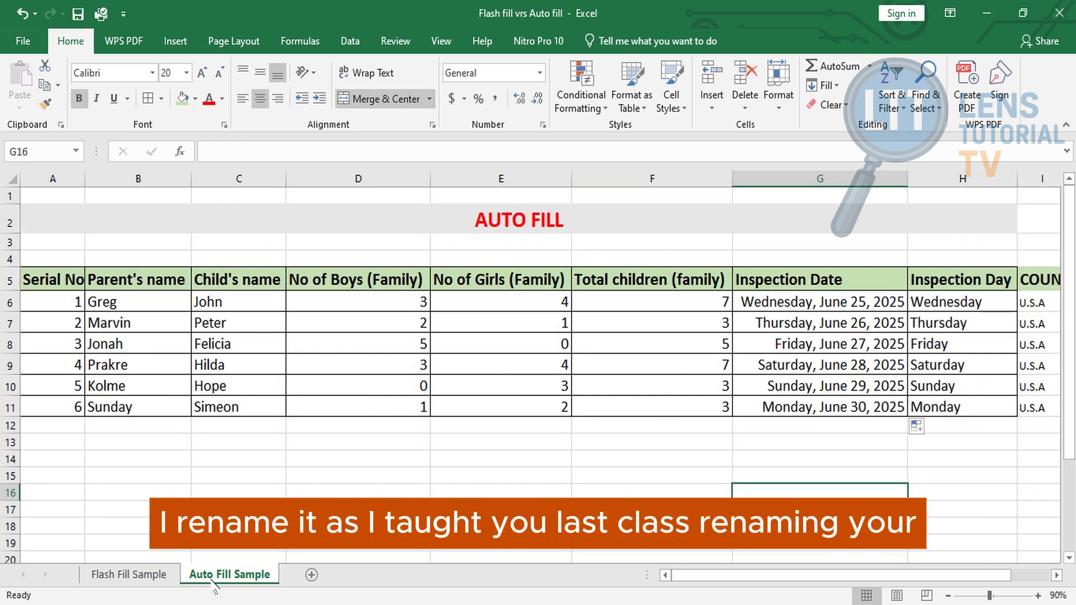
pyautogui.click(148, 579)
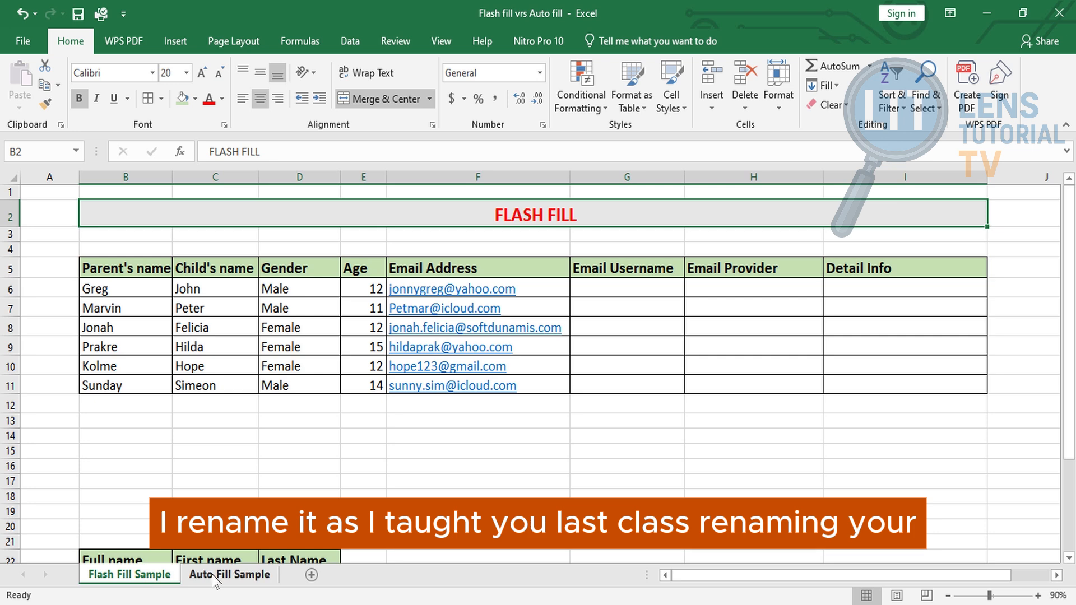
pyautogui.click(227, 575)
pyautogui.click(166, 577)
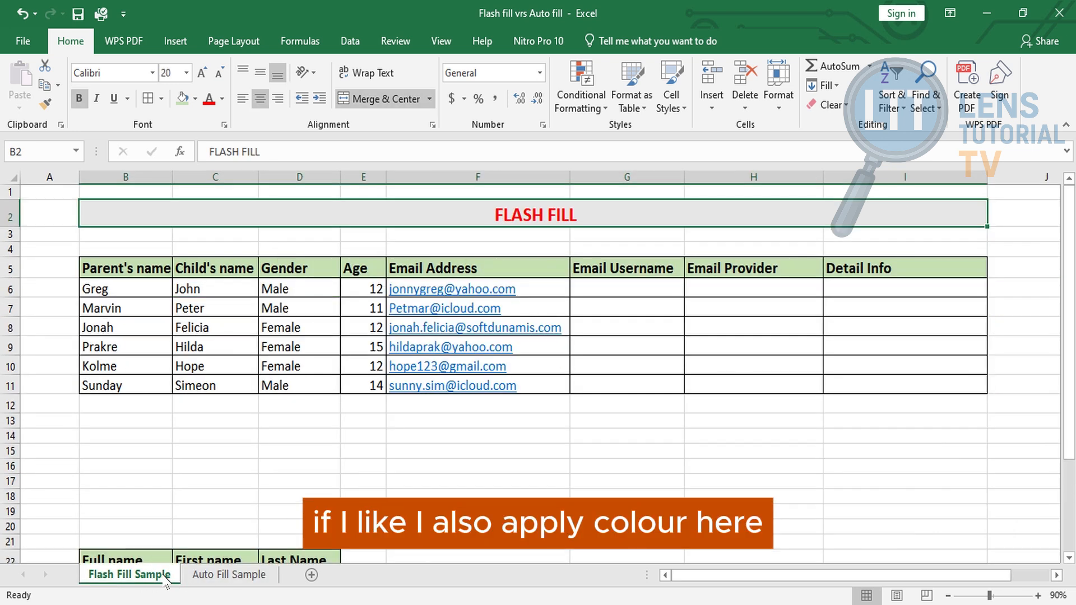
pyautogui.click(224, 574)
pyautogui.click(148, 578)
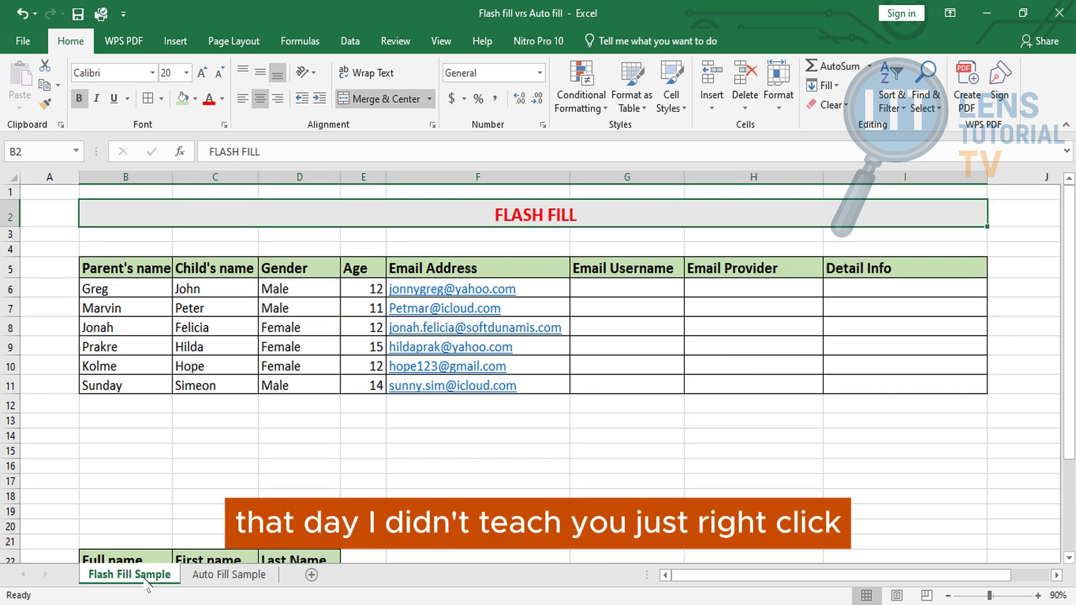
pyautogui.rightClick(148, 580)
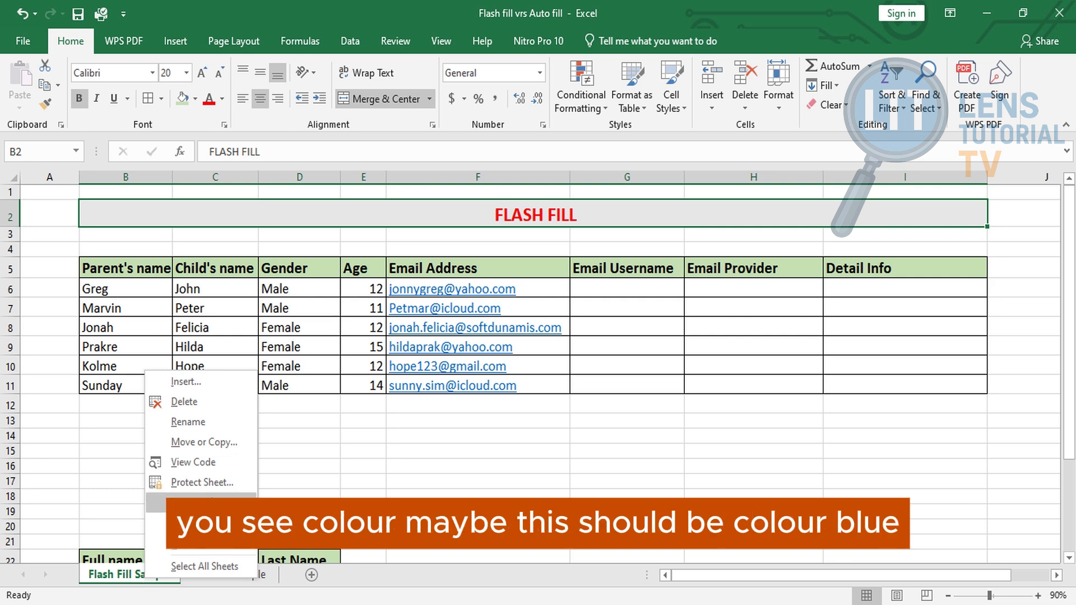
pyautogui.moveTo(190, 502)
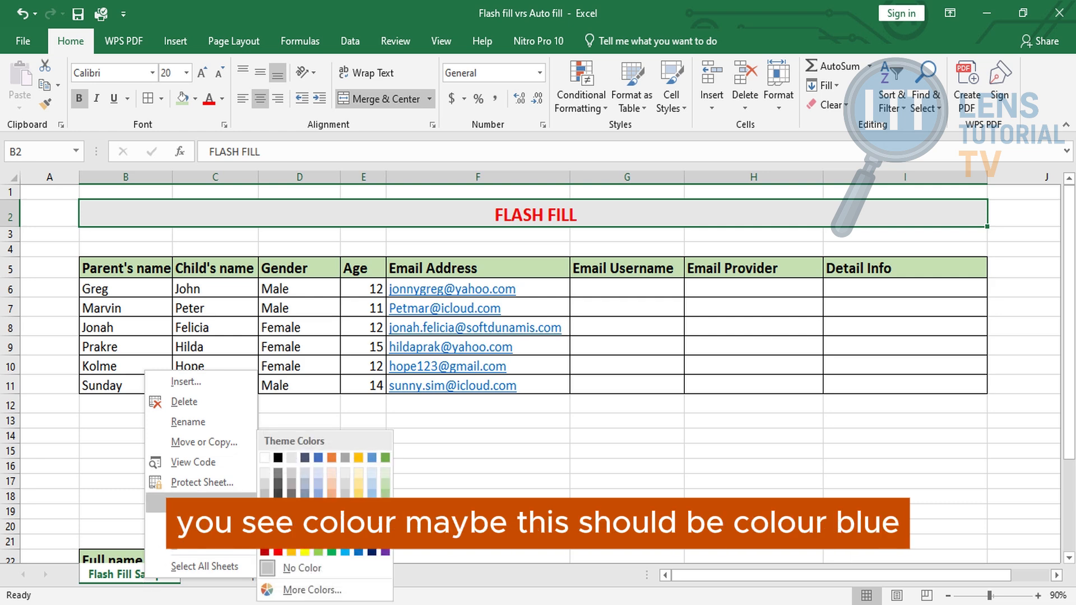
pyautogui.click(317, 460)
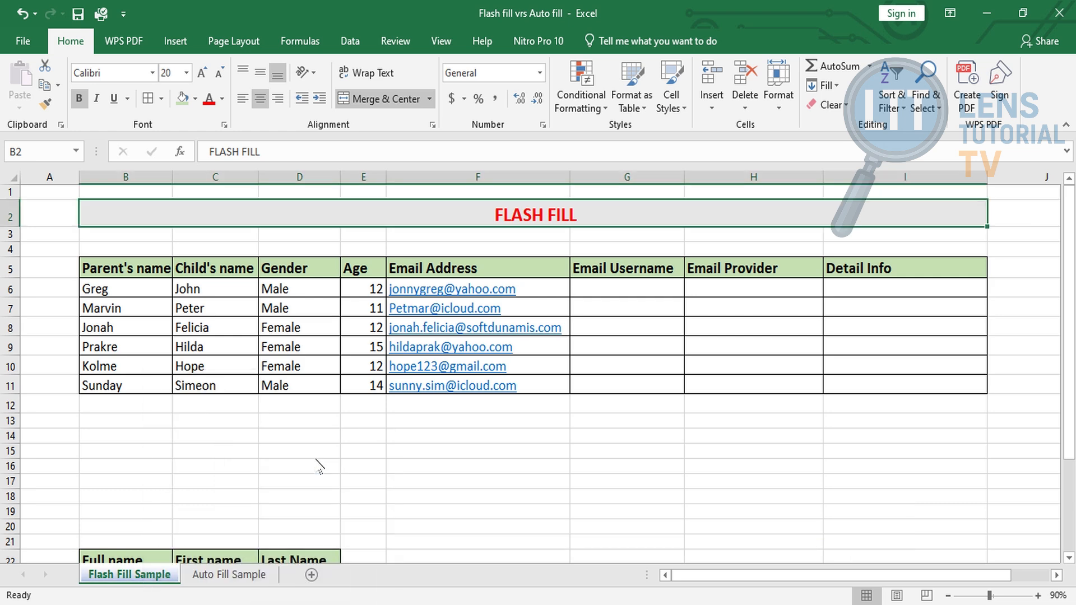
# Set the tab color of the Auto Fill Sample sheet to the gold theme color.
pyautogui.click(235, 583)
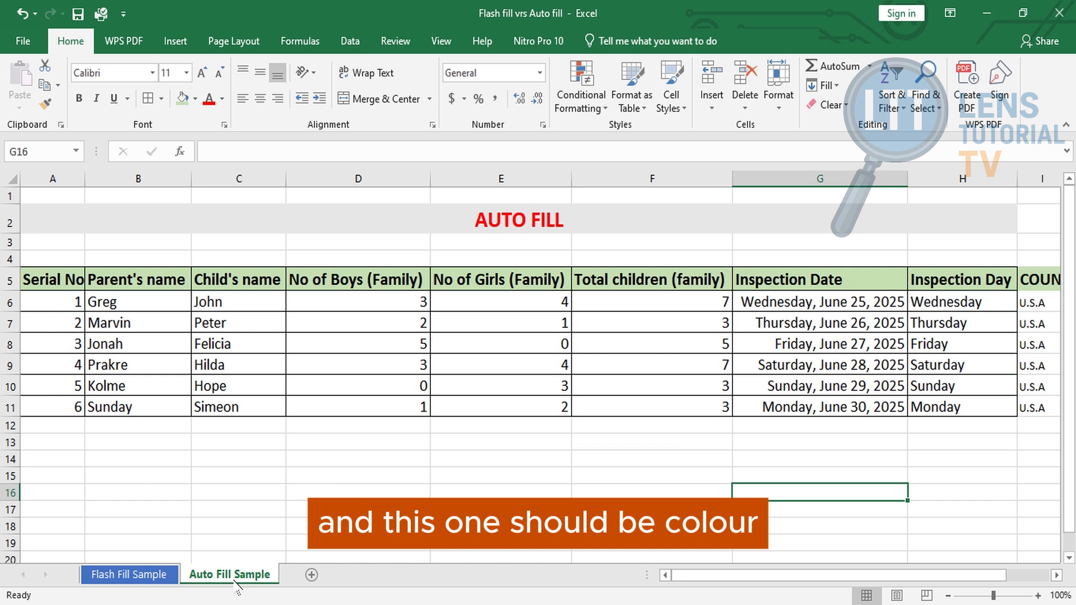
pyautogui.rightClick(235, 583)
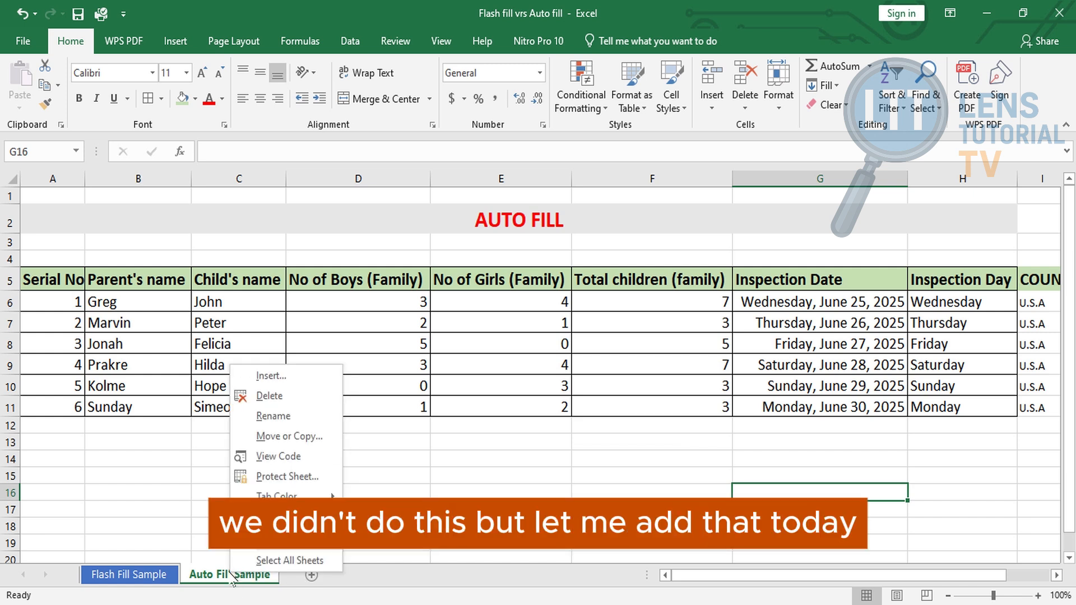
pyautogui.moveTo(292, 496)
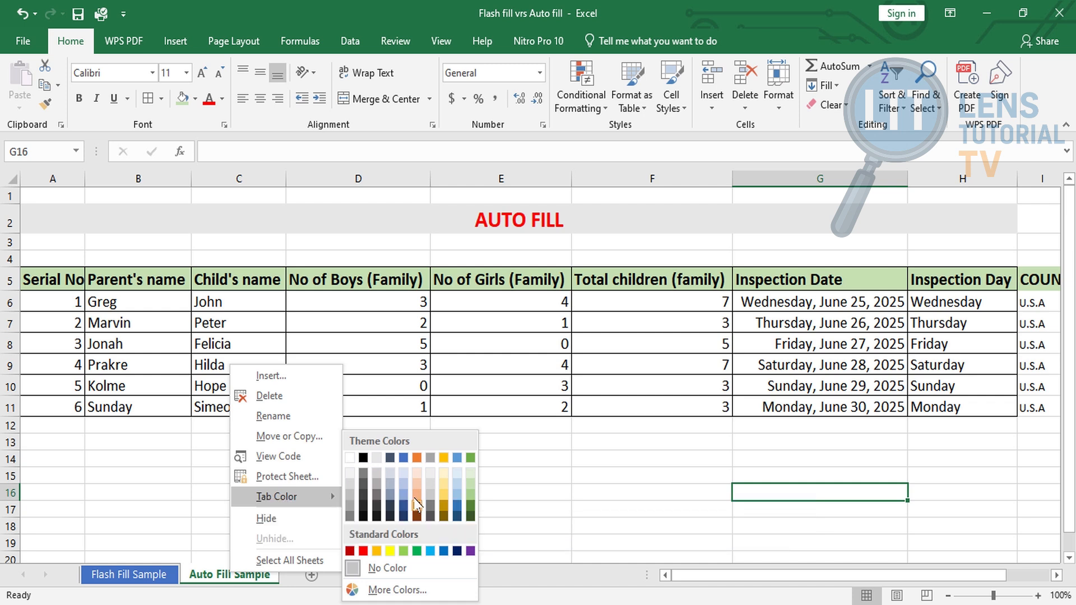
pyautogui.click(443, 459)
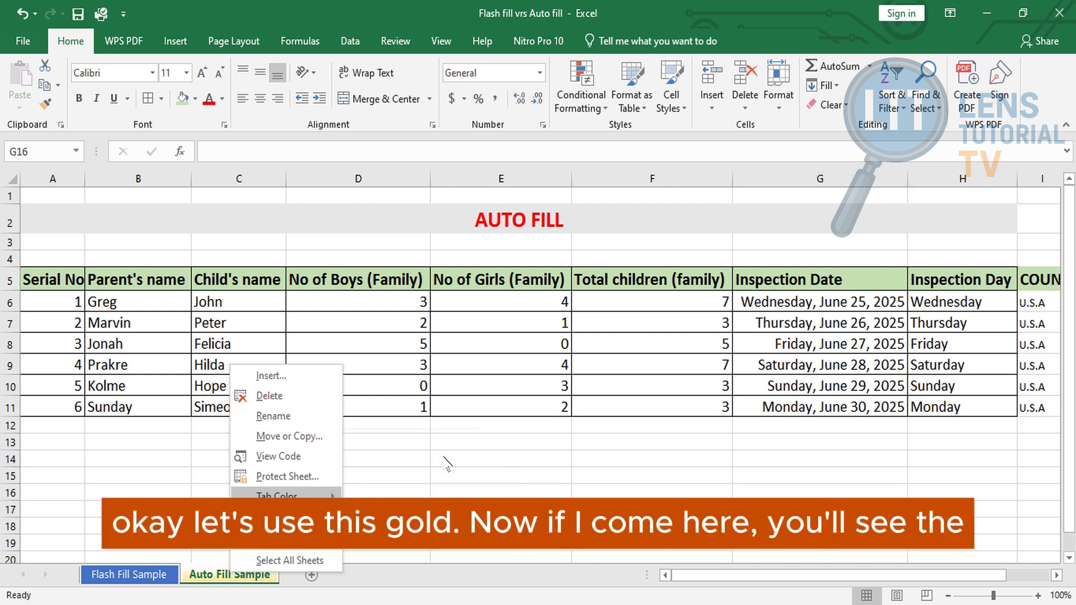
# Compare the tab colors by switching between the two sheets, finishing on the Flash Fill Sample sheet.
pyautogui.click(159, 577)
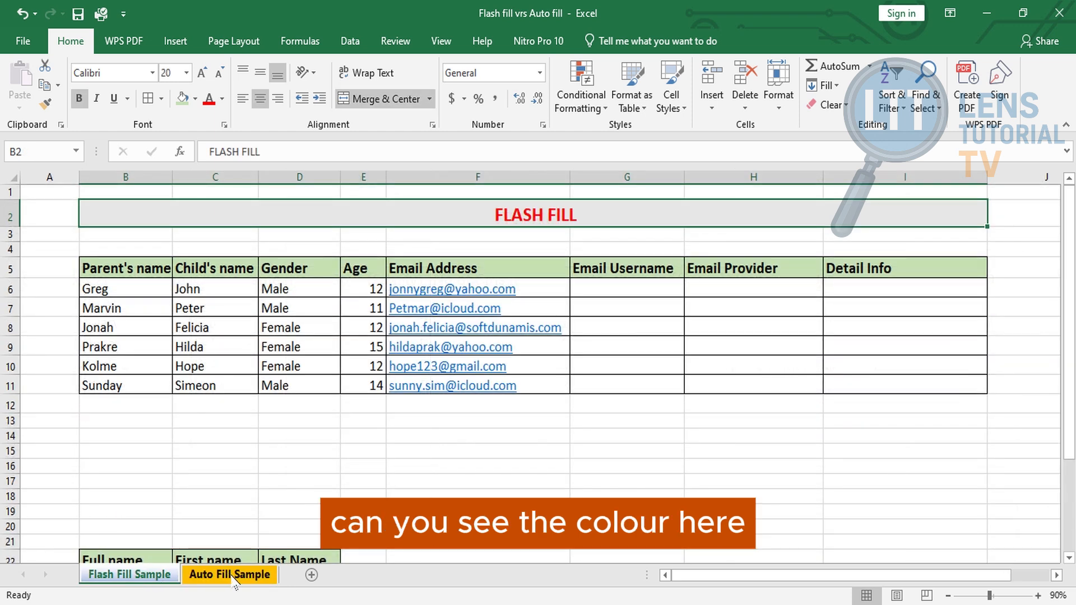
pyautogui.click(236, 580)
pyautogui.click(144, 581)
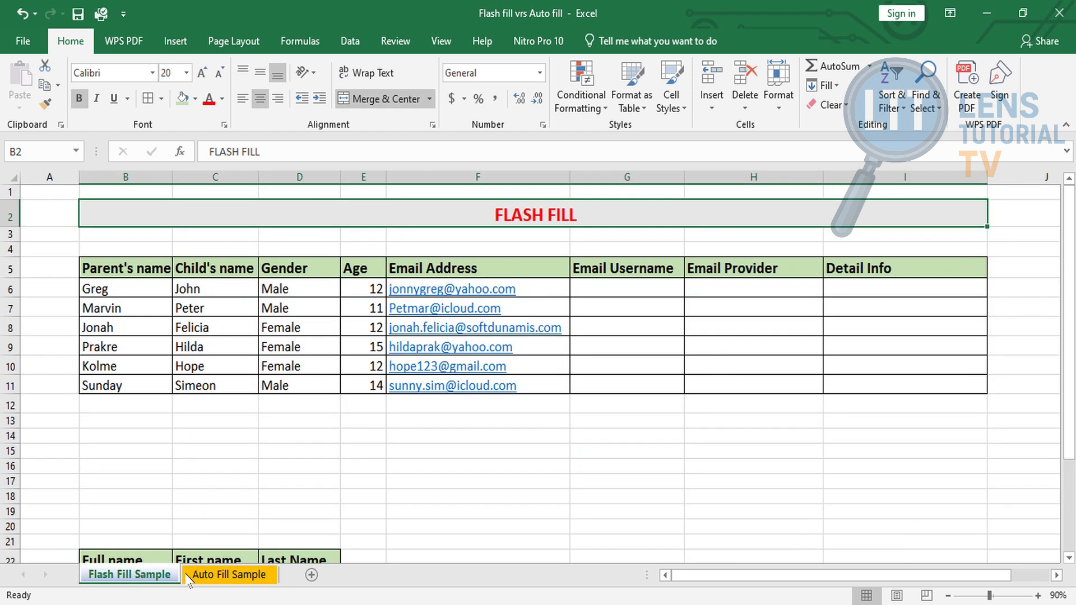
pyautogui.click(190, 580)
pyautogui.click(147, 578)
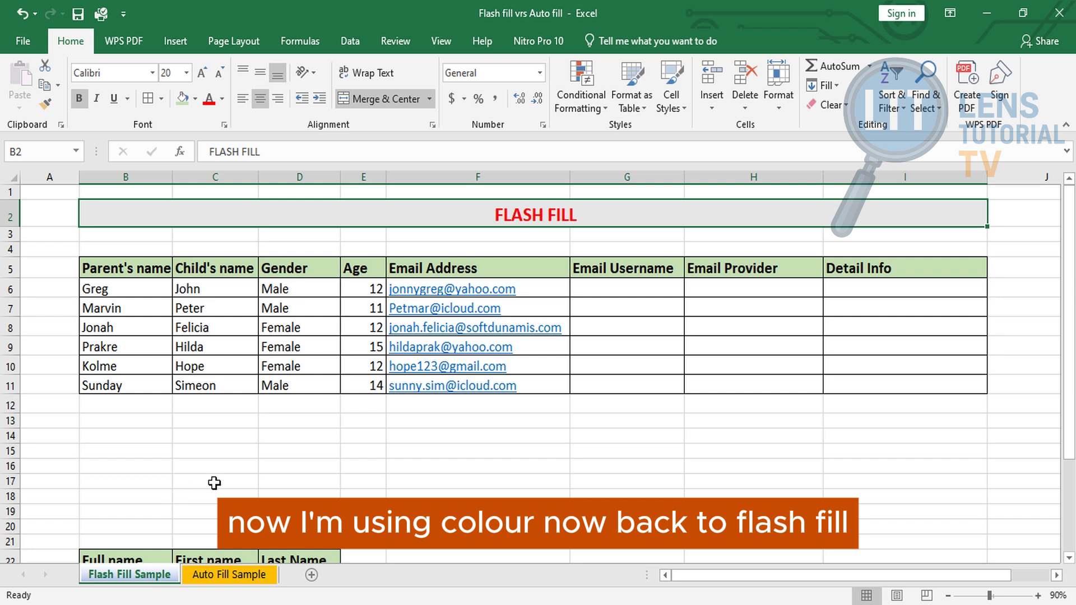
pyautogui.click(264, 456)
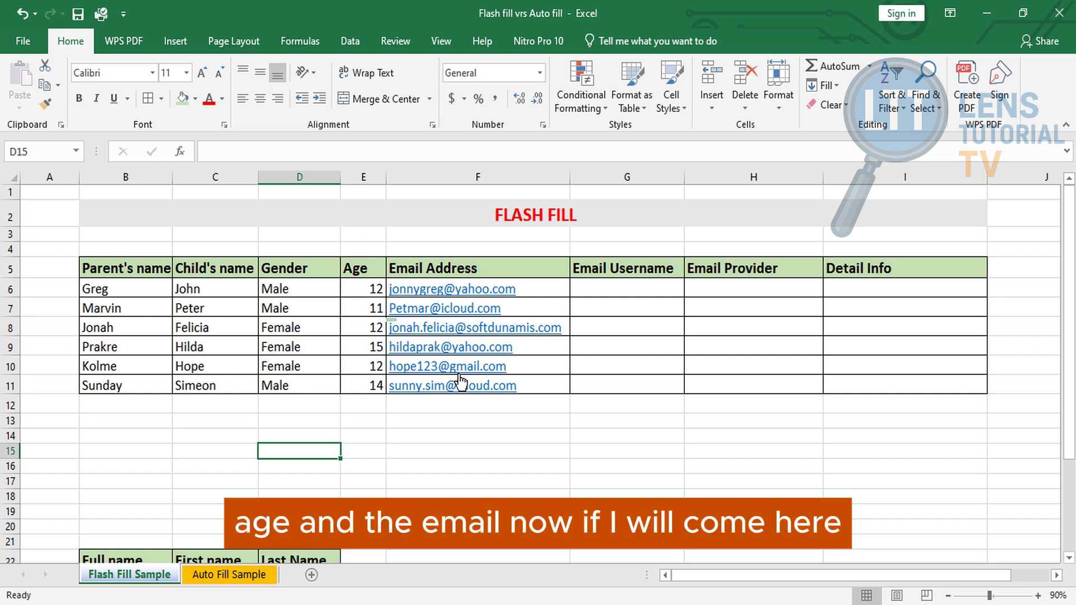
# Copy only the username part of the first email address in F6 and paste it into G6 under Email Username.
pyautogui.click(612, 290)
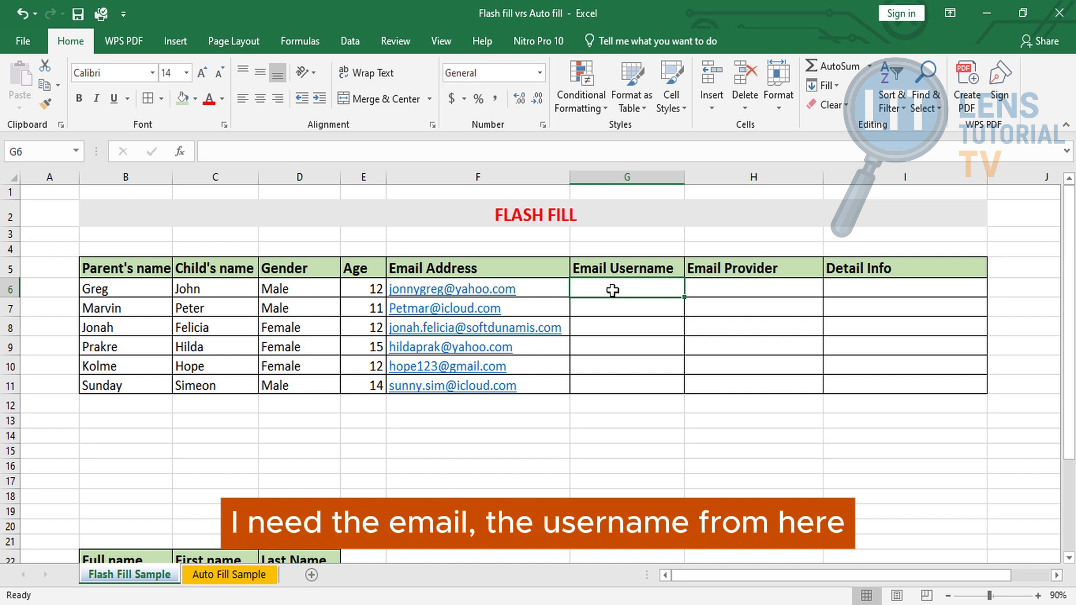
pyautogui.click(538, 289)
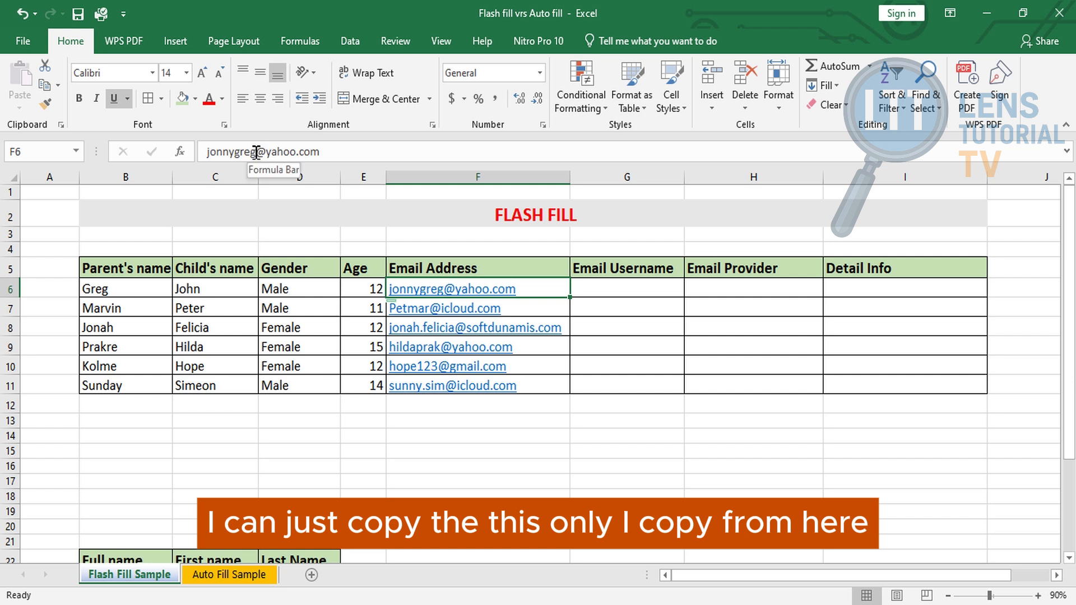
pyautogui.moveTo(256, 151); pyautogui.dragTo(214, 151)
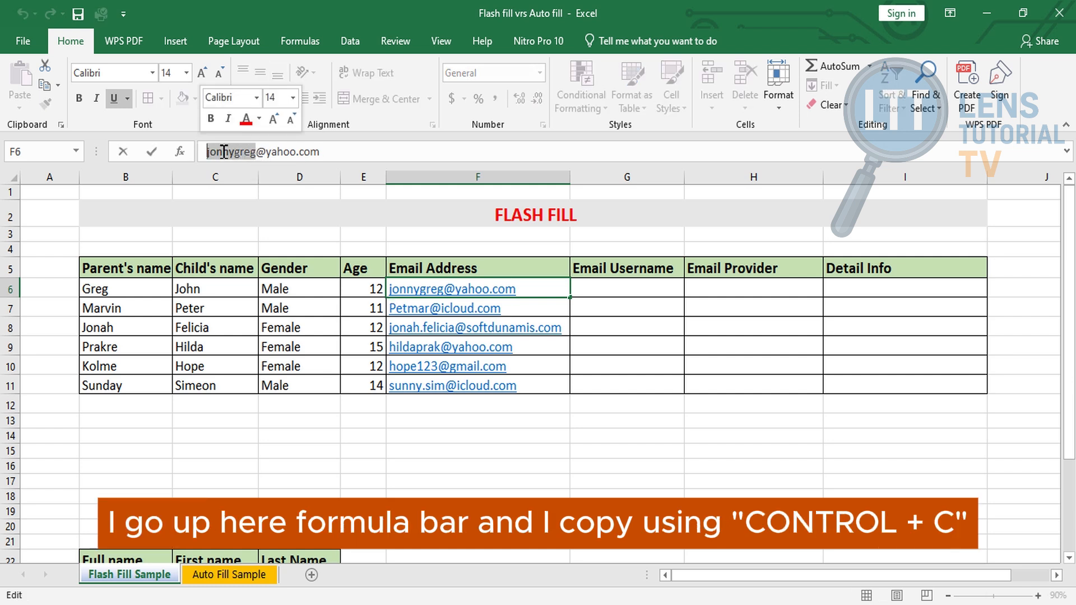
pyautogui.hotkey('ctrl', 'c')
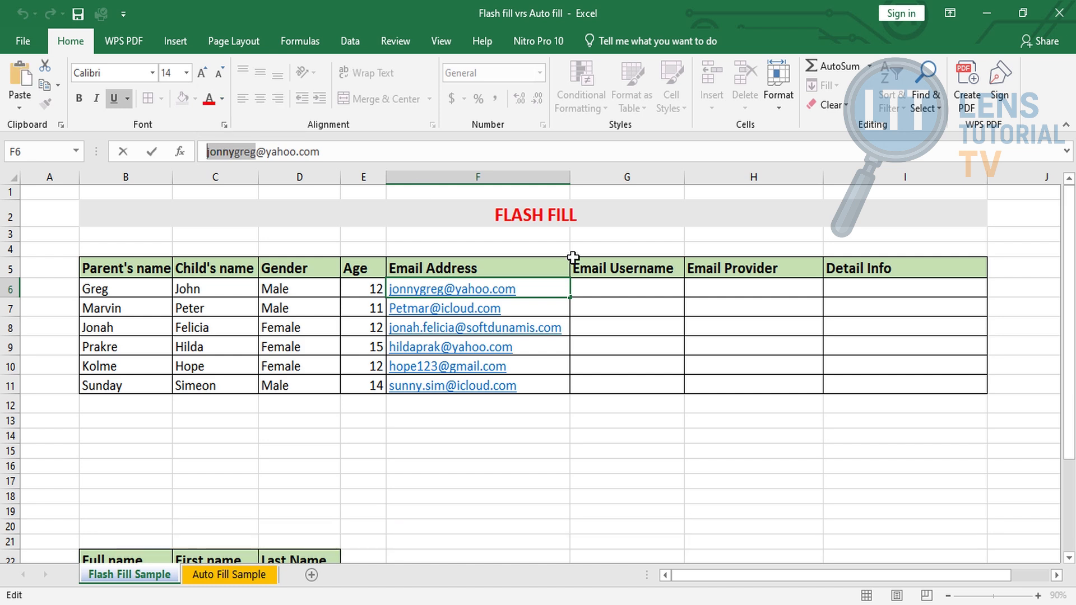
pyautogui.click(626, 289)
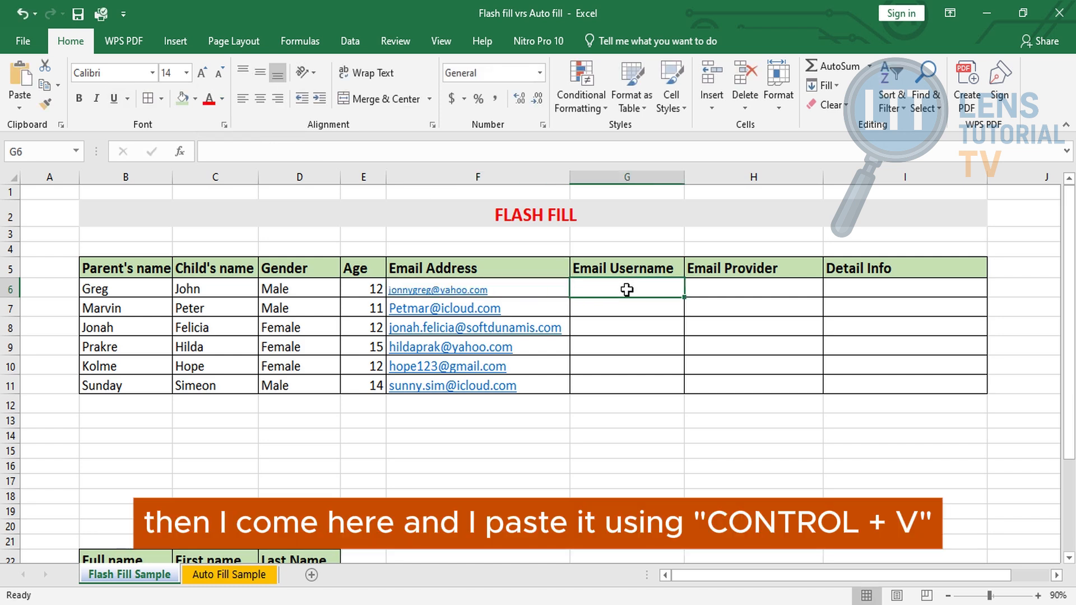
pyautogui.hotkey('ctrl', 'v')
pyautogui.click(643, 329)
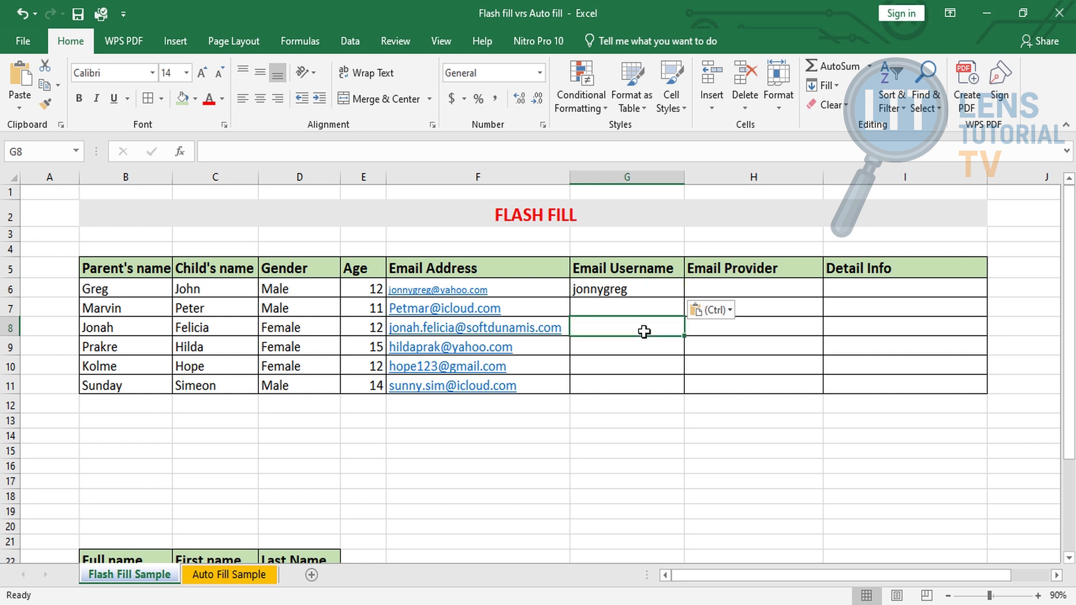
# Flash Fill the rest of the Email Username column, G7:G11, from the example in G6.
pyautogui.click(638, 288)
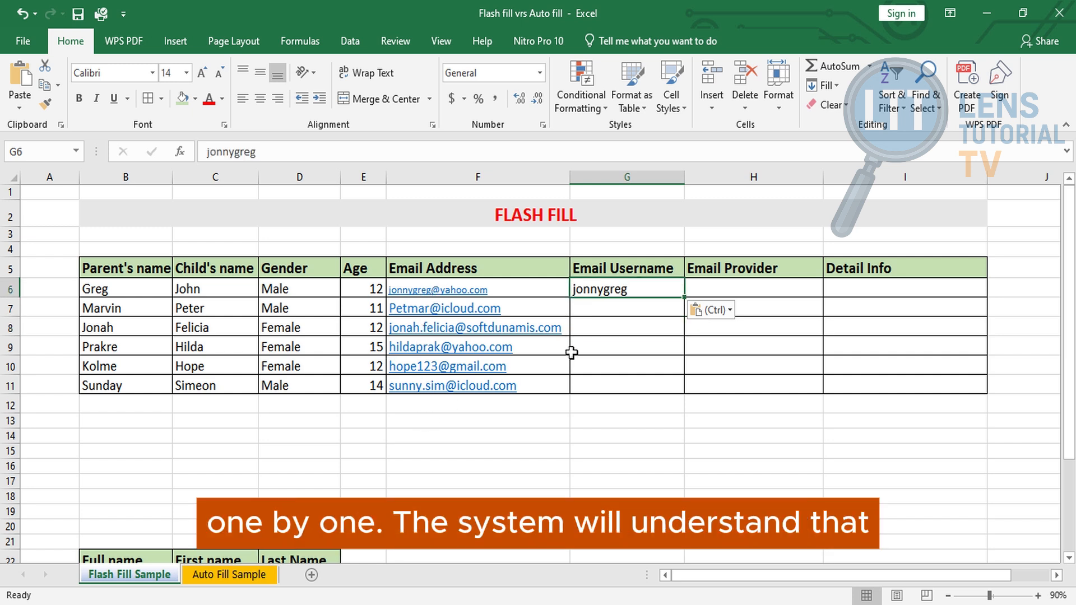
pyautogui.click(622, 308)
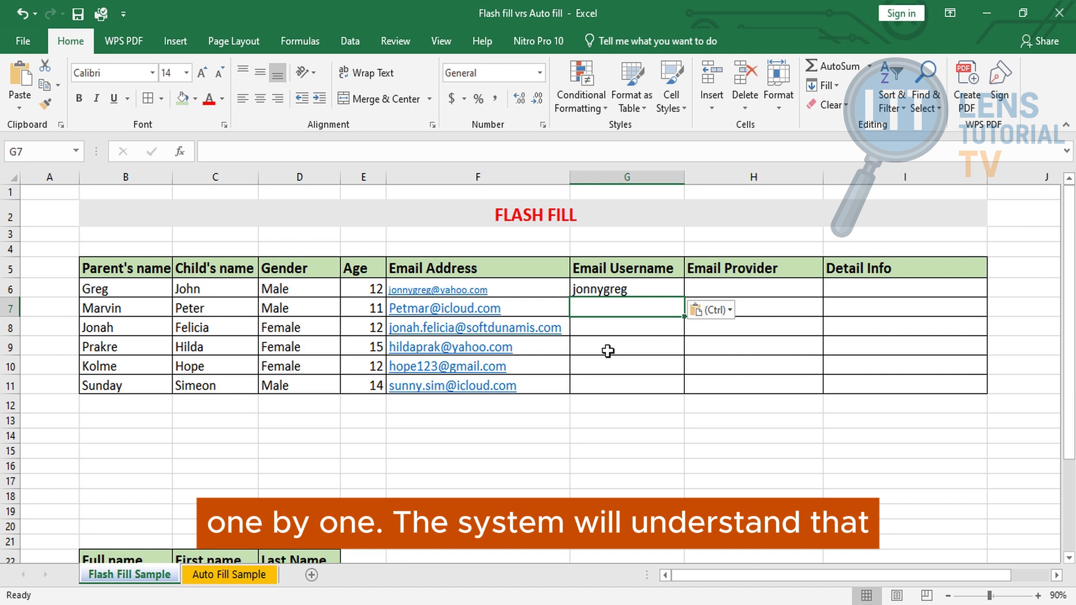
pyautogui.click(619, 287)
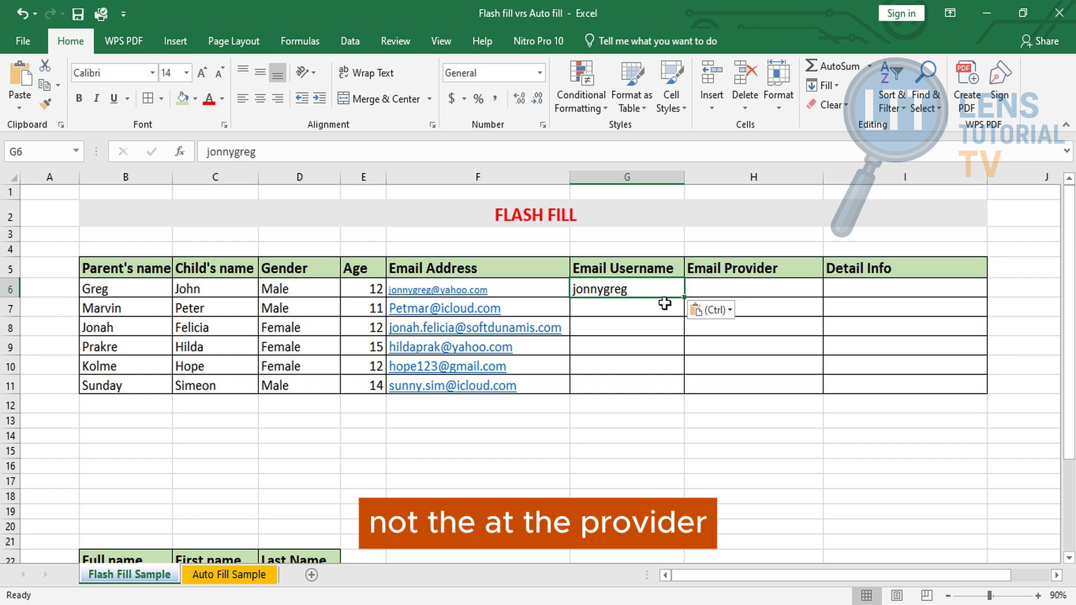
pyautogui.click(637, 321)
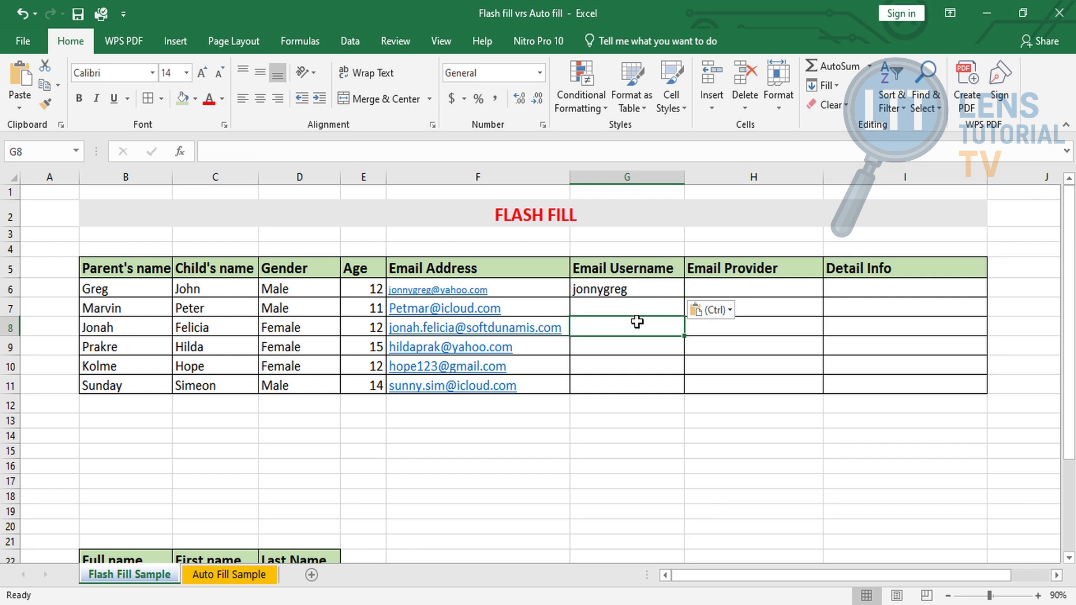
pyautogui.click(633, 290)
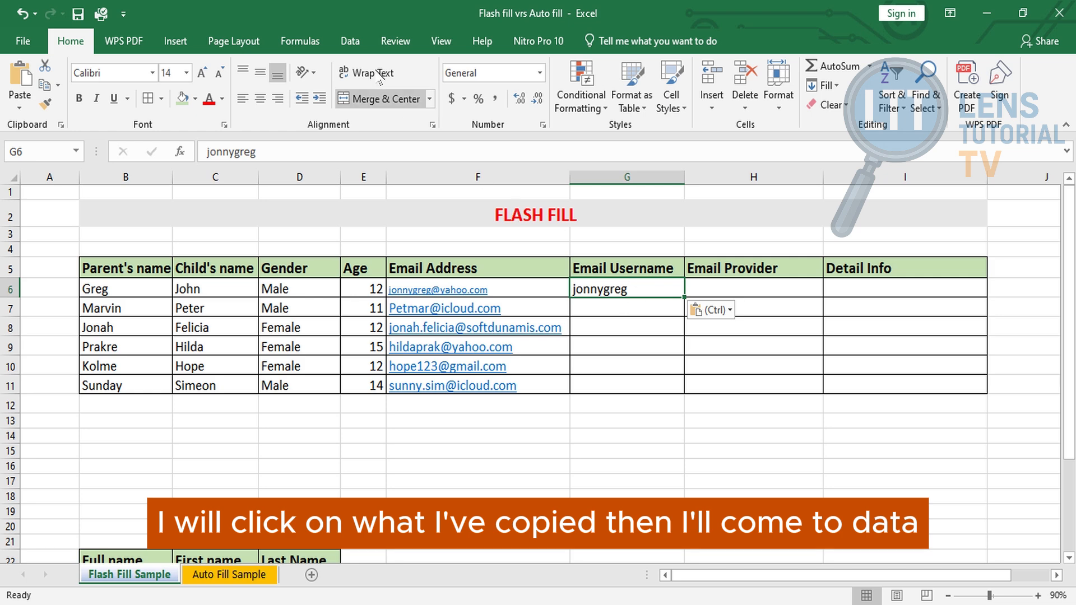
pyautogui.click(349, 40)
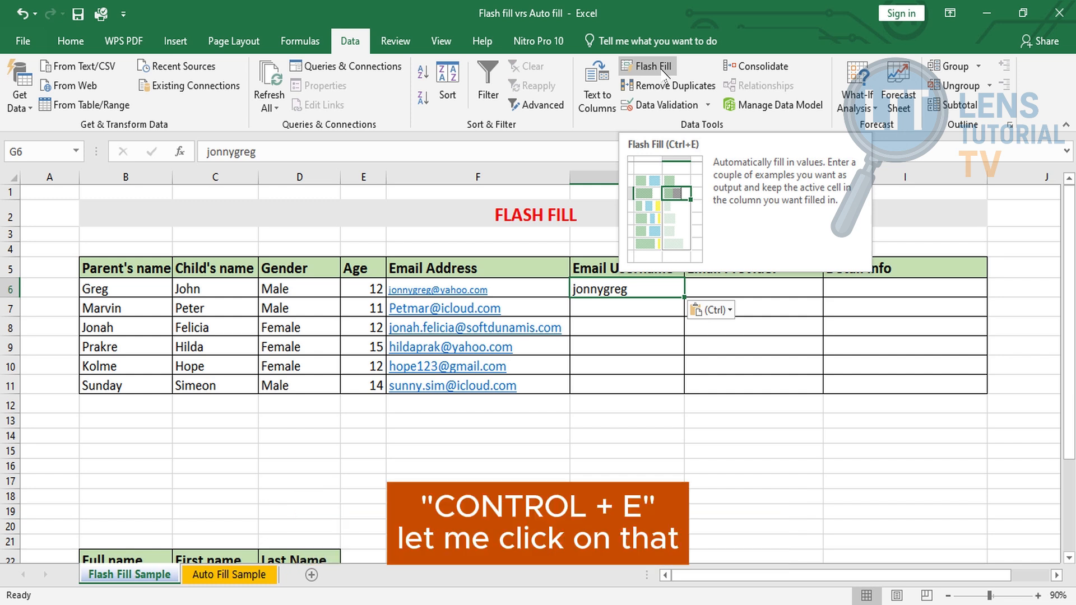
pyautogui.click(664, 70)
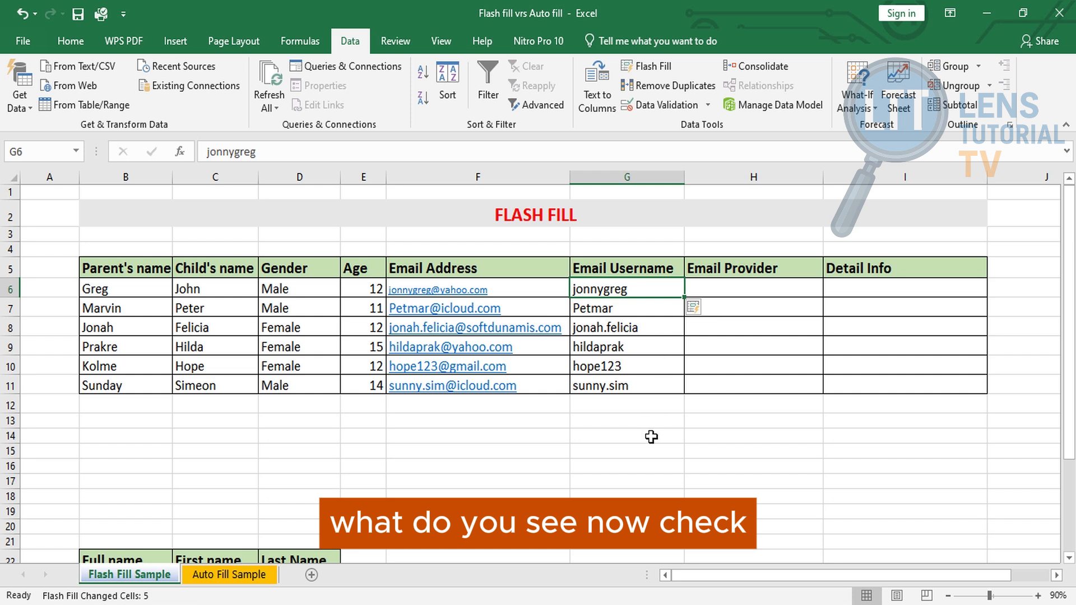
pyautogui.click(648, 436)
pyautogui.click(744, 432)
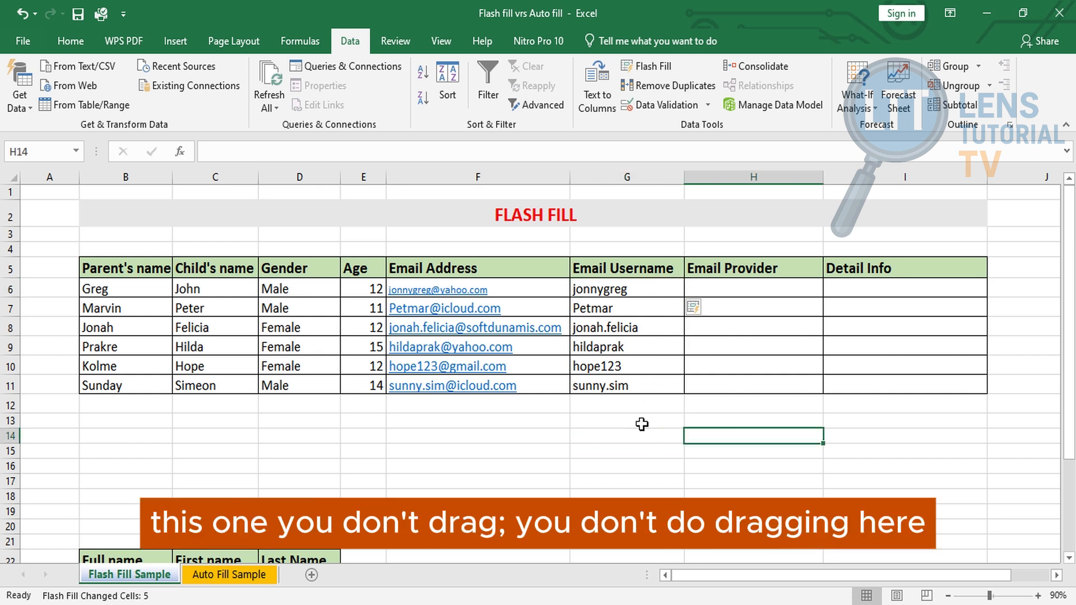
pyautogui.click(644, 423)
pyautogui.click(734, 442)
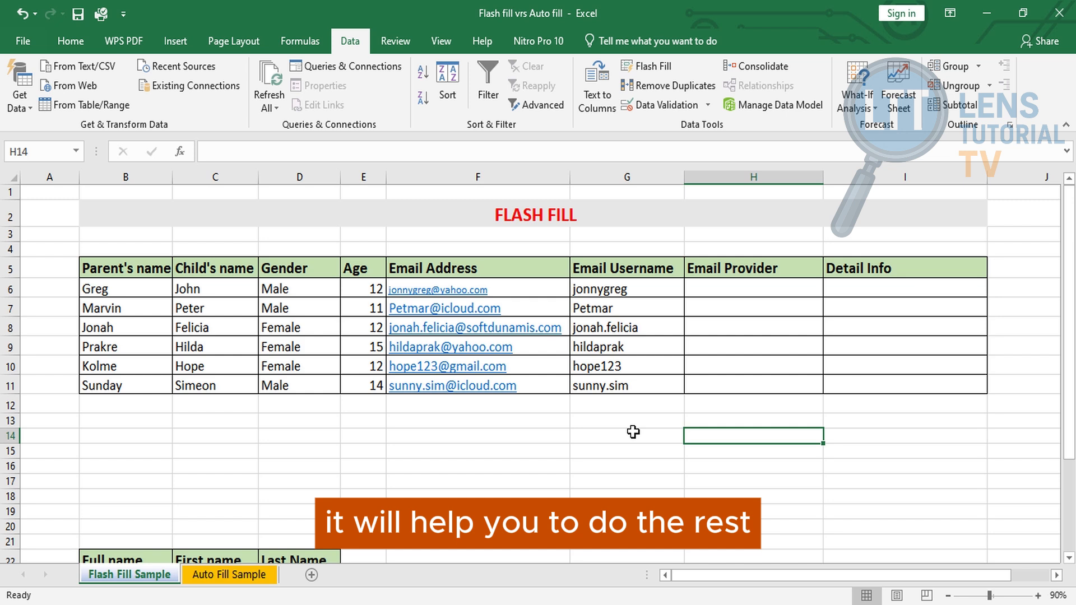
# Copy the provider yahoo.com from the email address in F6 and paste it into H6 under Email Provider.
pyautogui.click(726, 288)
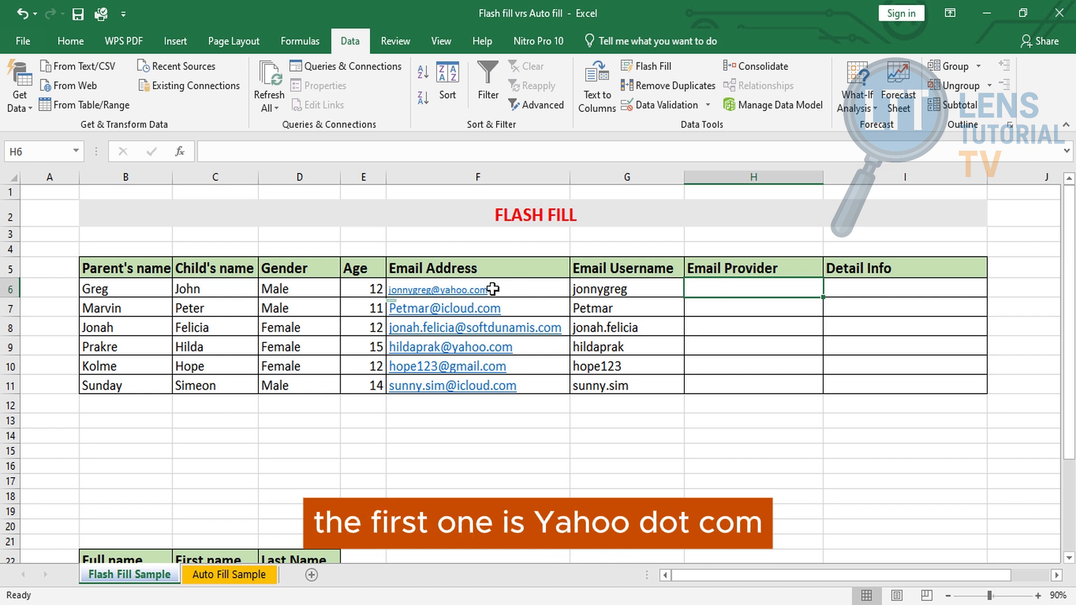
pyautogui.click(511, 288)
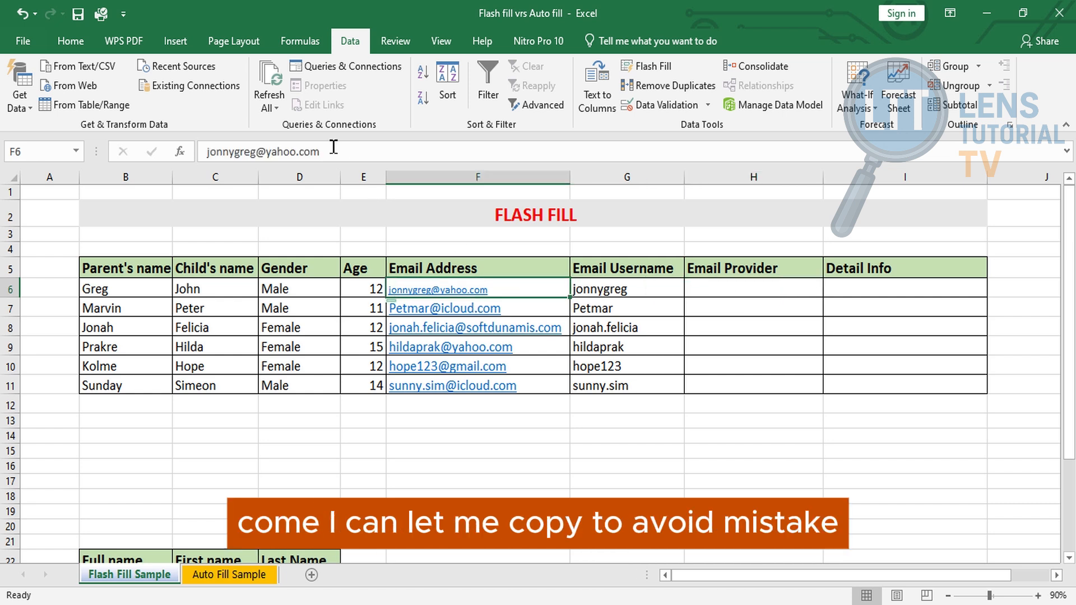
pyautogui.moveTo(342, 150); pyautogui.dragTo(265, 157)
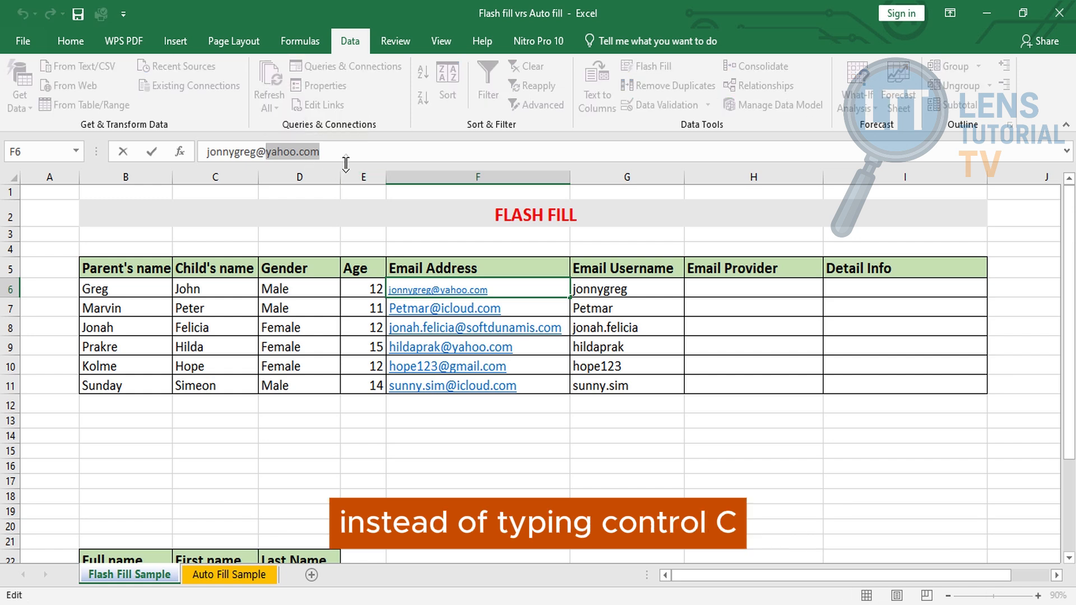
pyautogui.click(731, 295)
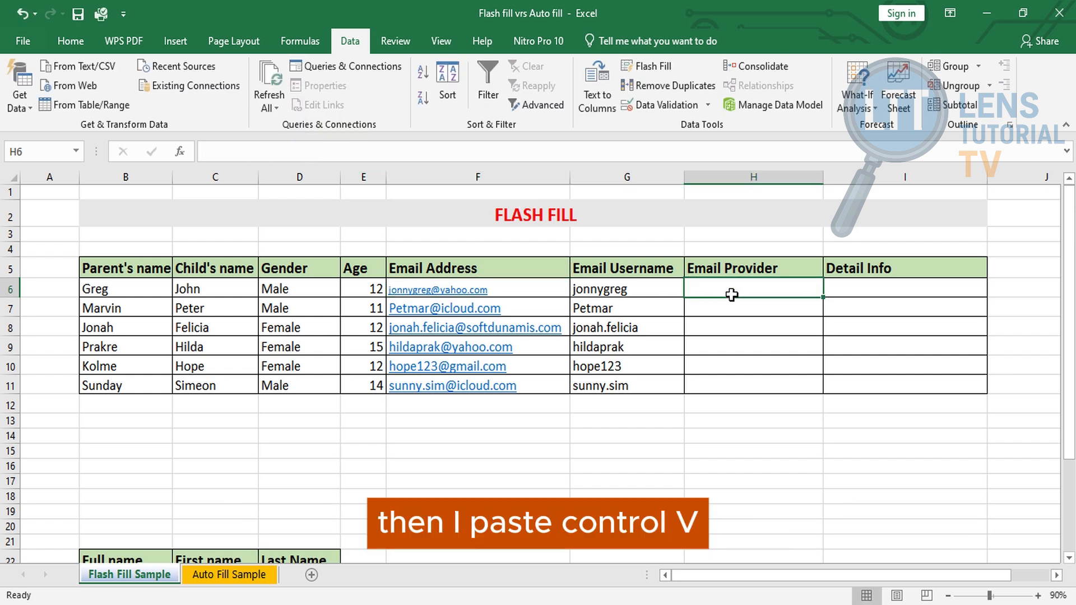
pyautogui.hotkey('ctrl', 'v')
pyautogui.press('Return')
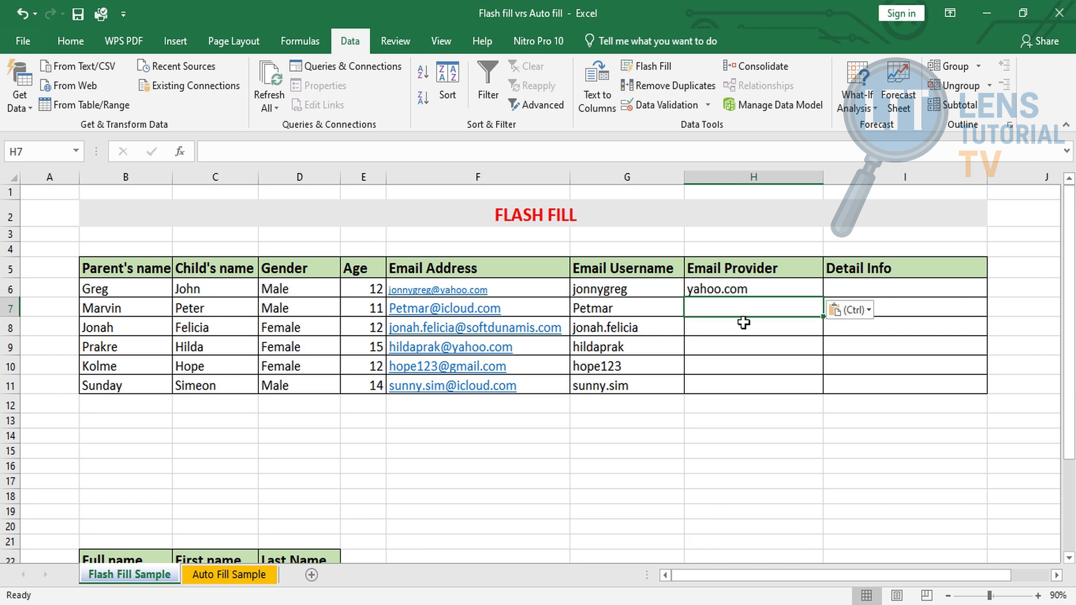
# Try to AutoFill the email provider from H6 down to H11, and undo the fill.
pyautogui.click(757, 287)
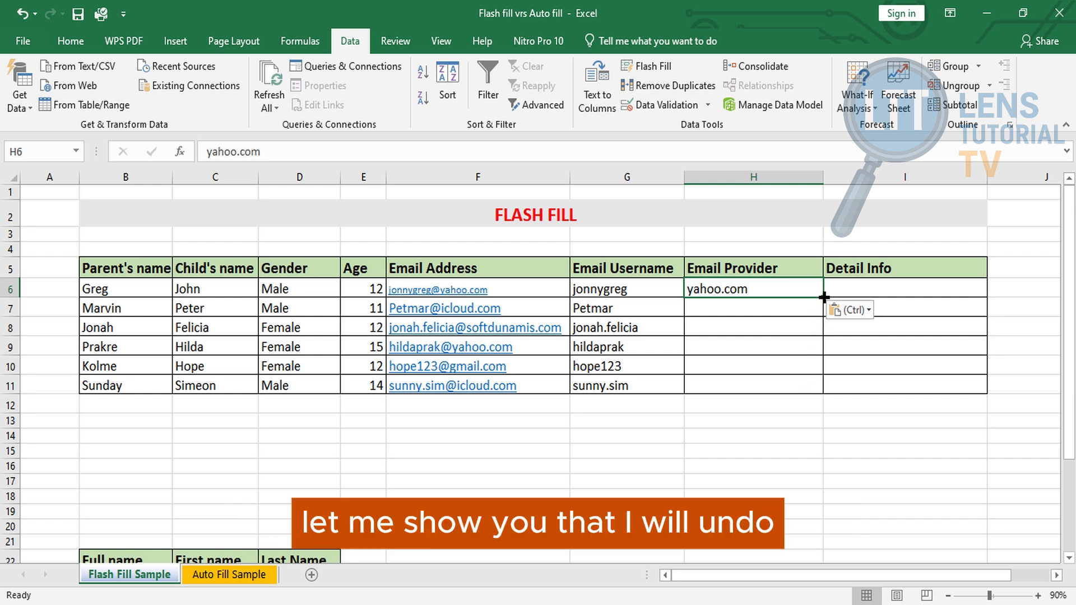
pyautogui.moveTo(823, 297); pyautogui.dragTo(820, 394)
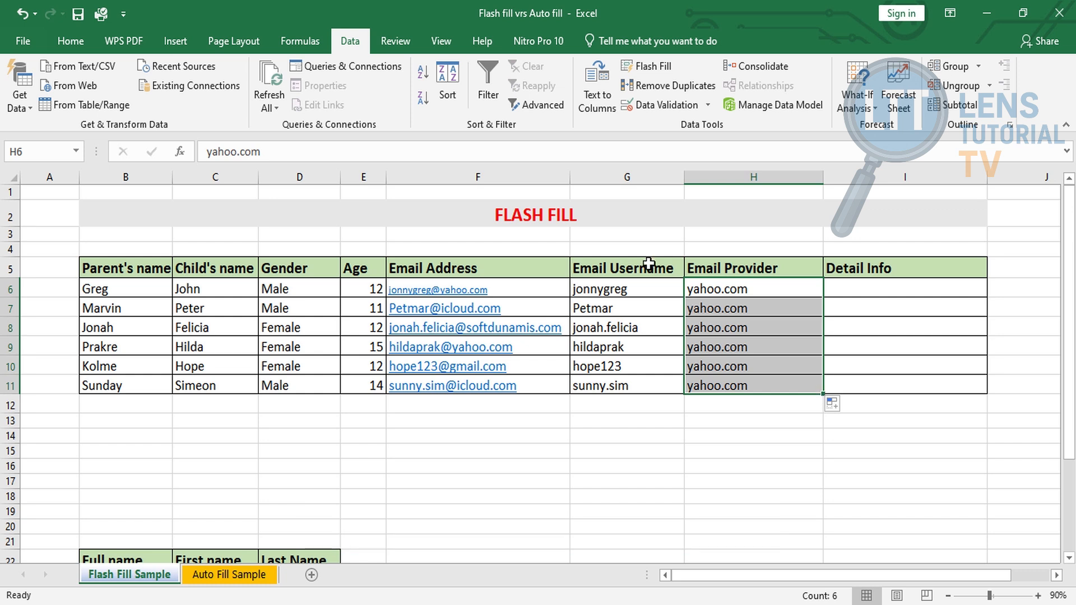
pyautogui.click(22, 13)
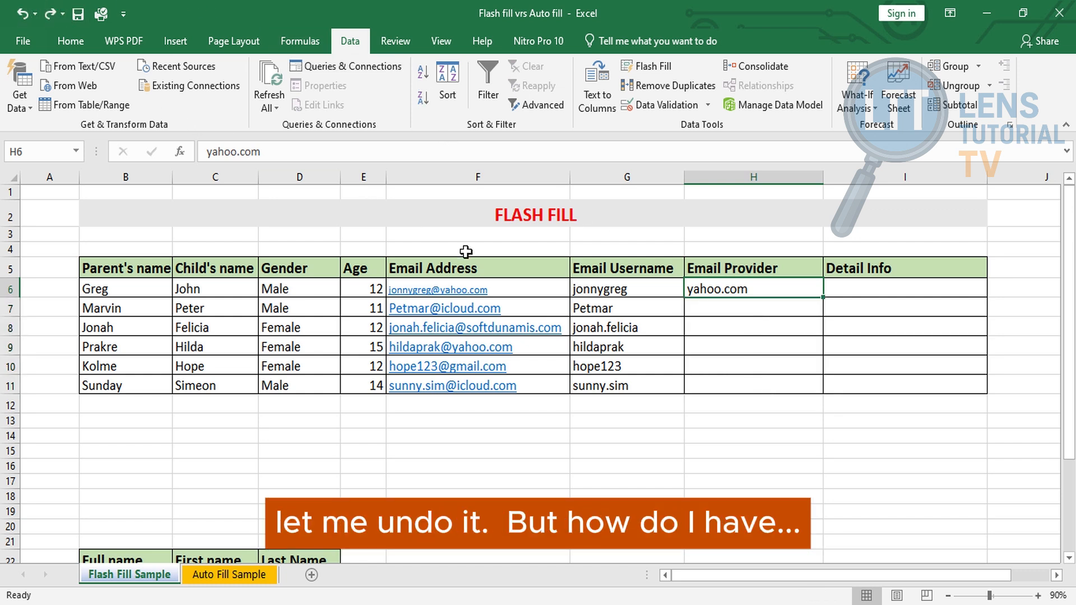
# Flash Fill the rest of the Email Provider column, H7:H11, from the yahoo.com example in H6.
pyautogui.click(738, 354)
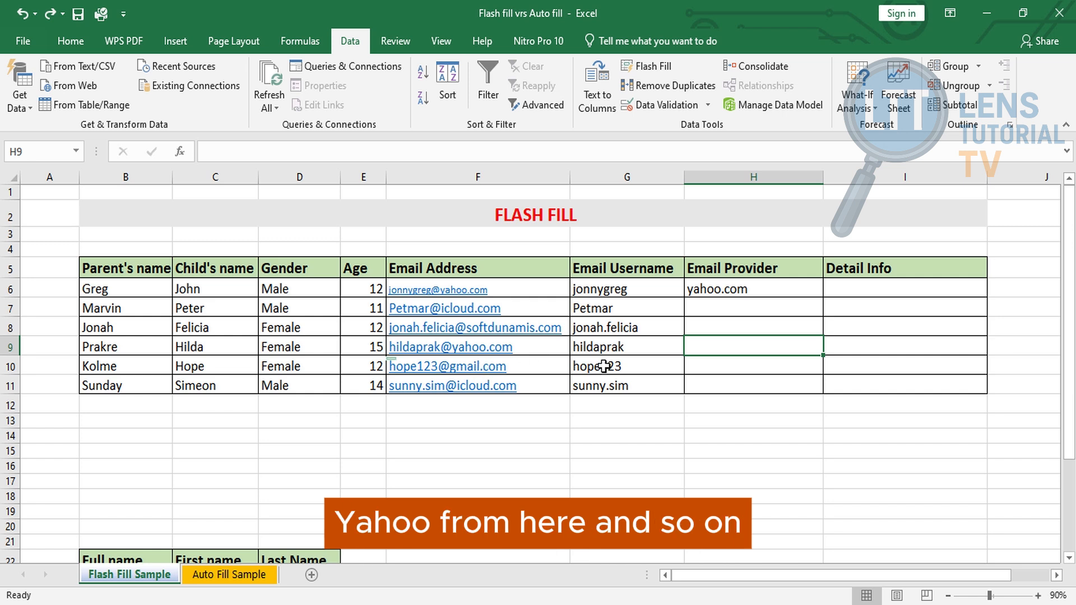
pyautogui.click(741, 289)
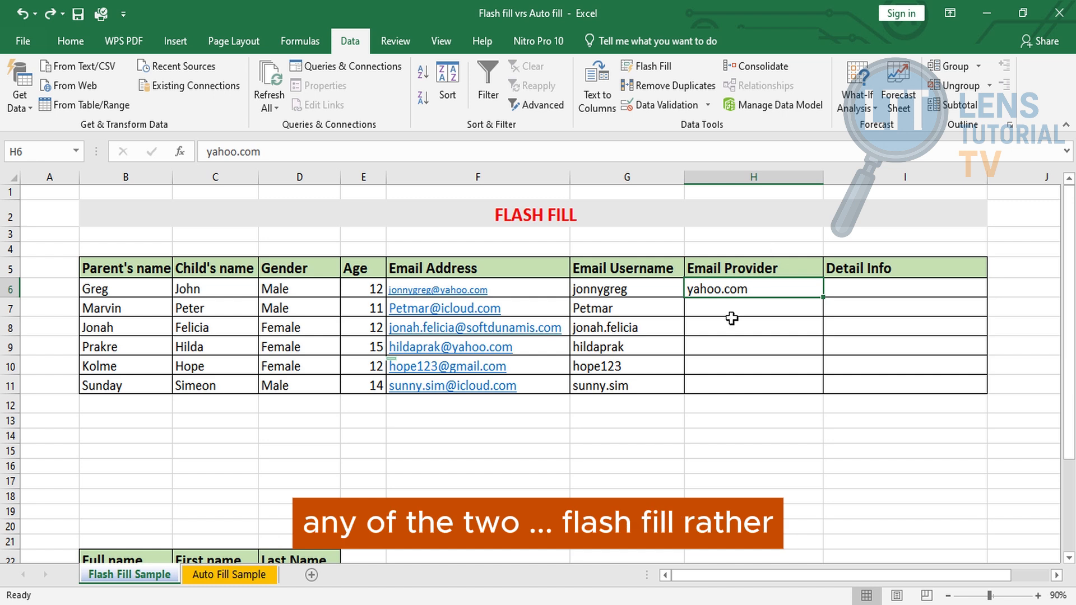
pyautogui.click(672, 68)
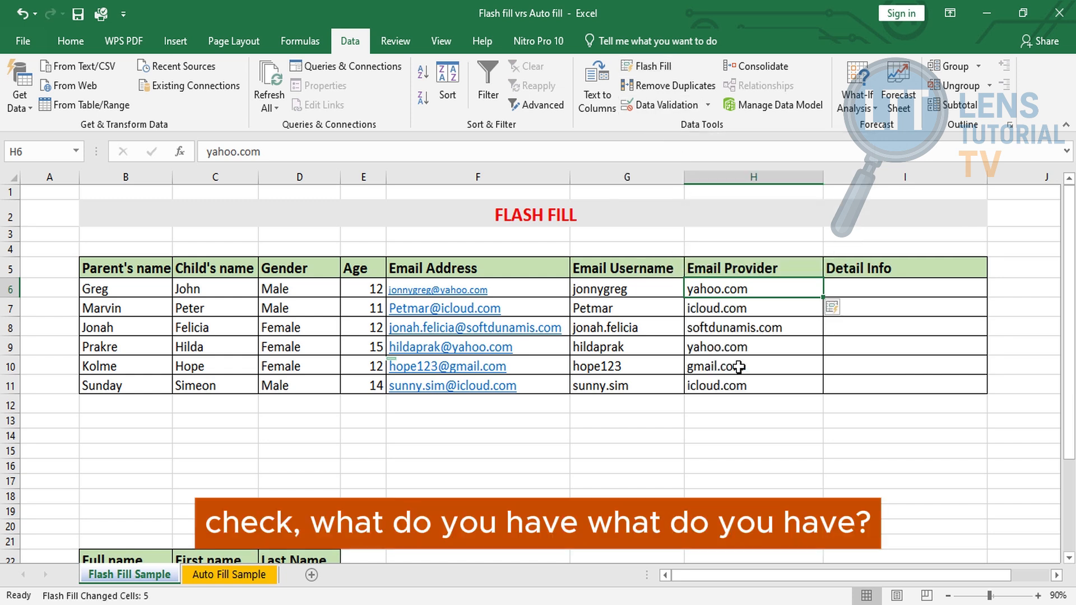
pyautogui.click(743, 469)
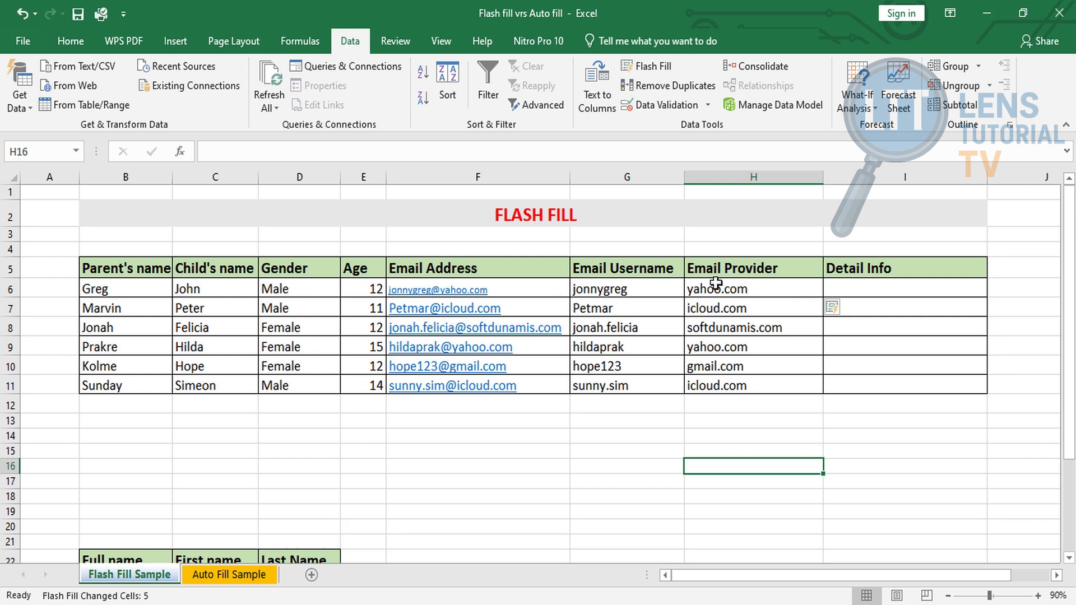
# Enter in I6 under Detail Info the row's parent name in uppercase and child name in lowercase, followed by "(12 years) - Male".
pyautogui.click(849, 284)
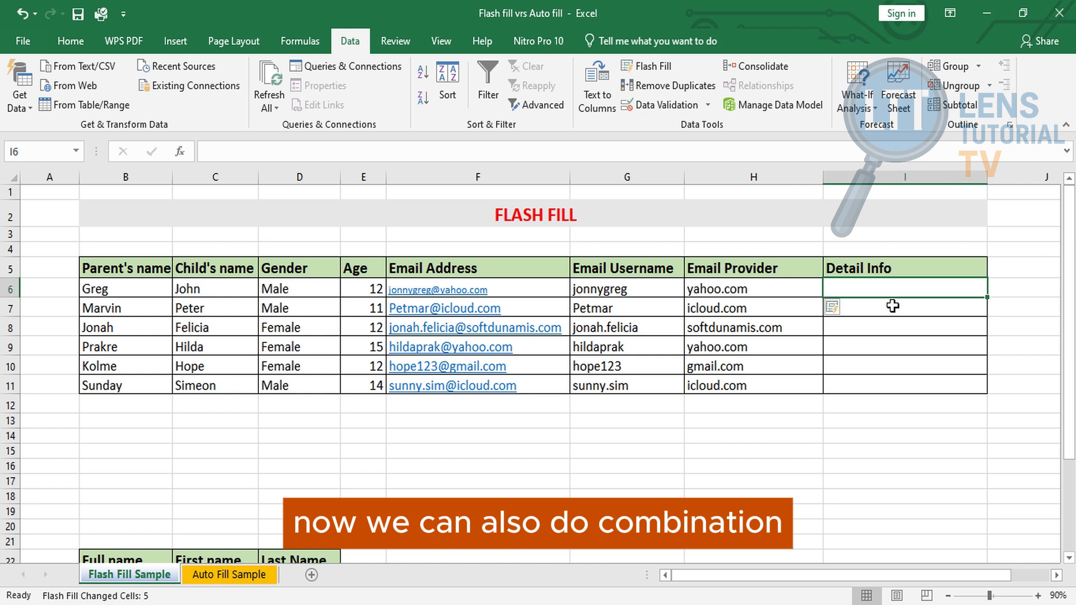
pyautogui.click(891, 305)
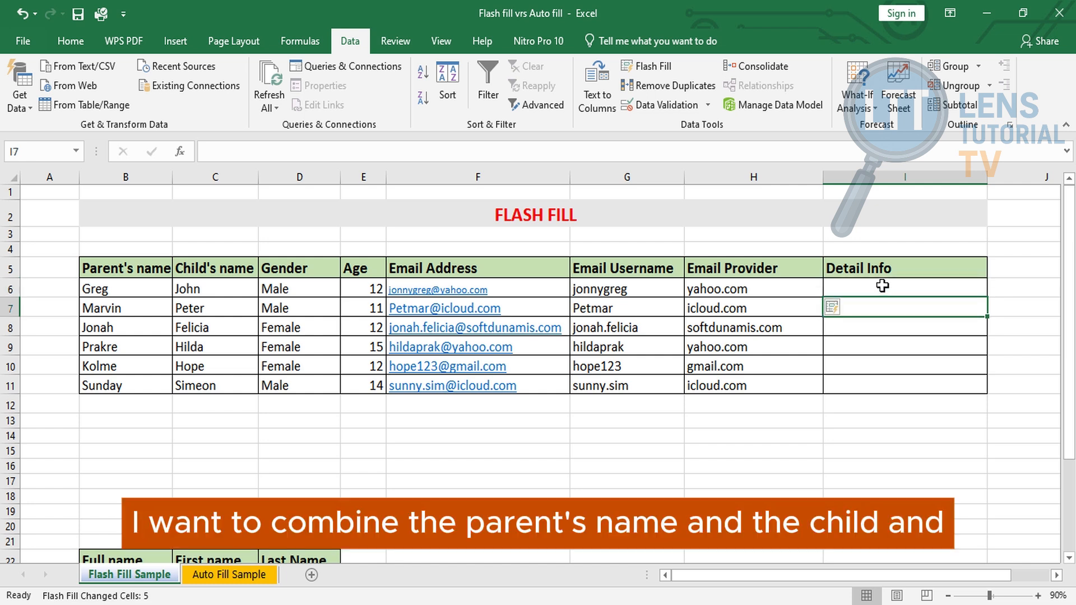
pyautogui.click(883, 285)
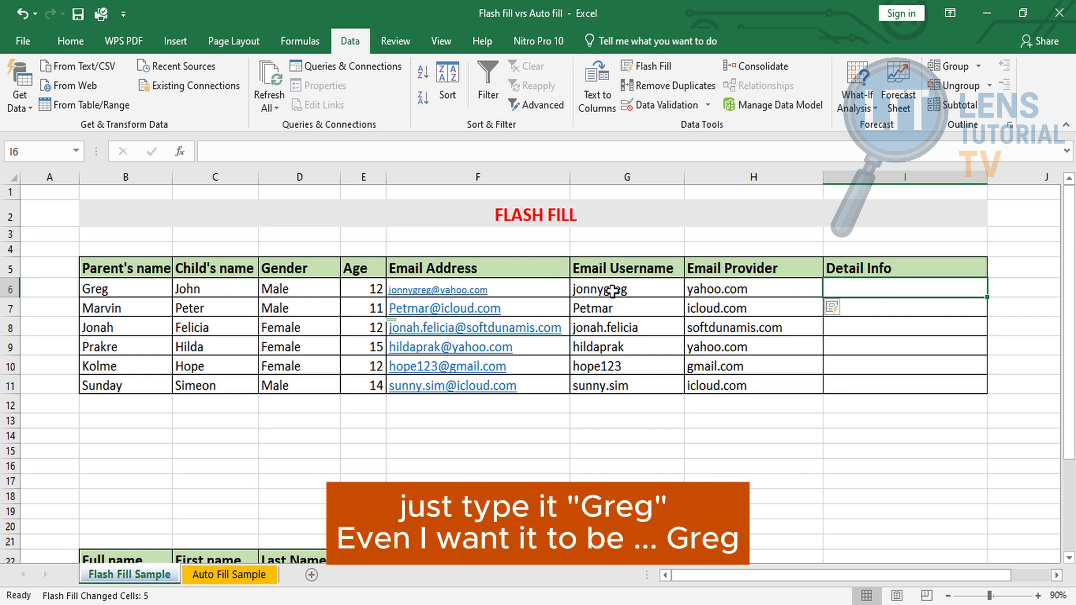
pyautogui.write('G')
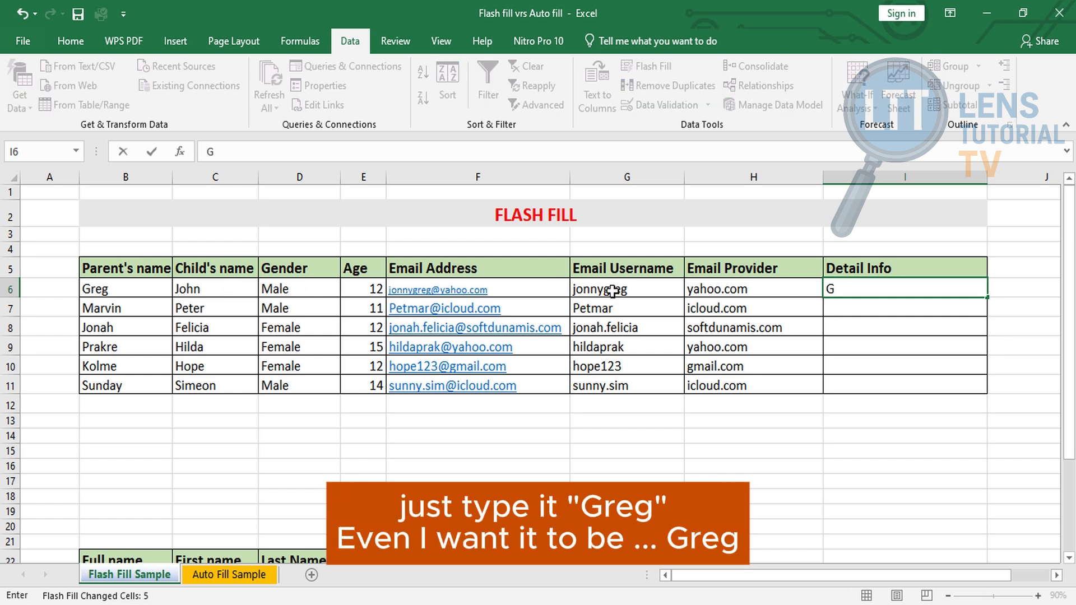
pyautogui.write('reg')
pyautogui.press('BackSpace')
pyautogui.press('BackSpace')
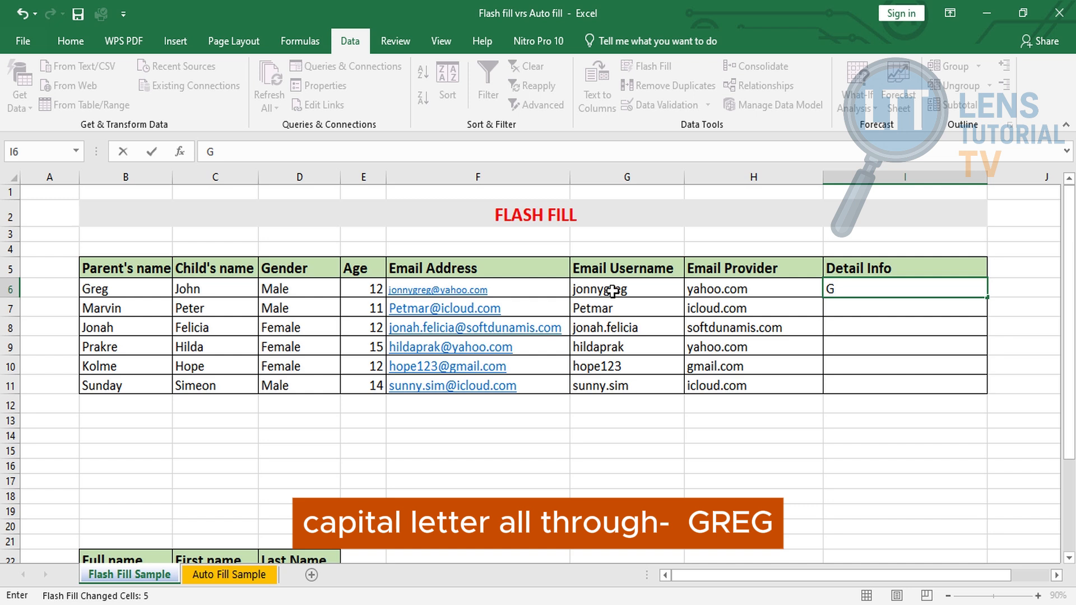
pyautogui.write('REG')
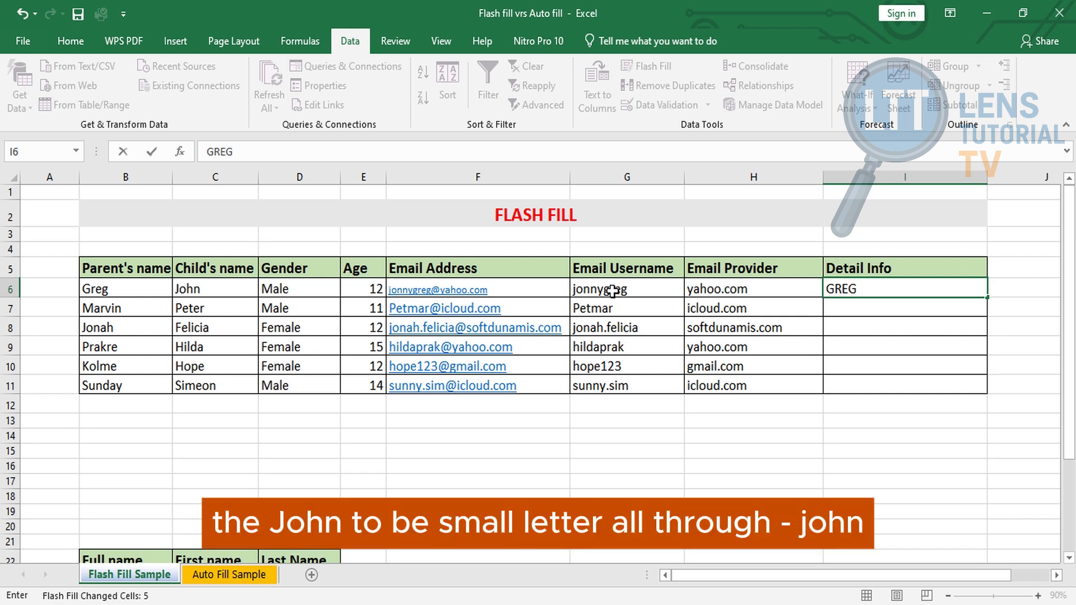
pyautogui.write(' john (')
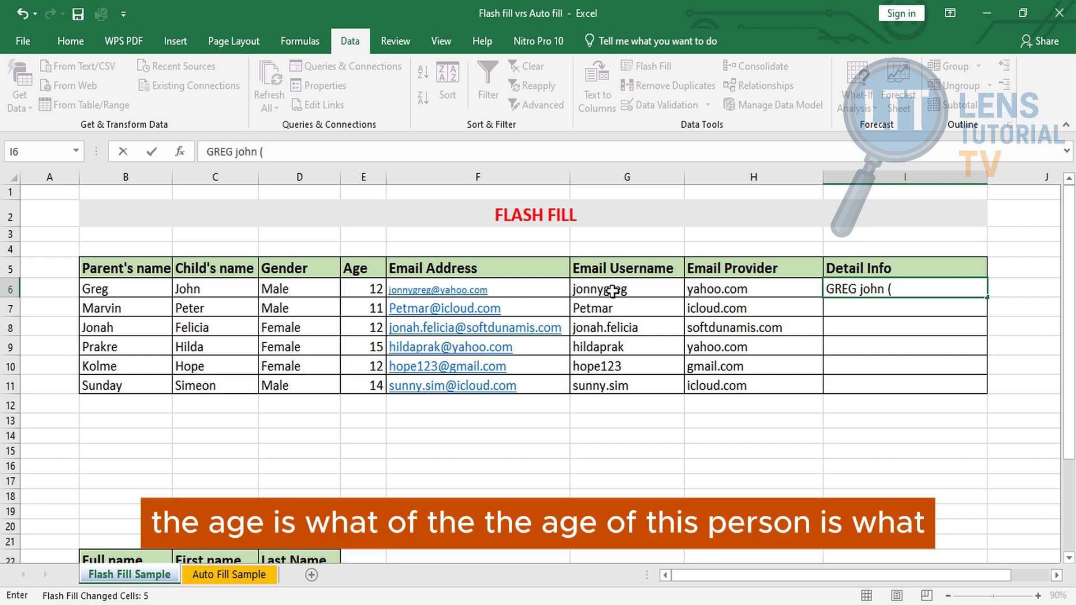
pyautogui.write('1')
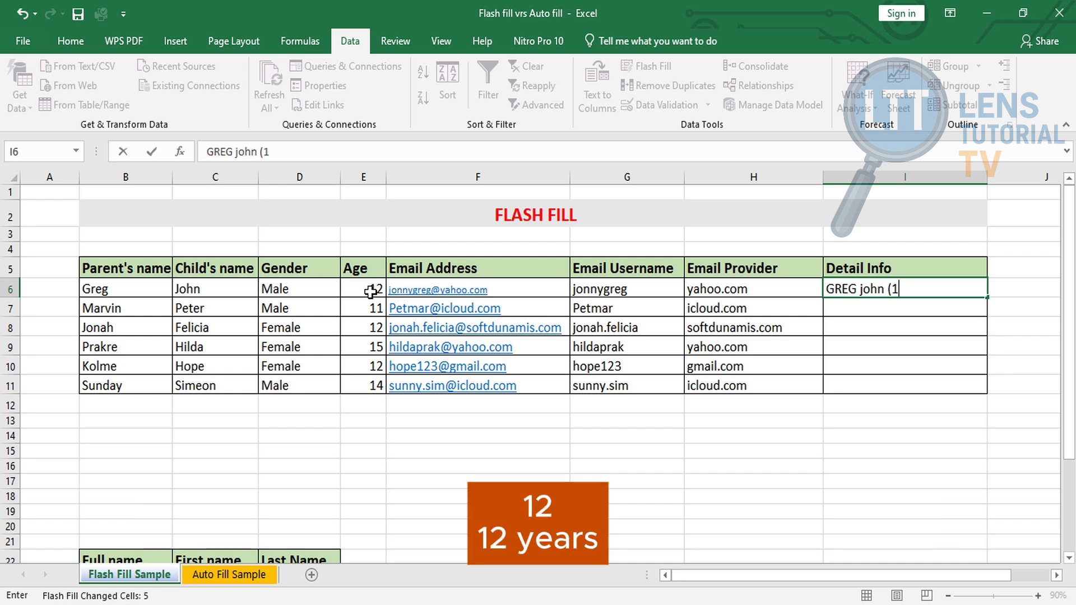
pyautogui.write('2')
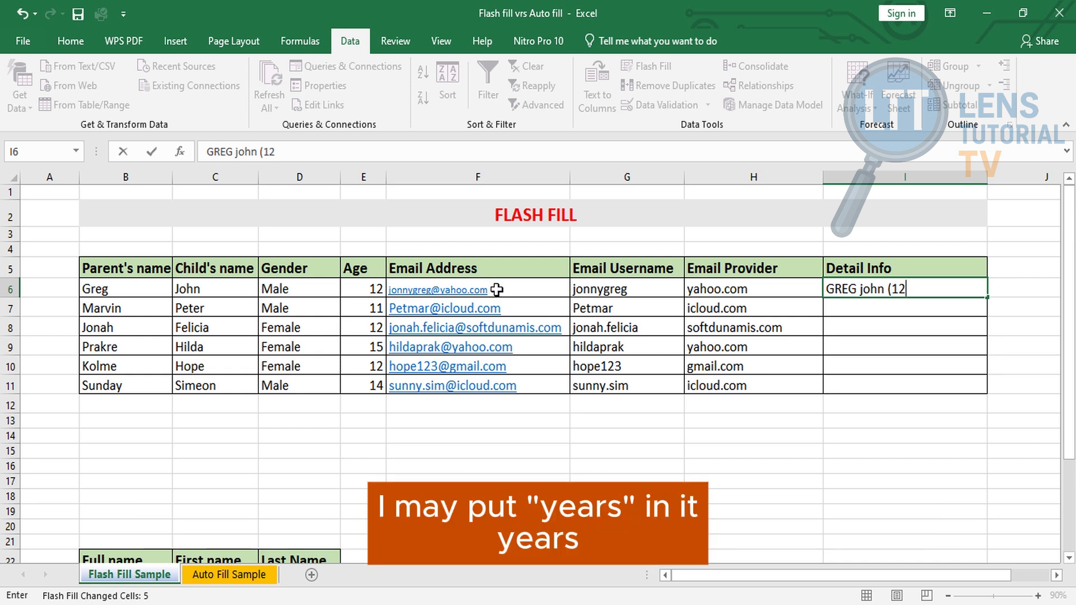
pyautogui.write(' years) -')
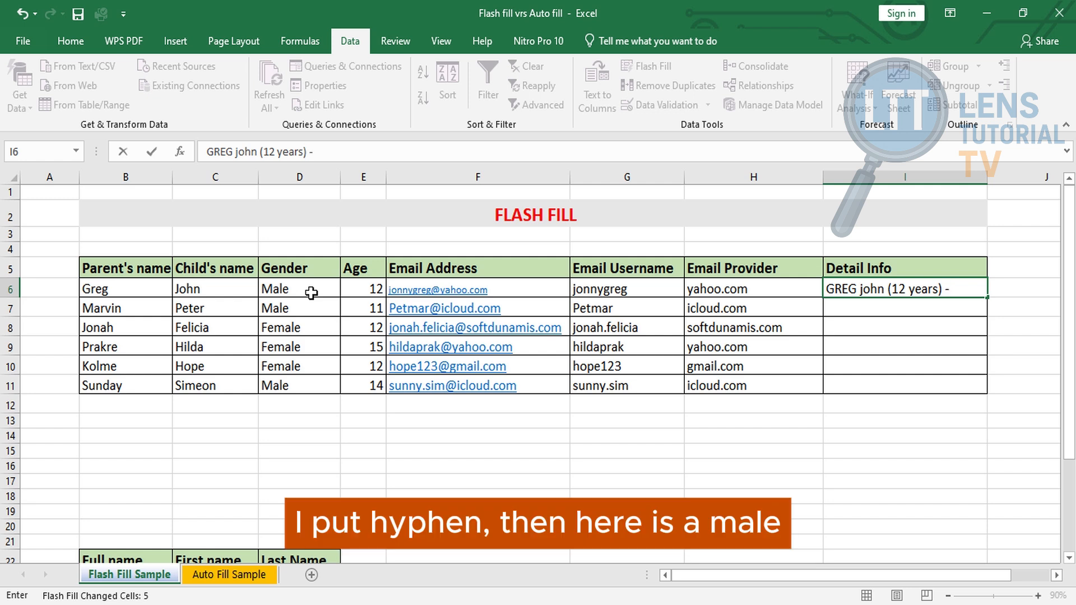
pyautogui.write('Ma')
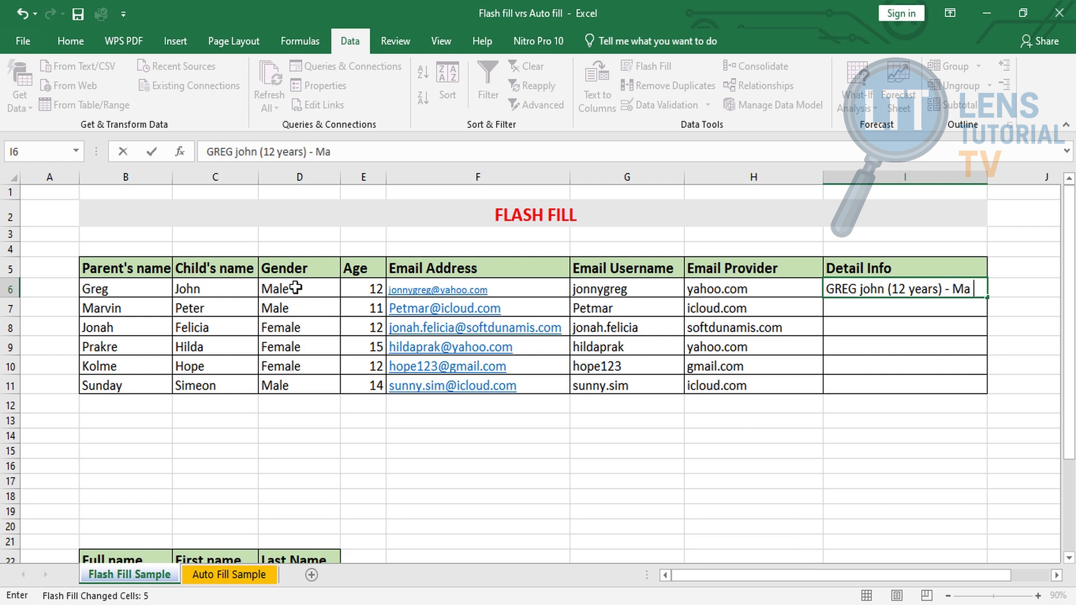
pyautogui.write('le')
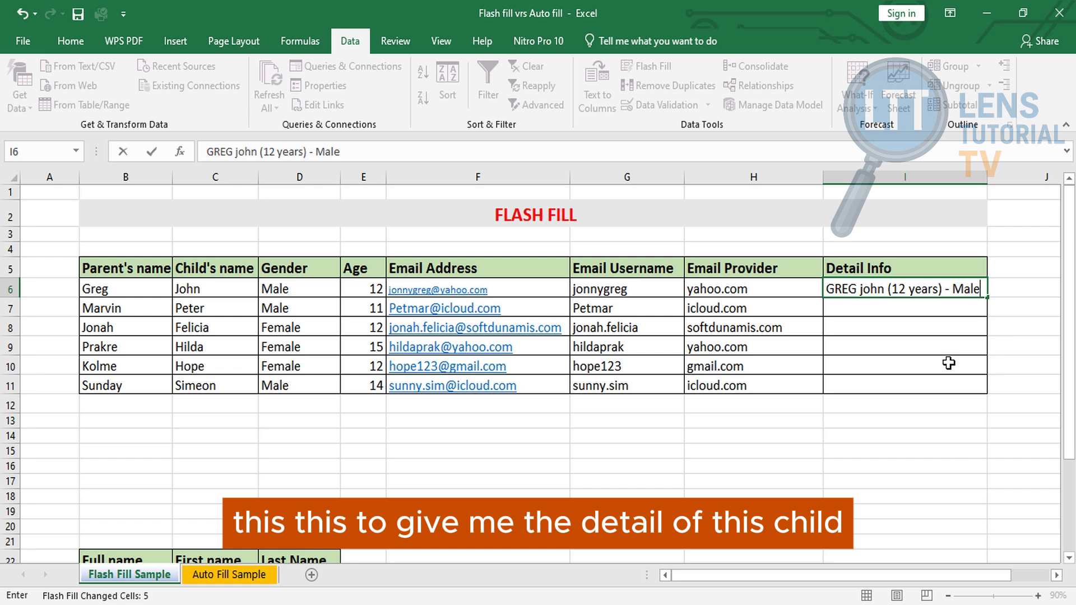
pyautogui.press('Return')
pyautogui.click(936, 449)
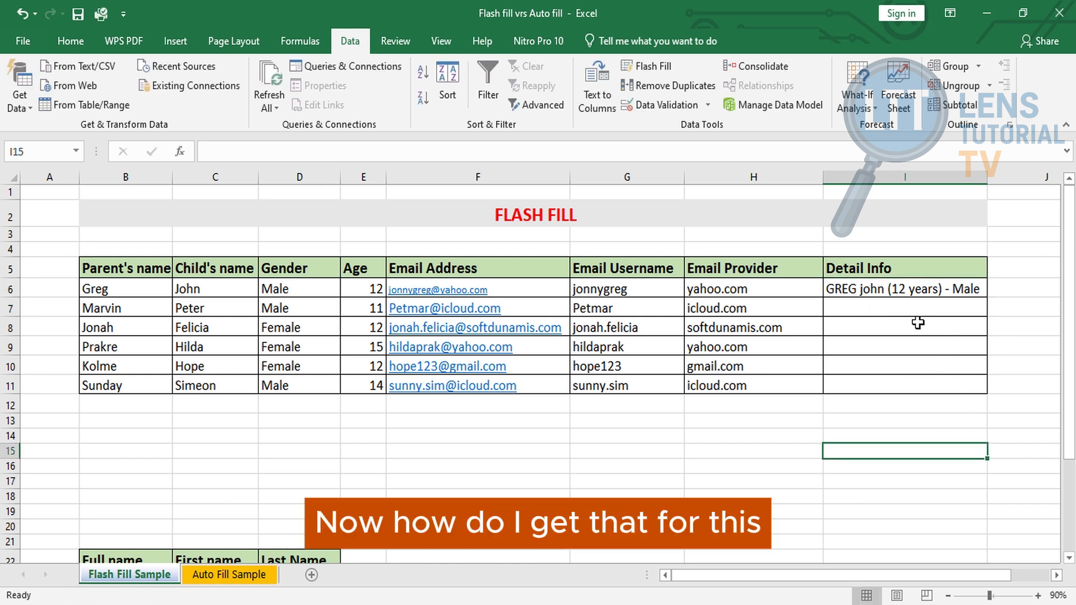
# Flash Fill the rest of the Detail Info column, I7:I11, from the example in I6, and widen column I to fit the entries.
pyautogui.click(836, 290)
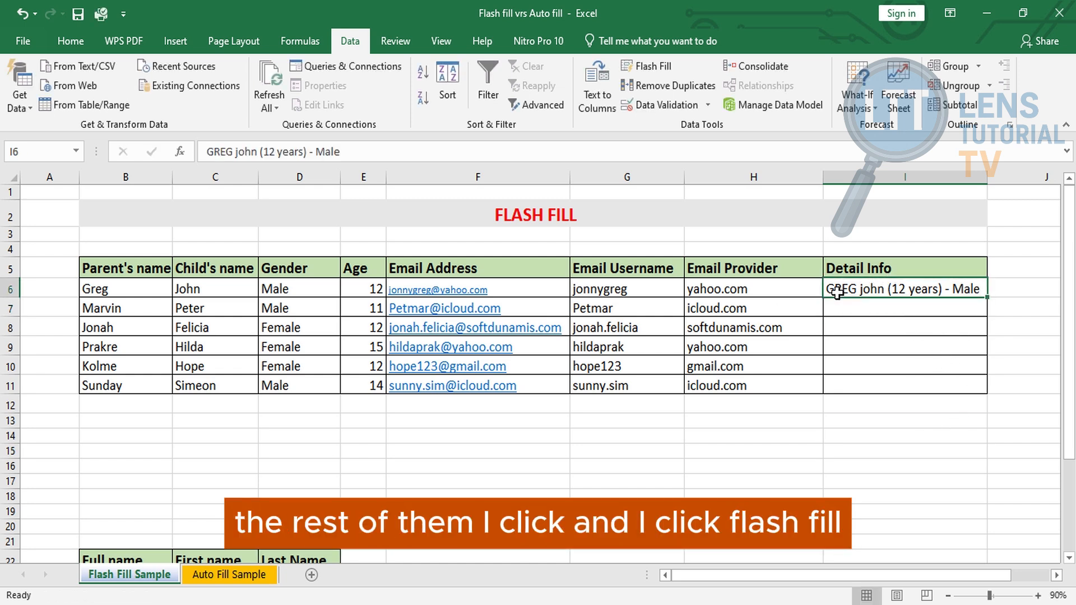
pyautogui.click(655, 68)
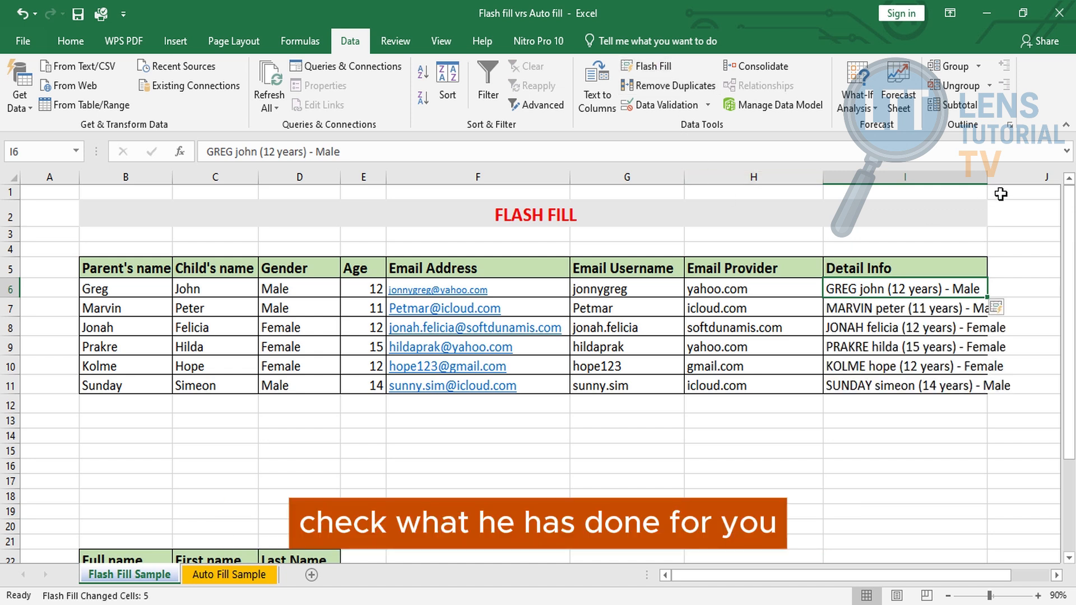
pyautogui.moveTo(987, 184); pyautogui.dragTo(1027, 185)
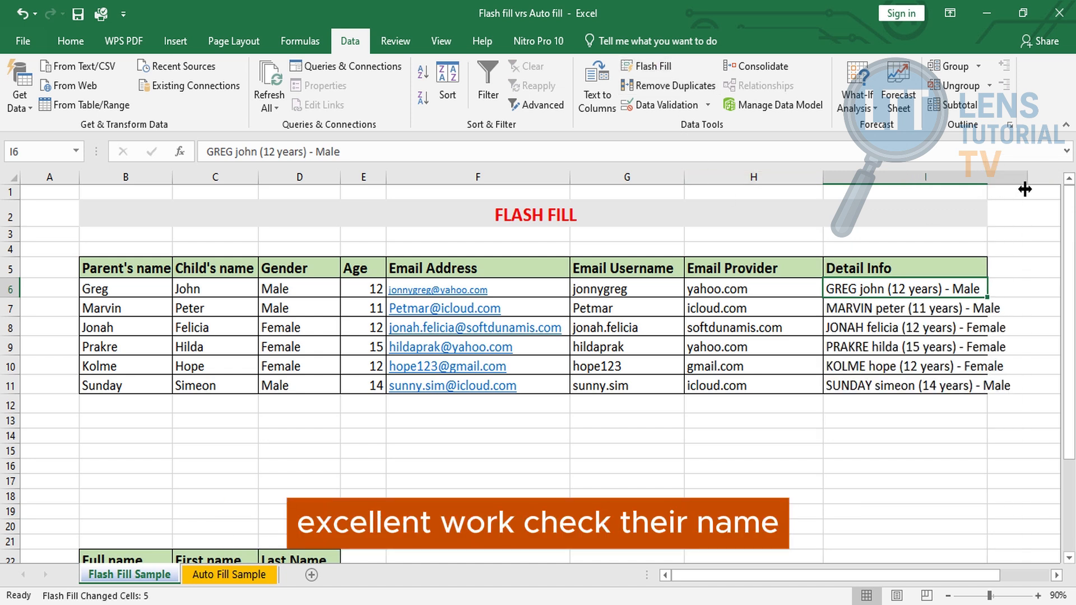
pyautogui.click(948, 491)
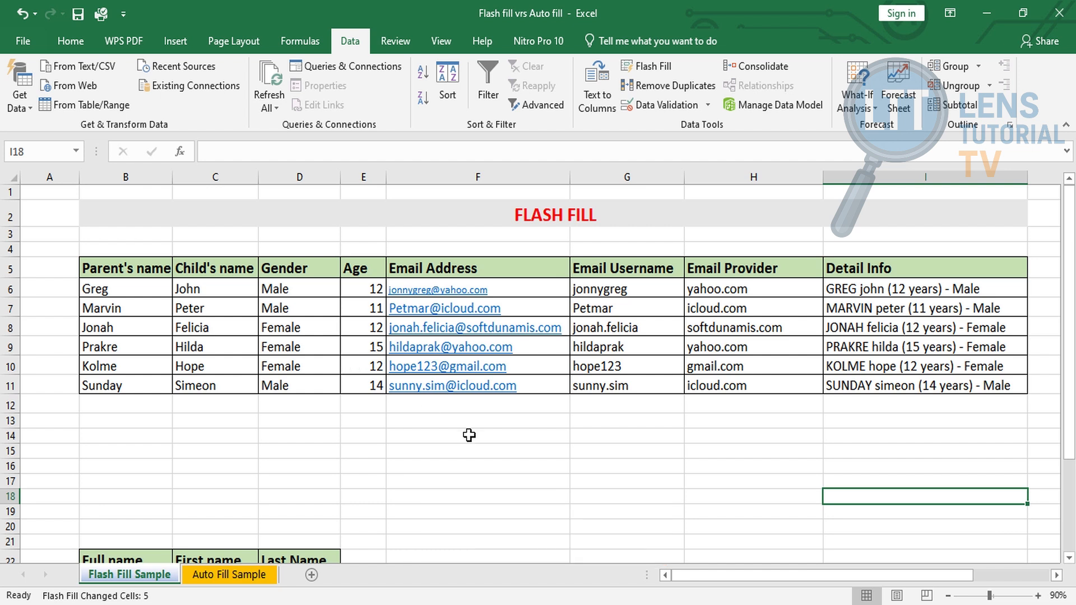
pyautogui.click(479, 453)
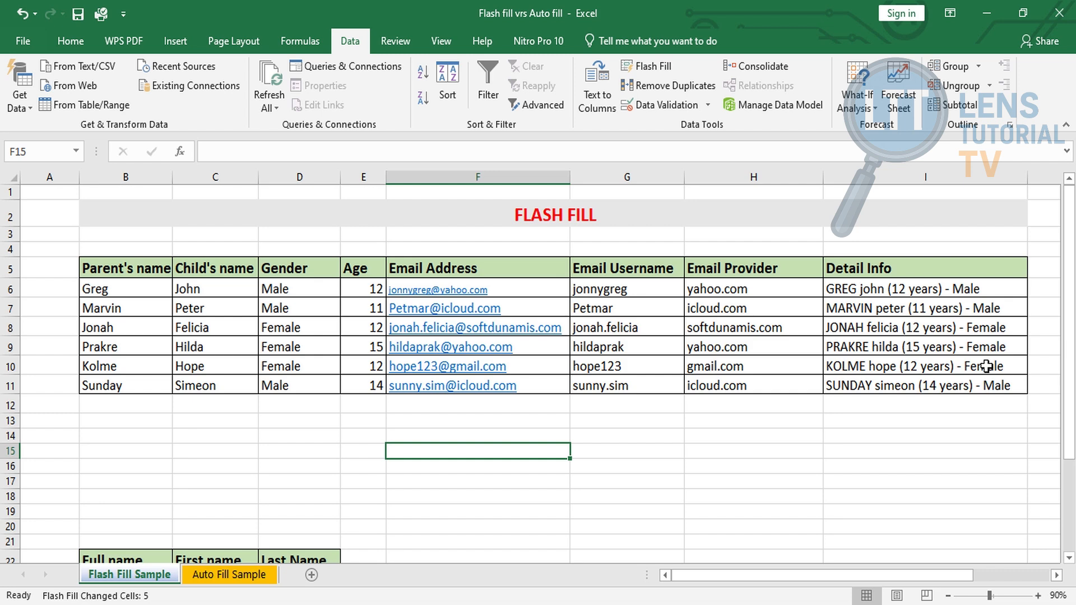
# Split the full name in B23 of the lower table by entering the first name in C23 and the last name in D23.
pyautogui.click(877, 443)
pyautogui.press('Down')
pyautogui.press('Down')
pyautogui.press('Down')
pyautogui.press('Down')
pyautogui.press('Down')
pyautogui.press('Down')
pyautogui.press('Down')
pyautogui.press('Down')
pyautogui.press('Down')
pyautogui.press('Down')
pyautogui.press('Down')
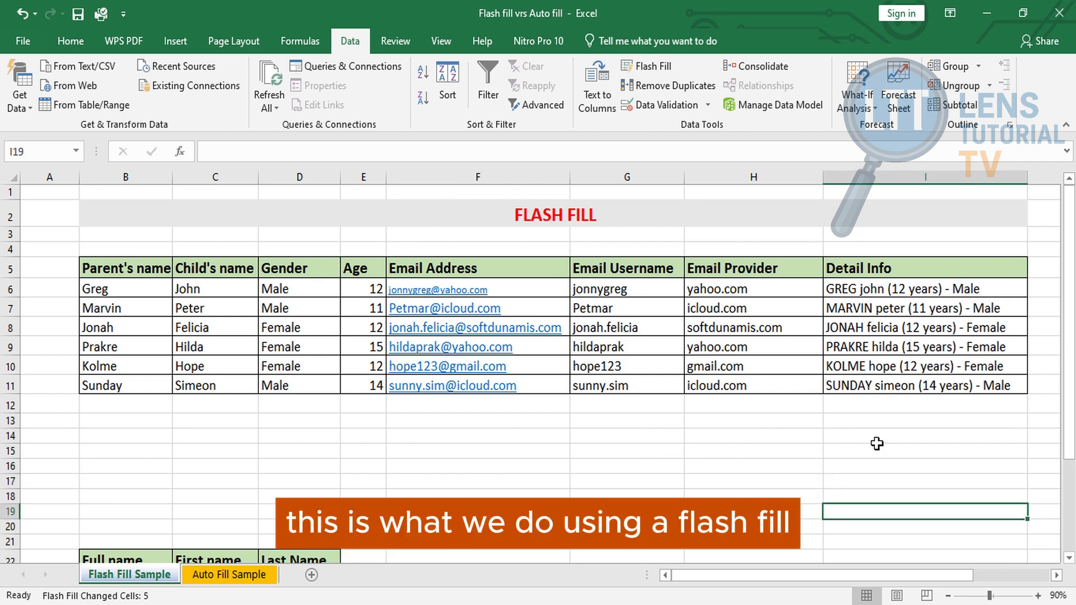
pyautogui.press('Down')
pyautogui.press('Down')
pyautogui.press('Down')
pyautogui.press('Down')
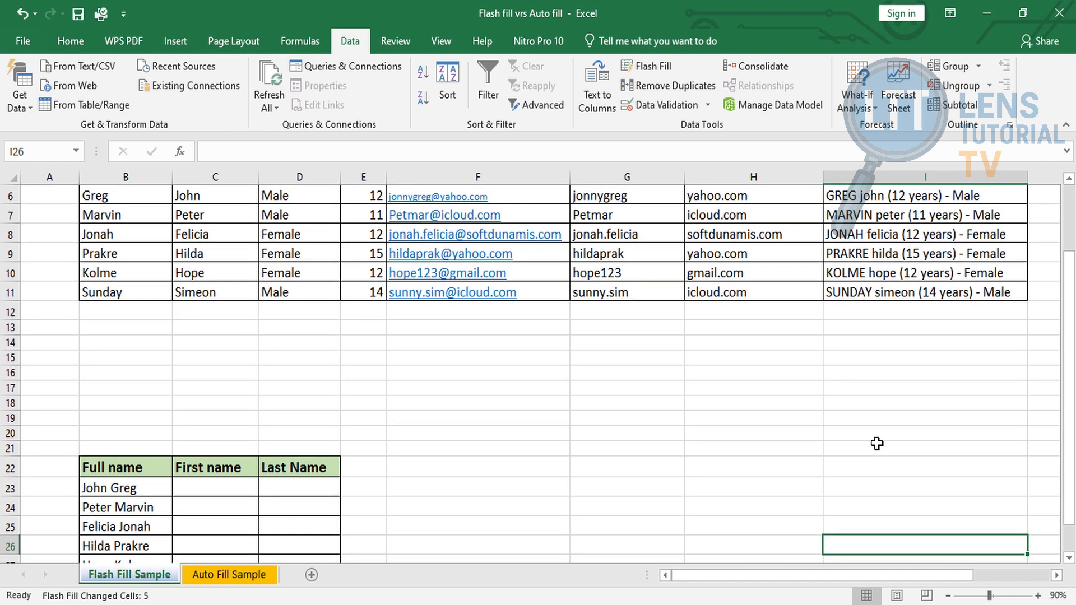
pyautogui.press('Down')
pyautogui.press('Down')
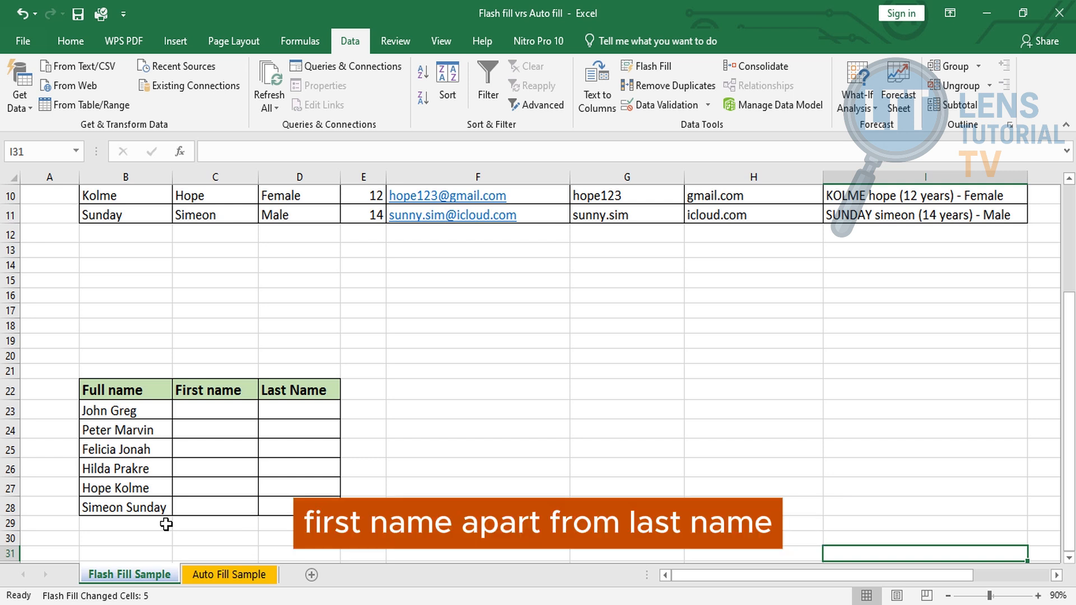
pyautogui.click(228, 407)
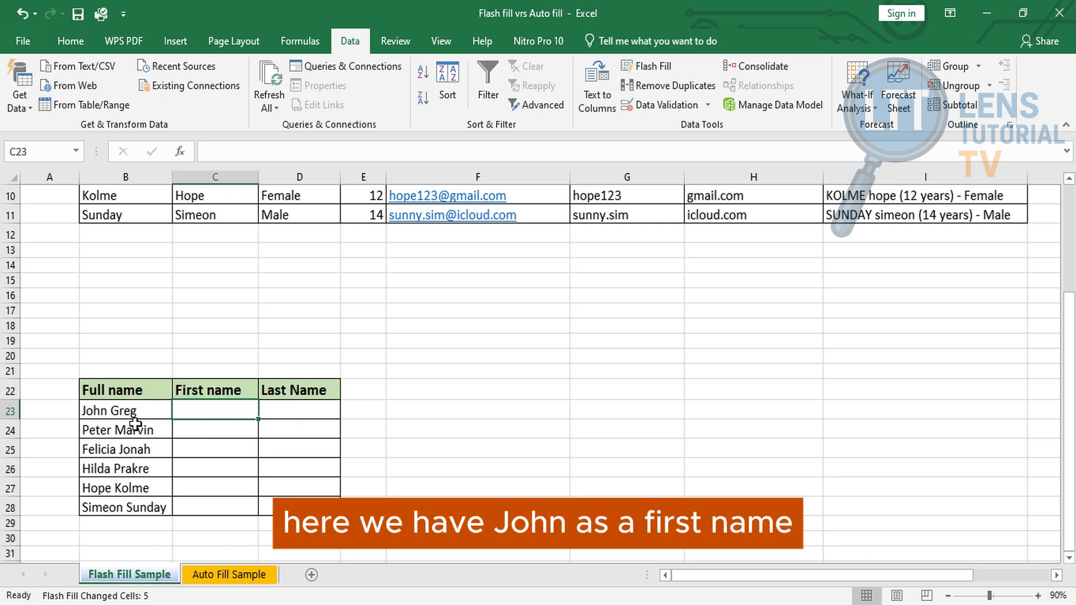
pyautogui.write('John')
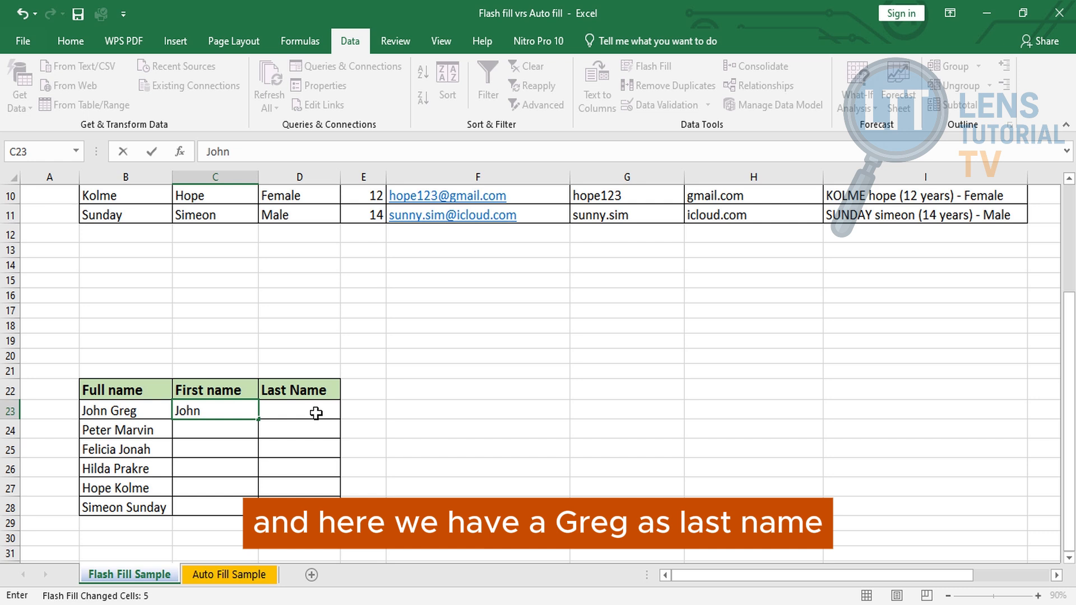
pyautogui.click(316, 413)
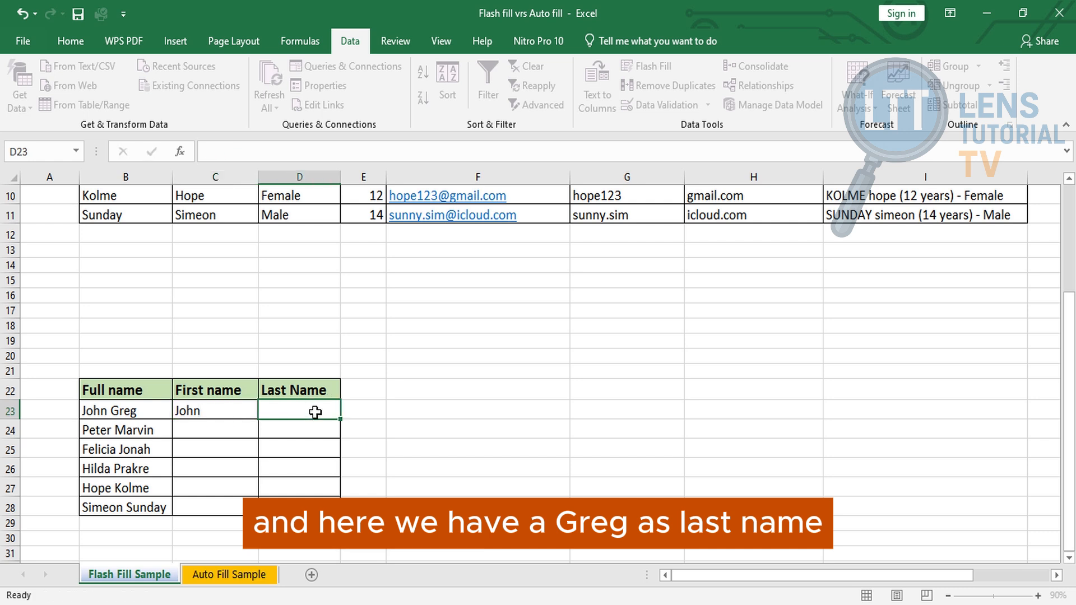
pyautogui.write('Gre')
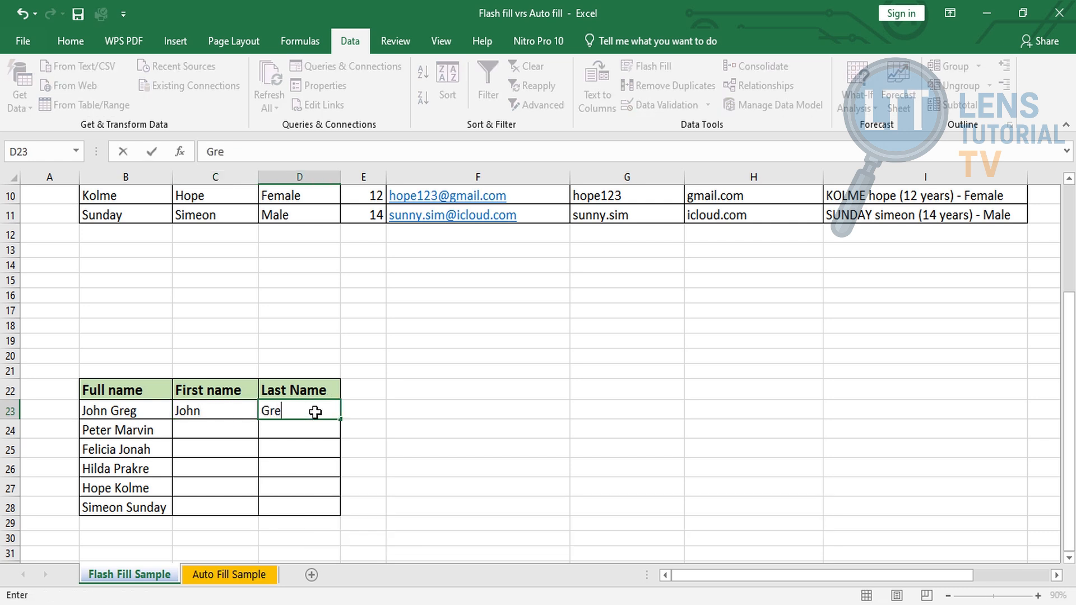
pyautogui.write('g')
pyautogui.press('Return')
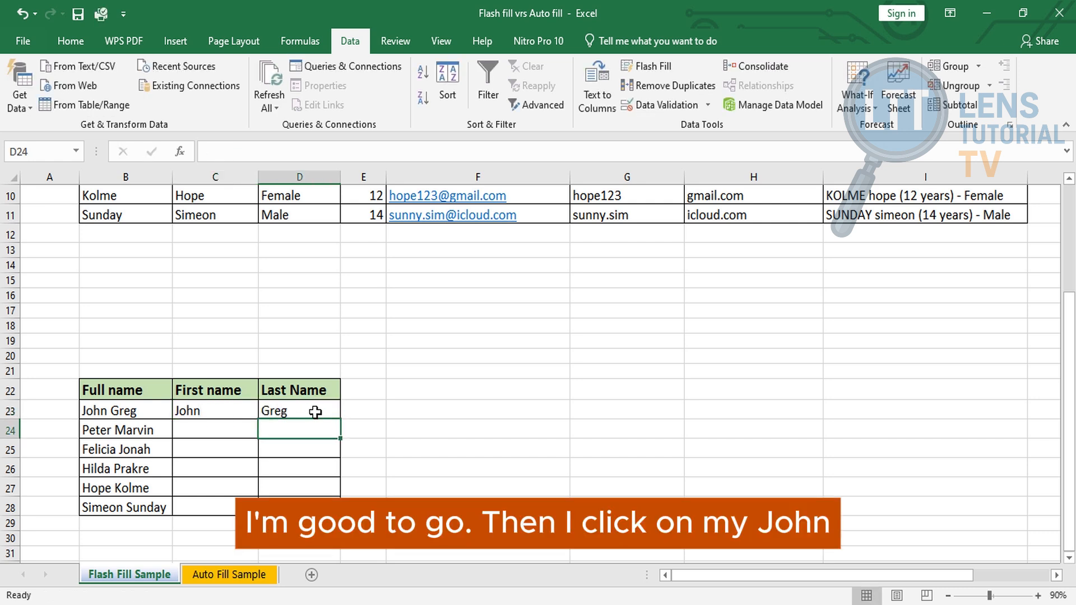
# Flash Fill the First name column C24:C28 and the Last Name column D24:D28 from the examples in row 23.
pyautogui.click(226, 413)
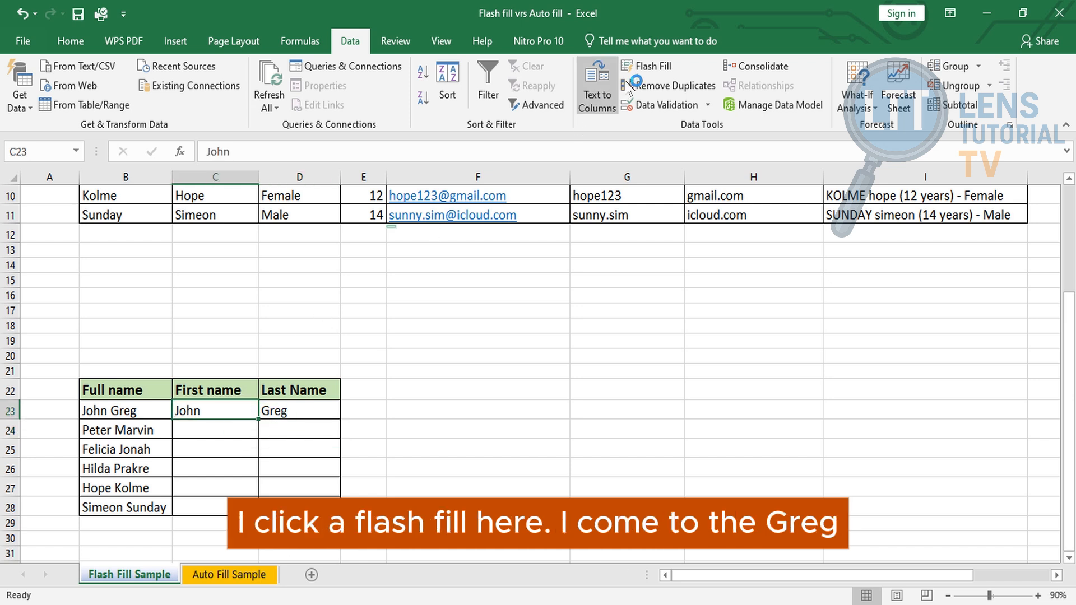
pyautogui.click(663, 68)
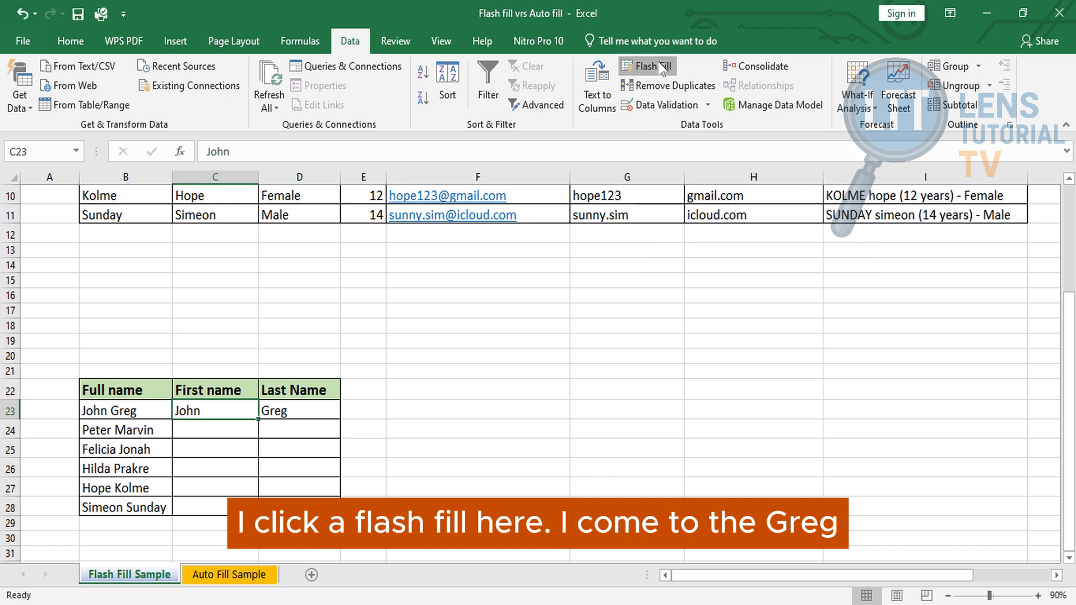
pyautogui.click(320, 408)
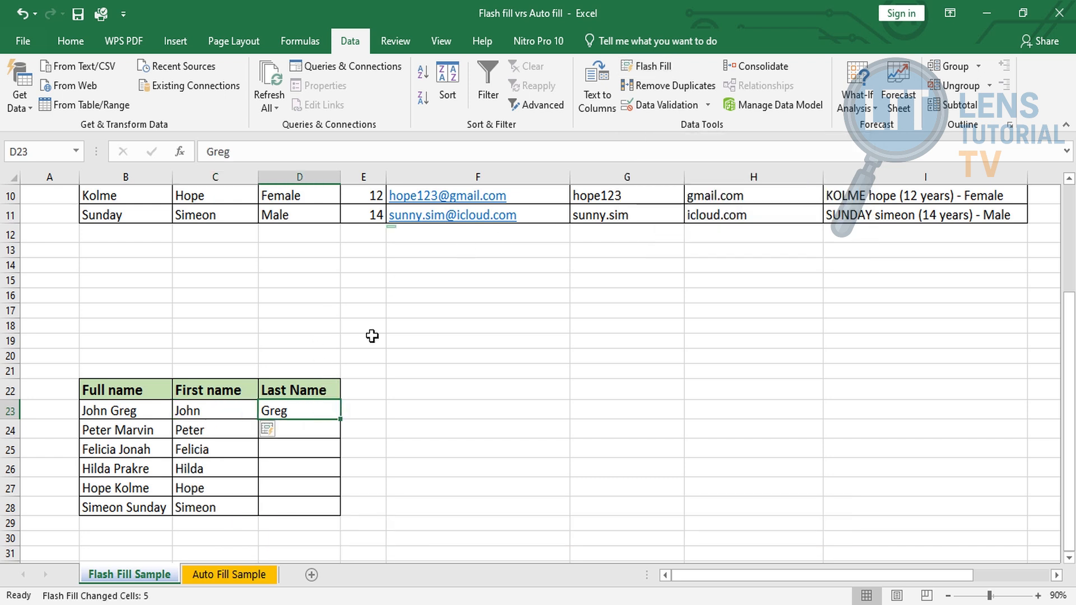
pyautogui.click(642, 71)
pyautogui.click(475, 428)
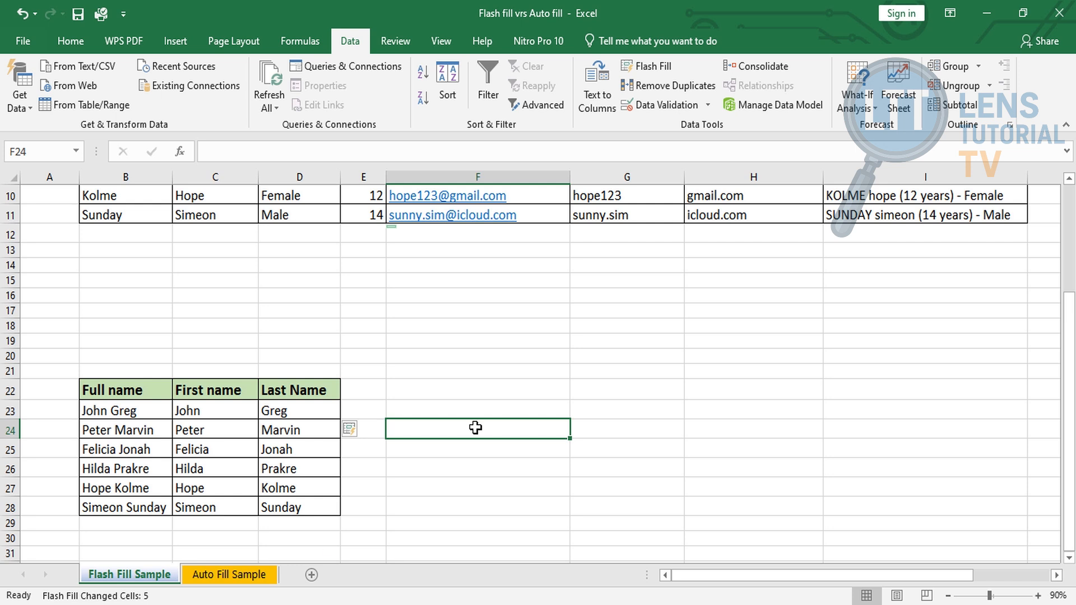
# Review the letter case and combined text in the Detail Info column, and look over the completed tables on the sheet.
pyautogui.click(842, 354)
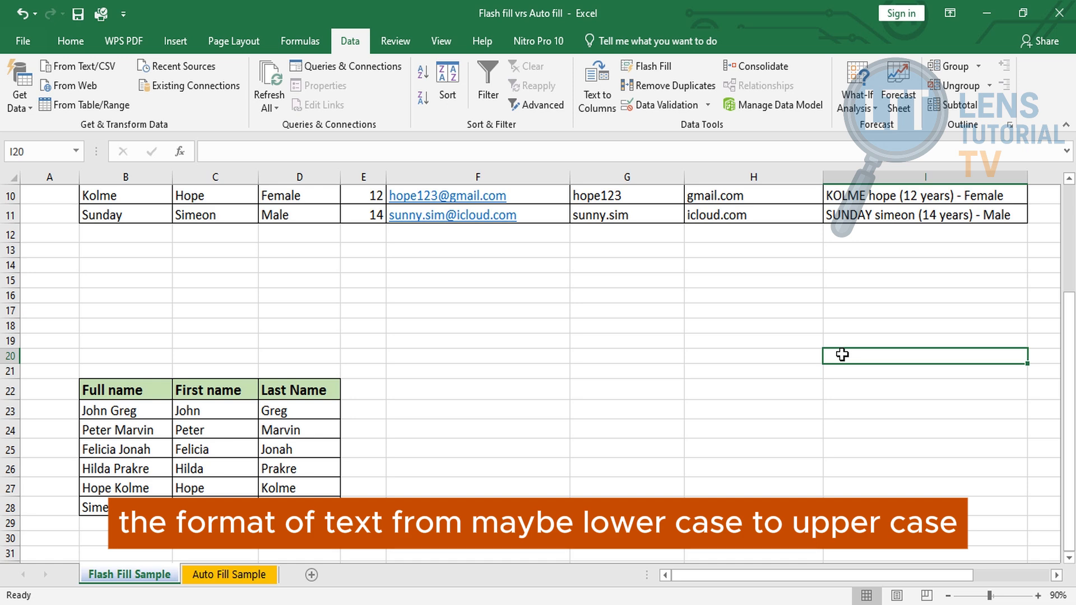
pyautogui.press('Up')
pyautogui.press('Up')
pyautogui.press('Up')
pyautogui.press('Up')
pyautogui.press('Up')
pyautogui.press('Up')
pyautogui.press('Up')
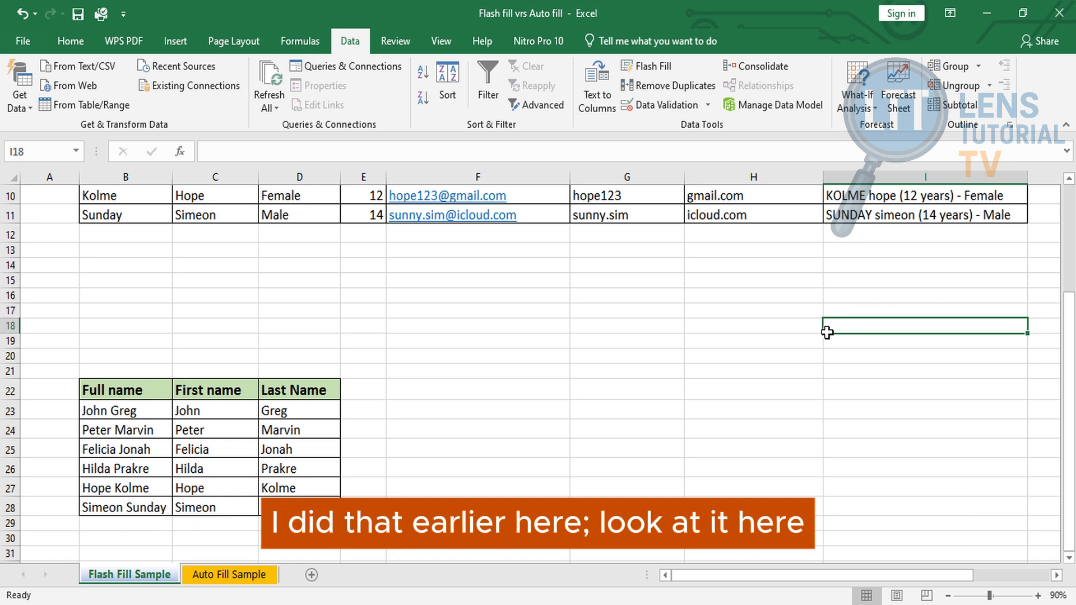
pyautogui.press('Up')
pyautogui.press('Up')
pyautogui.press('Up')
pyautogui.press('Up')
pyautogui.press('Up')
pyautogui.press('Up')
pyautogui.press('Up')
pyautogui.press('Up')
pyautogui.press('Up')
pyautogui.press('Up')
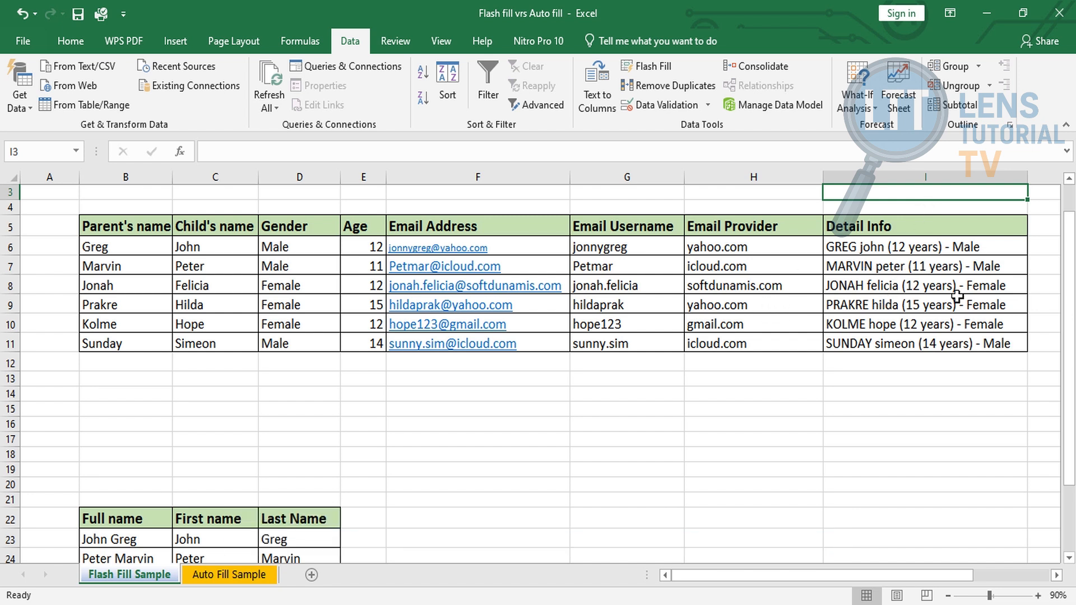
pyautogui.moveTo(1073, 297); pyautogui.dragTo(1072, 297)
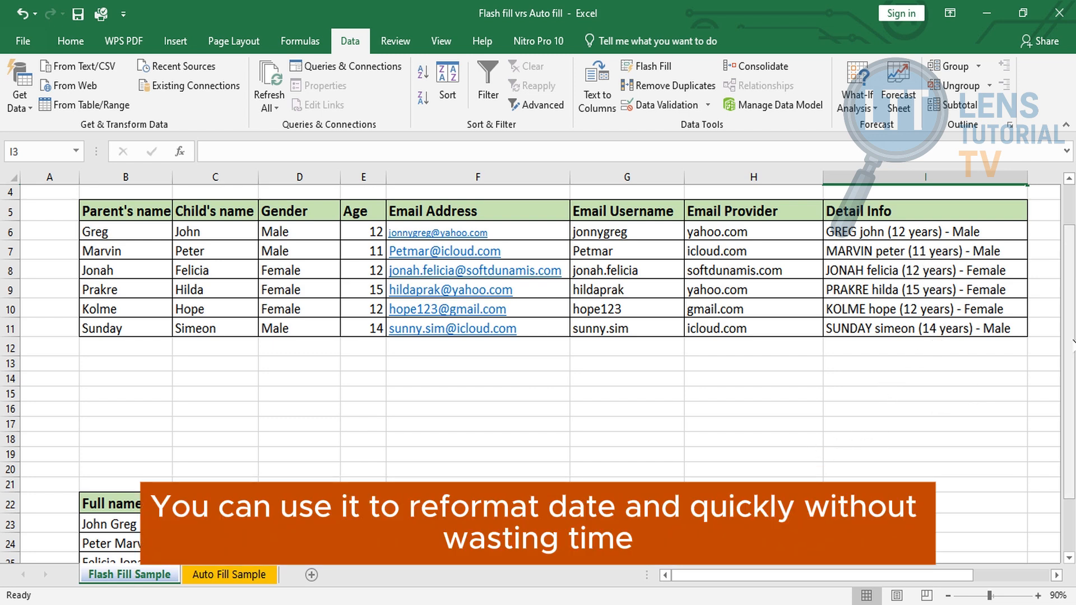
pyautogui.moveTo(1070, 339); pyautogui.dragTo(1070, 391)
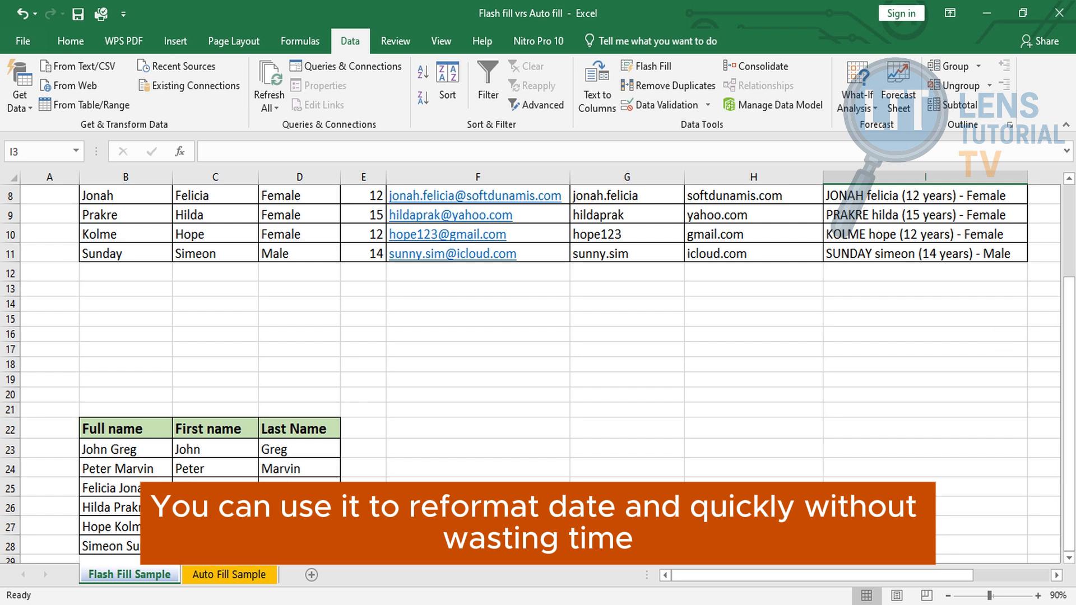